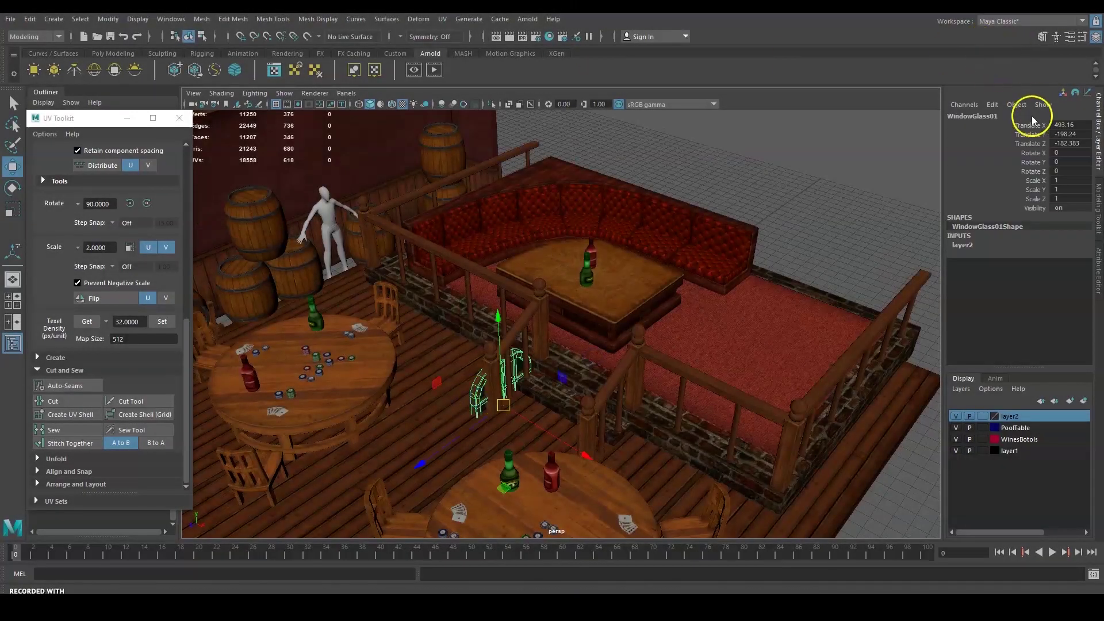
Export the selected window glass mesh as an FBX file named WindowGlass01 in the Export folder
click(26, 14)
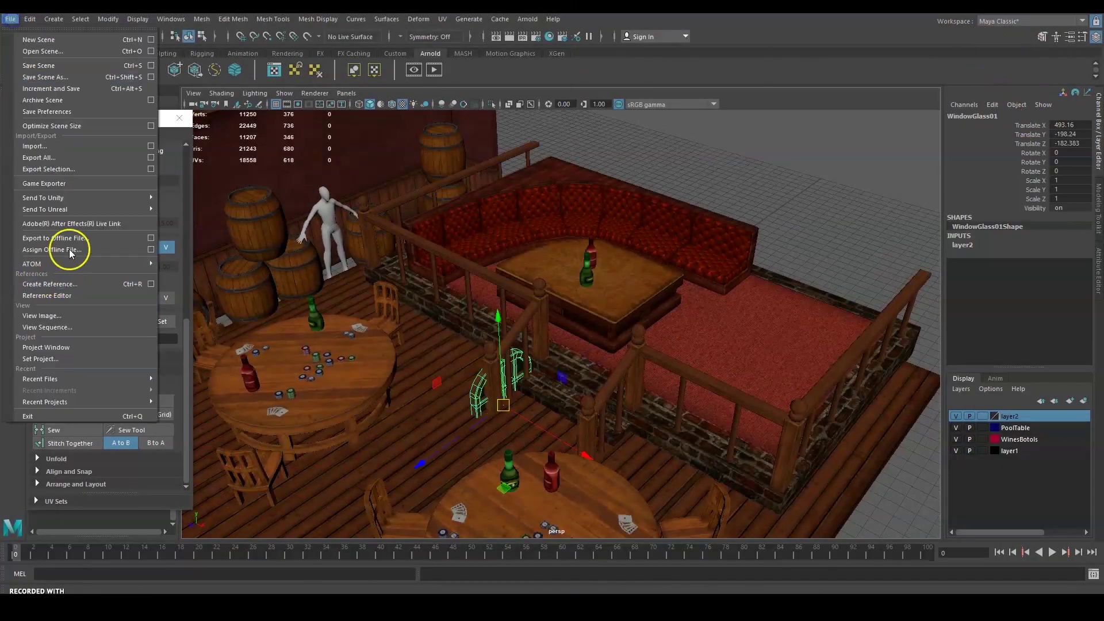
click(98, 171)
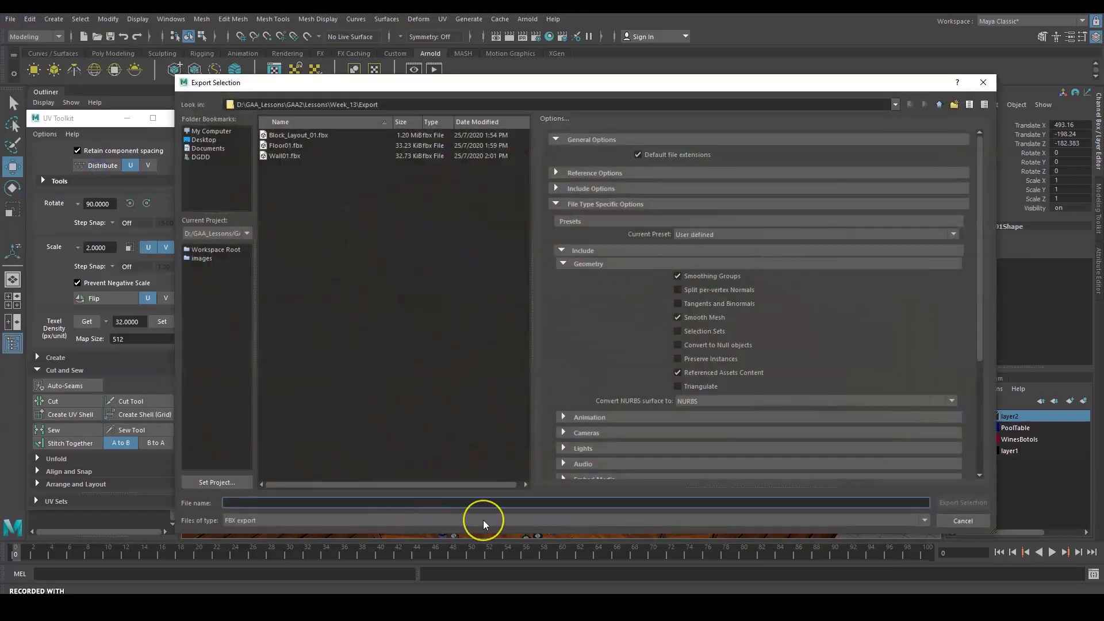
text(WindowGlass01)
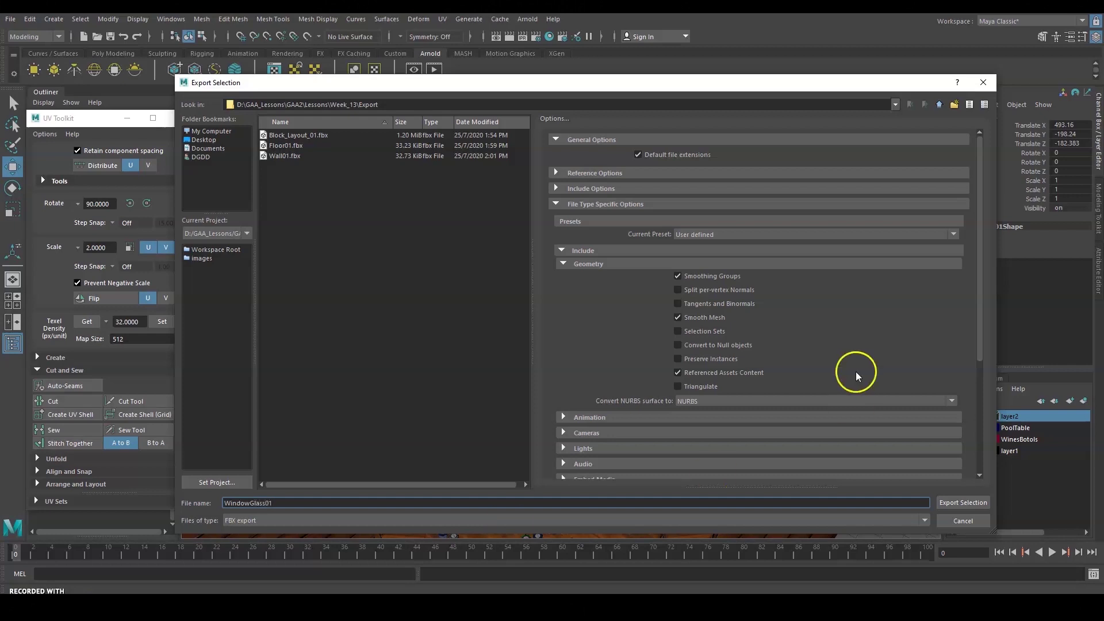
click(967, 502)
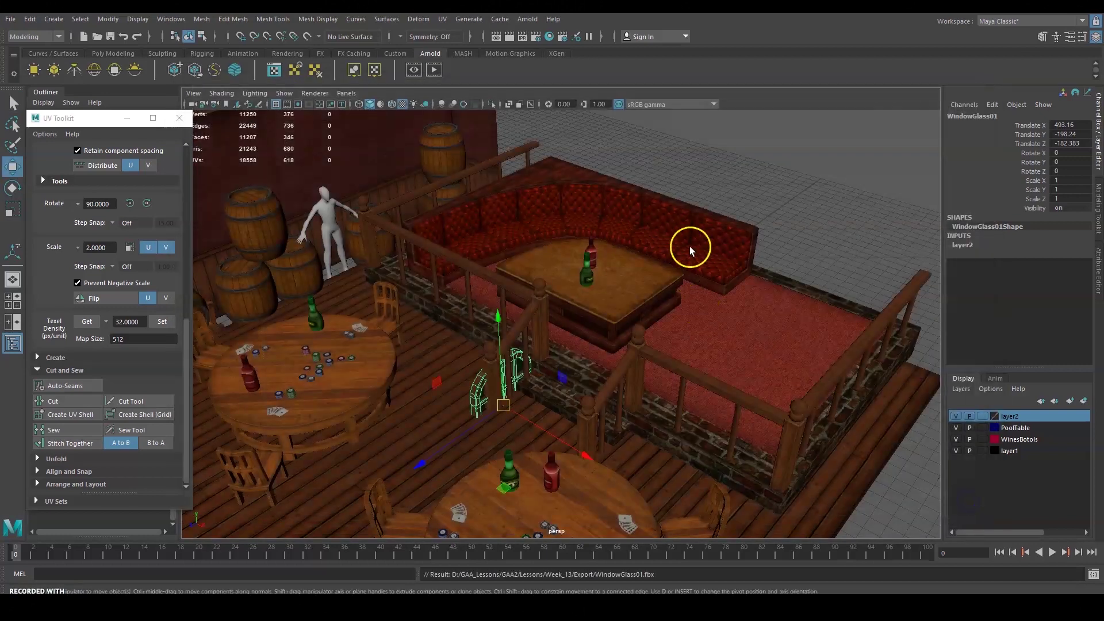
Select the brick deck platform surrounding the raised seating area
alt+drag(723, 202, 730, 223)
alt+middle_drag(670, 207, 773, 208)
click(613, 454)
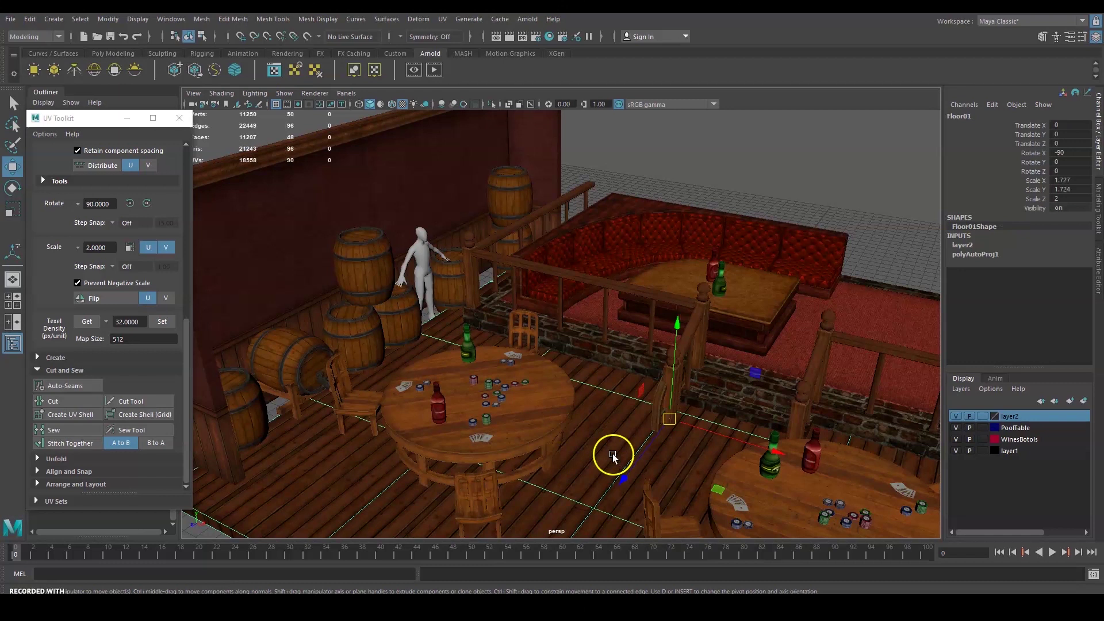
click(822, 171)
alt+drag(823, 173, 664, 380)
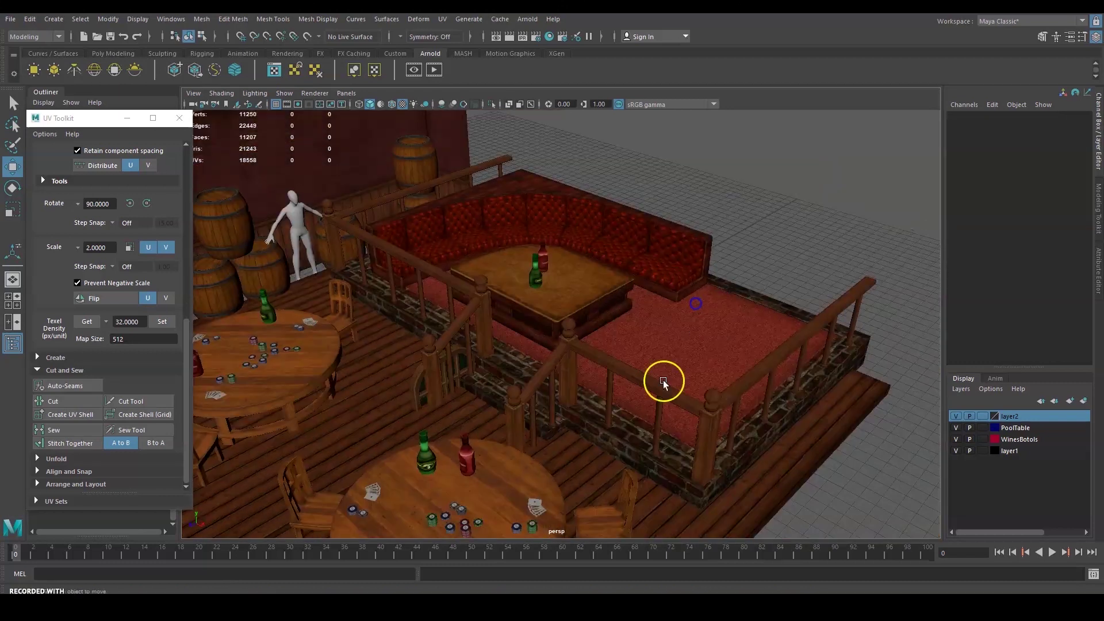
click(606, 415)
alt+drag(610, 409, 634, 270)
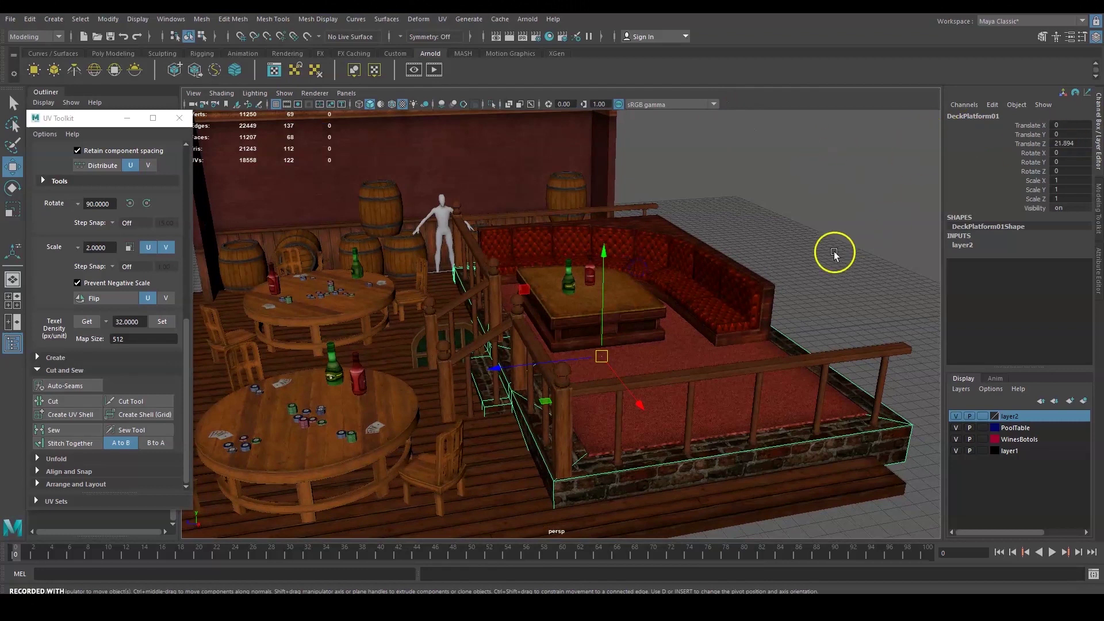
Try setting the deck platform's Translate Z to 0, and try freezing its transformations in place
key(space)
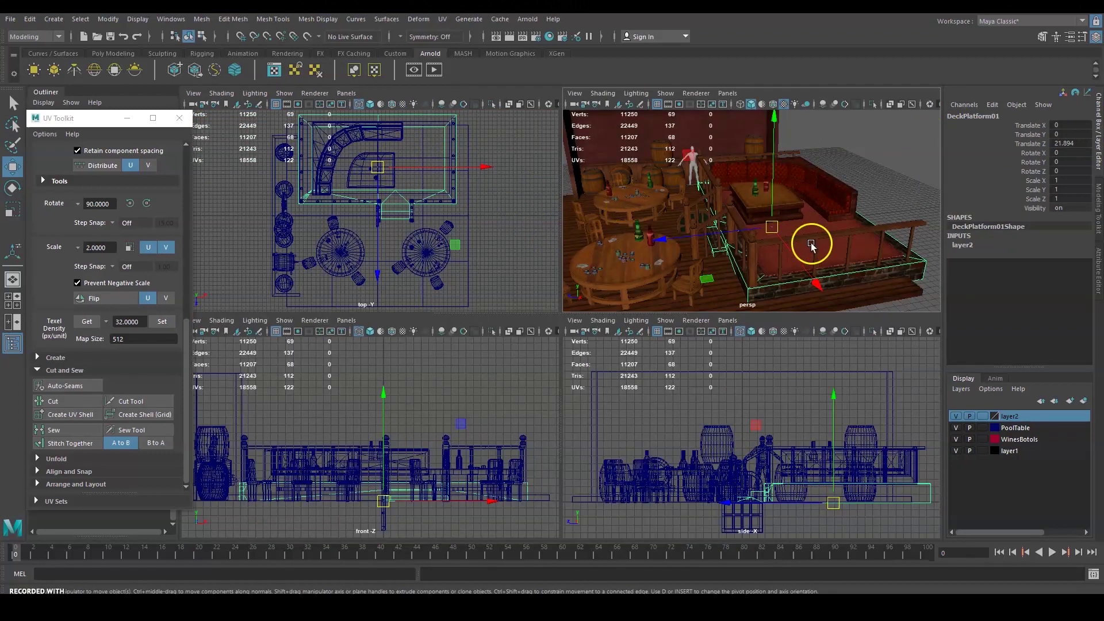
click(1075, 144)
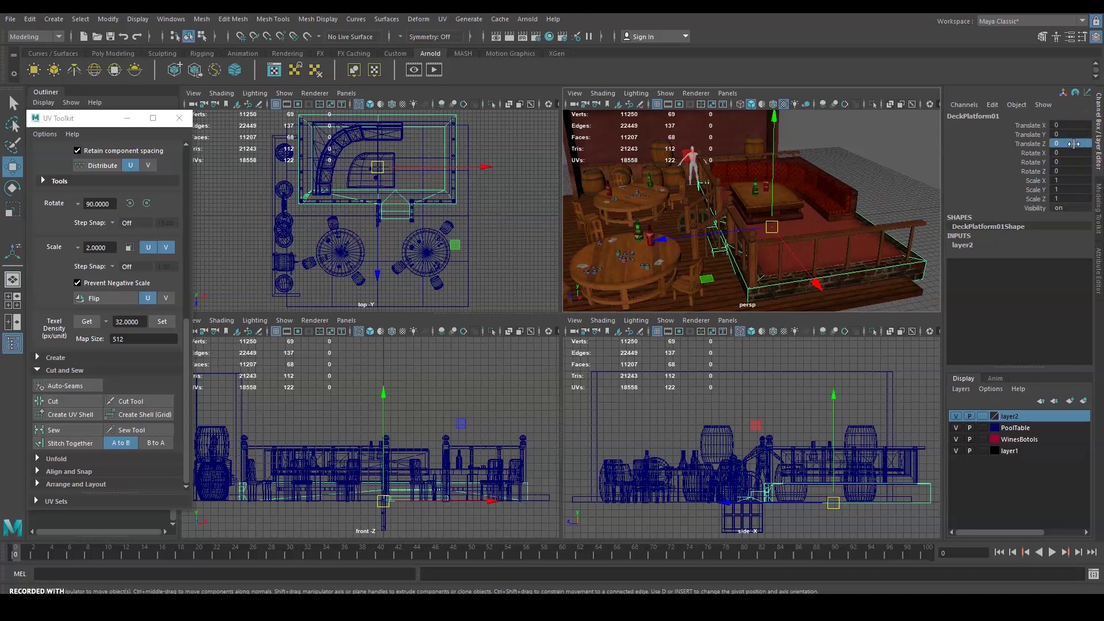
key(Return)
alt+drag(820, 146, 830, 141)
key(ctrl+z)
alt+drag(828, 185, 839, 218)
key(space)
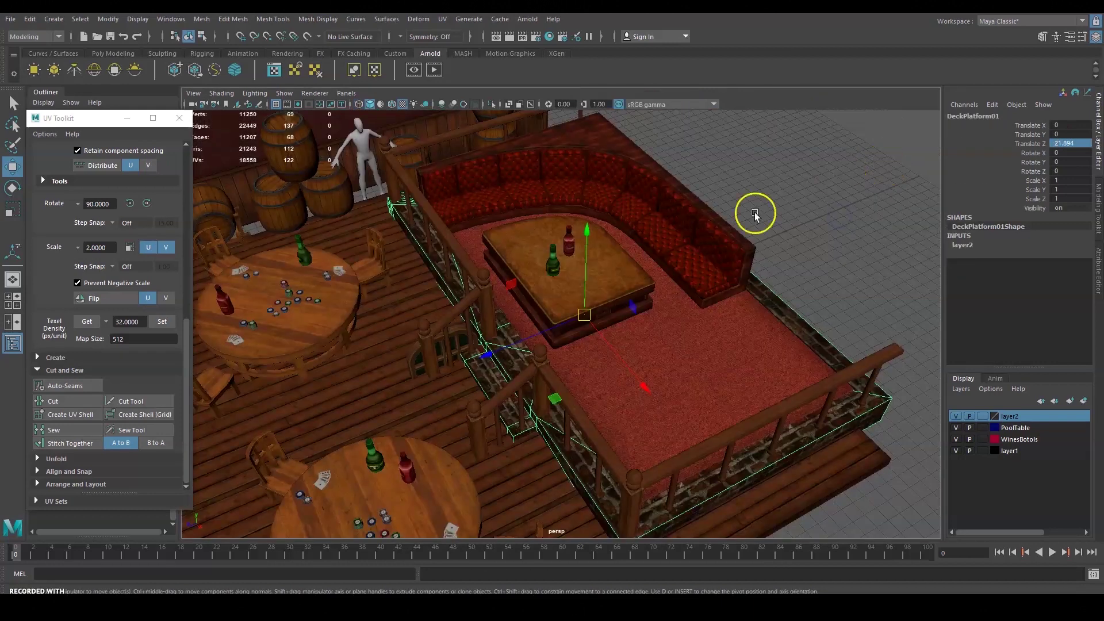
click(114, 23)
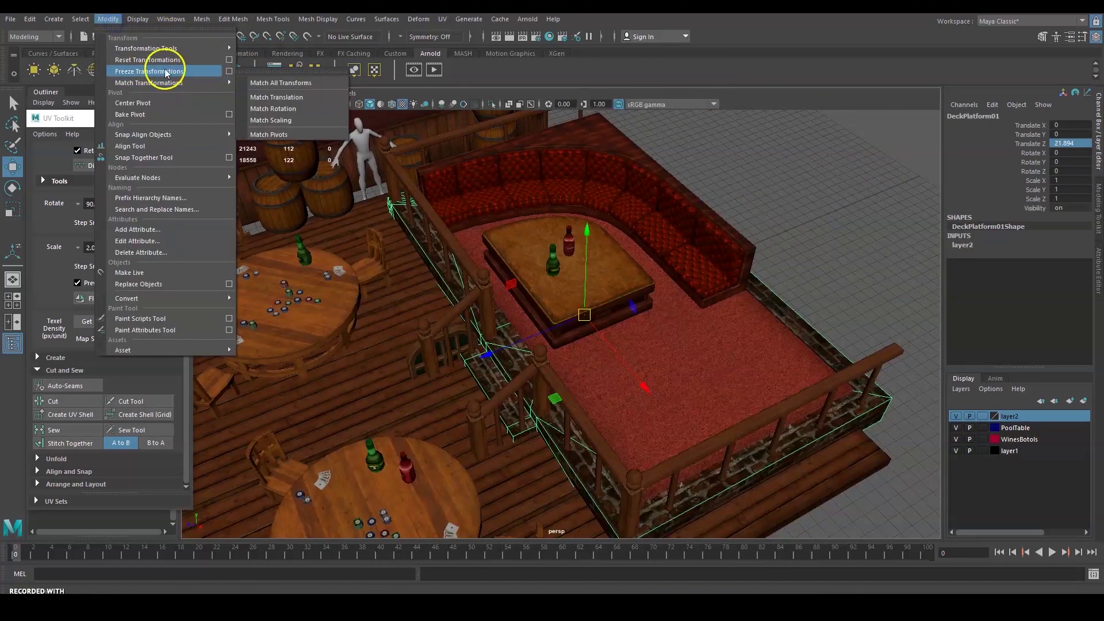
click(151, 73)
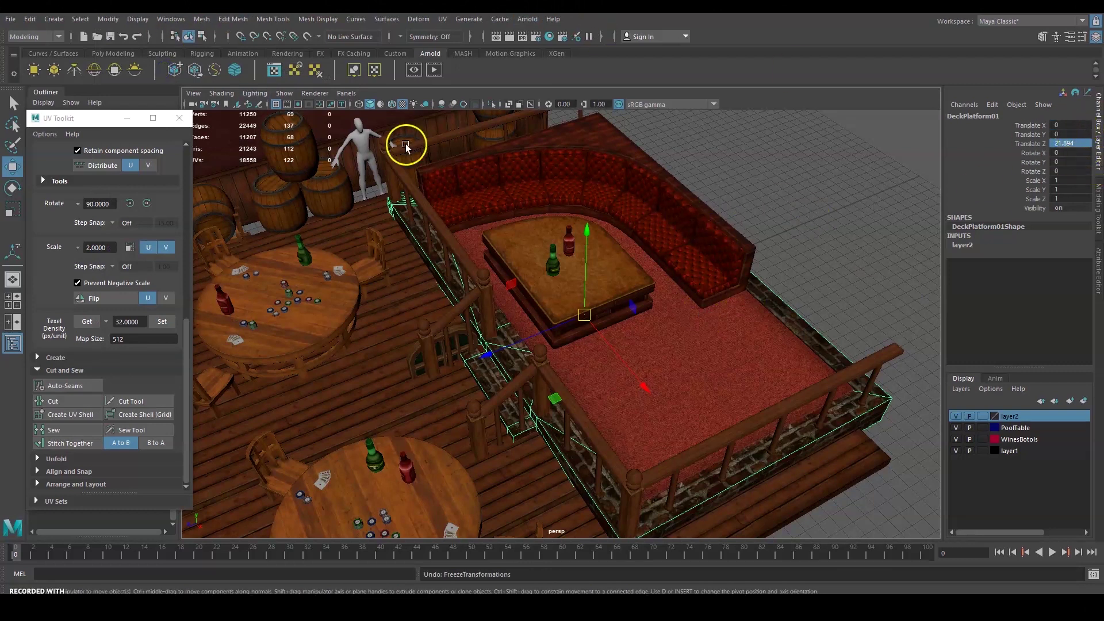
Isolate the deck platform and move it to the center of the grid with grid snapping
key(ctrl+1)
alt+drag(700, 282, 712, 296)
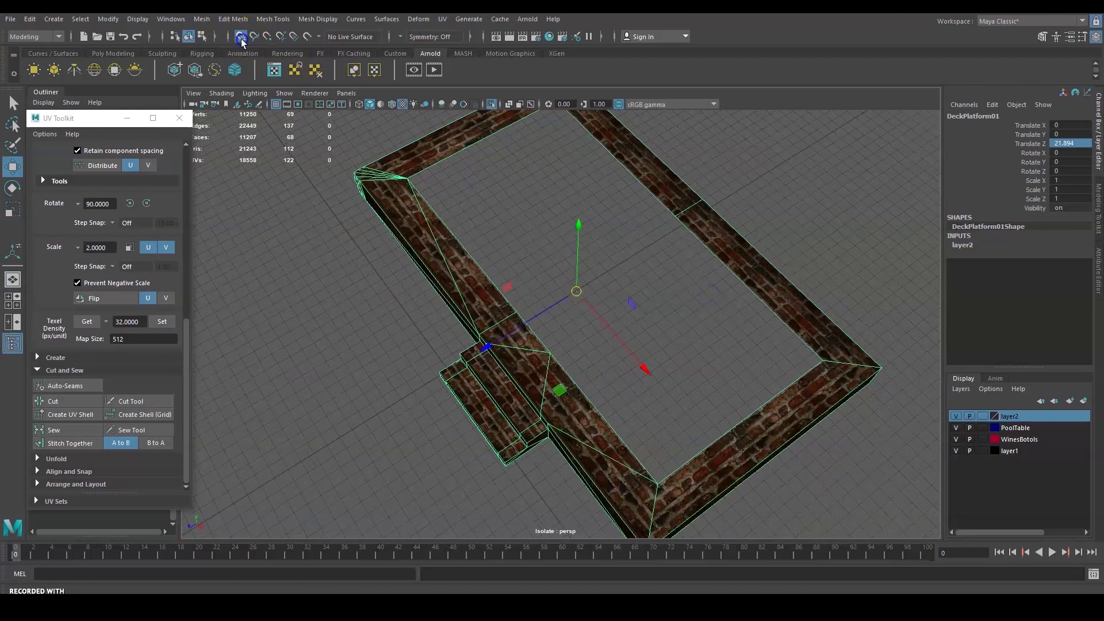
drag(579, 287, 449, 371)
alt+drag(557, 338, 687, 215)
Freeze the transformations of the centered deck platform
key(q)
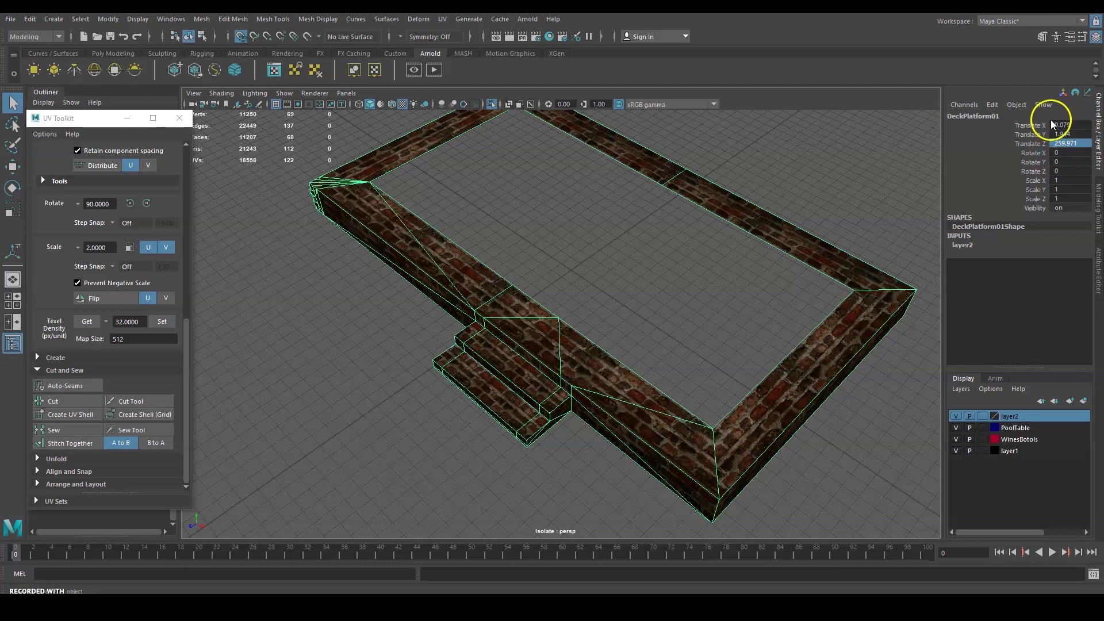
click(98, 19)
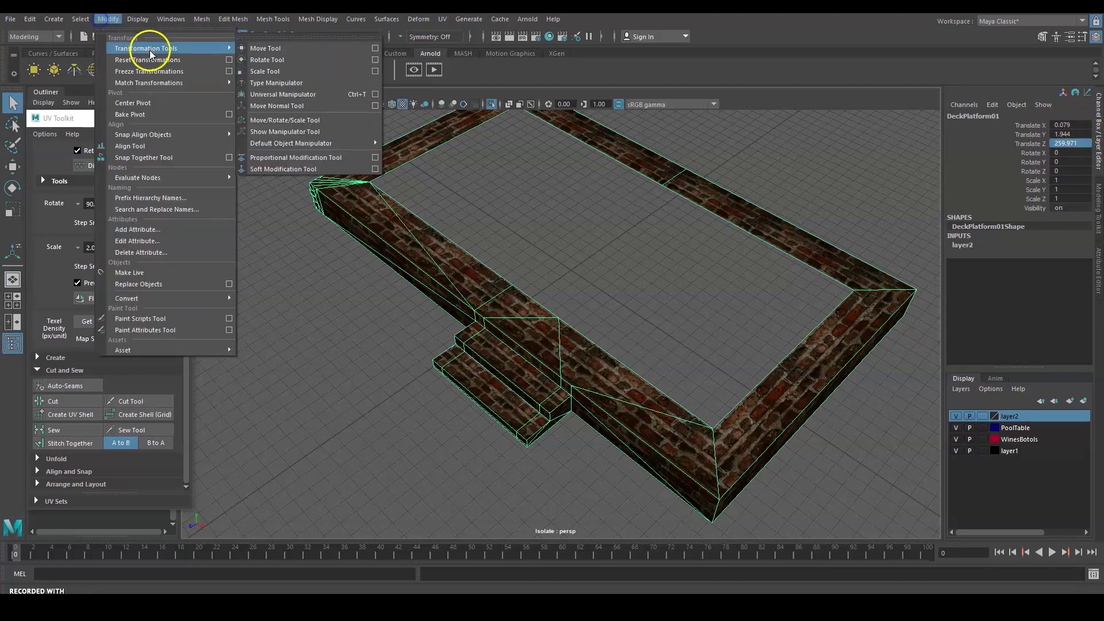
click(148, 68)
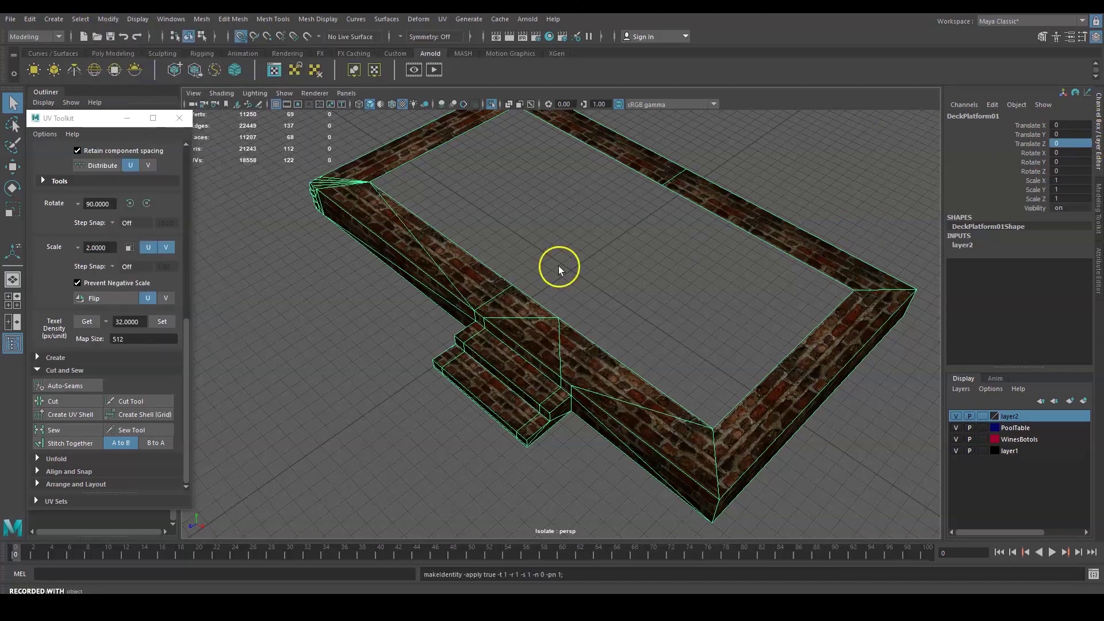
key(w)
alt+drag(750, 263, 749, 249)
alt+drag(674, 249, 696, 204)
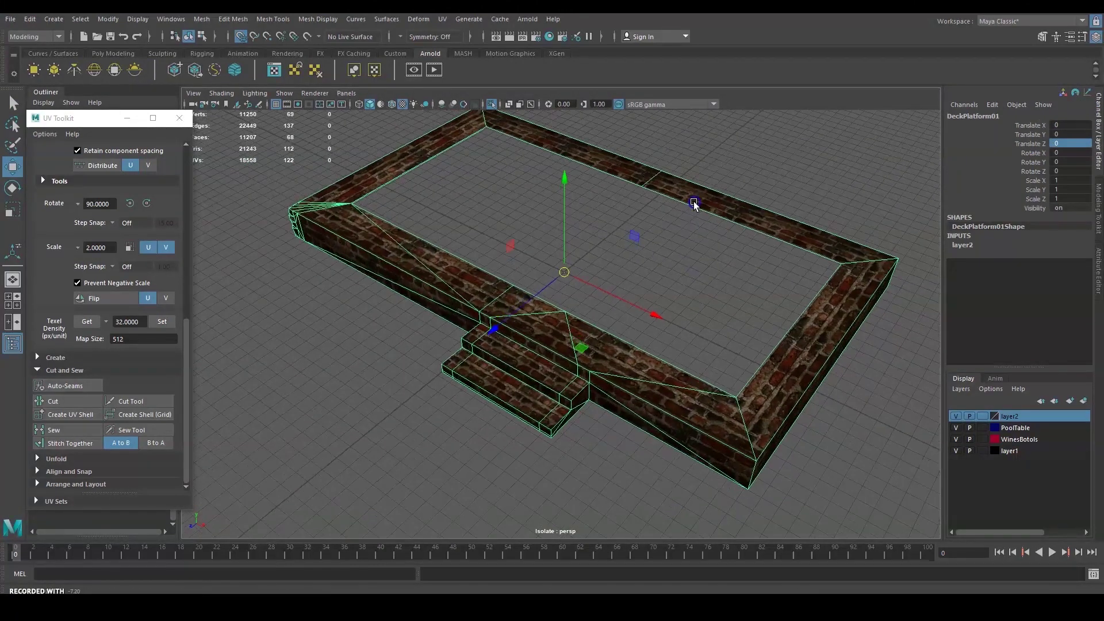
Export the selected deck platform as an FBX file named DeckPlatform01
click(12, 18)
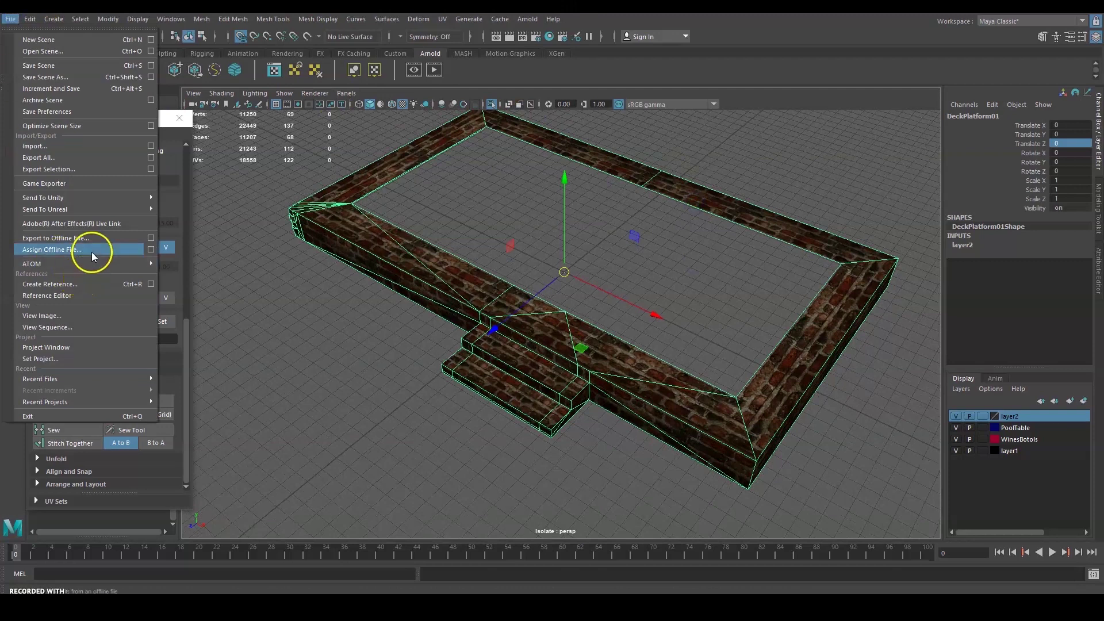
click(64, 169)
text(D)
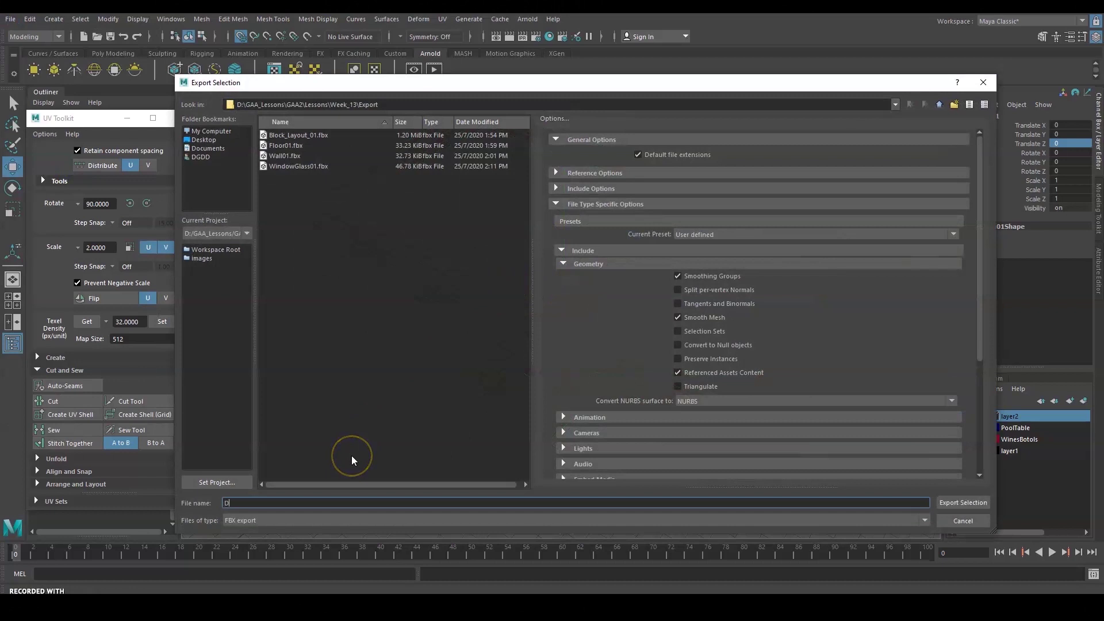
text(eckPlatform01)
click(971, 503)
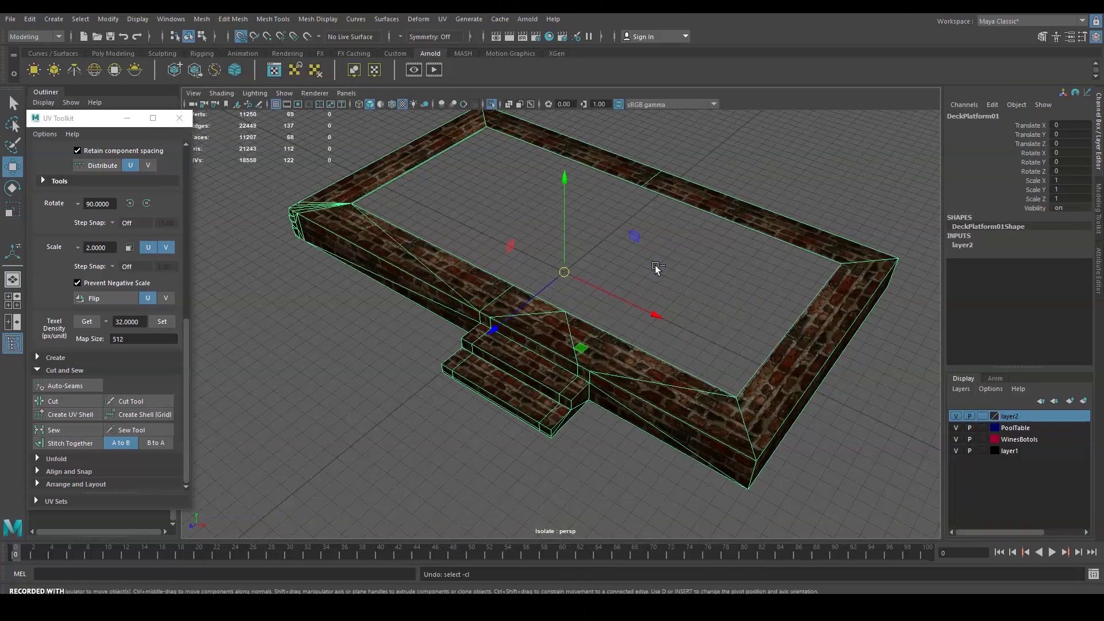
Bring back the full scene and rename the red carpet mesh as Carpet01
key(ctrl+1)
scroll(769, 230, down, 3)
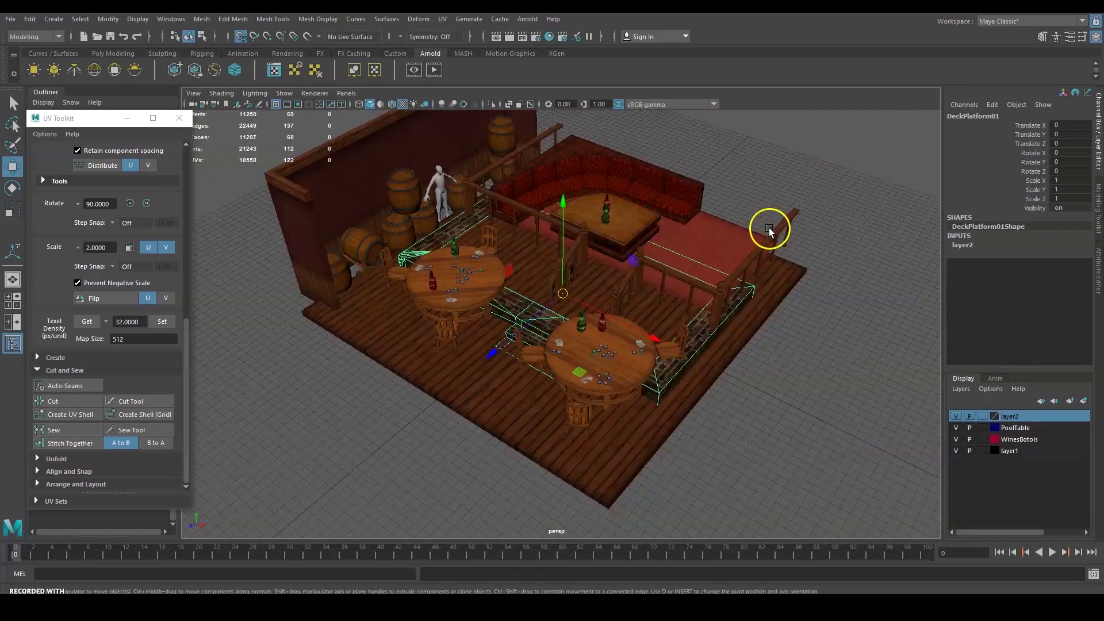
click(726, 219)
mouse_move(827, 222)
alt+mouse_down()
mouse_move(754, 248)
mouse_move(752, 211)
mouse_move(826, 218)
alt+mouse_up()
click(1027, 115)
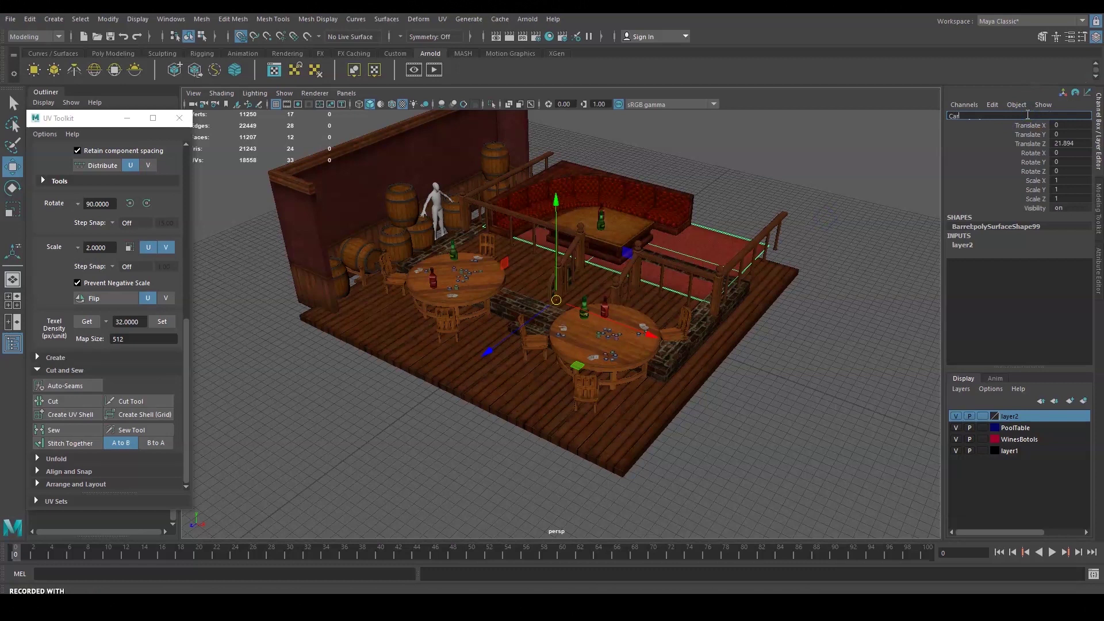
text(Carpet01)
key(Return)
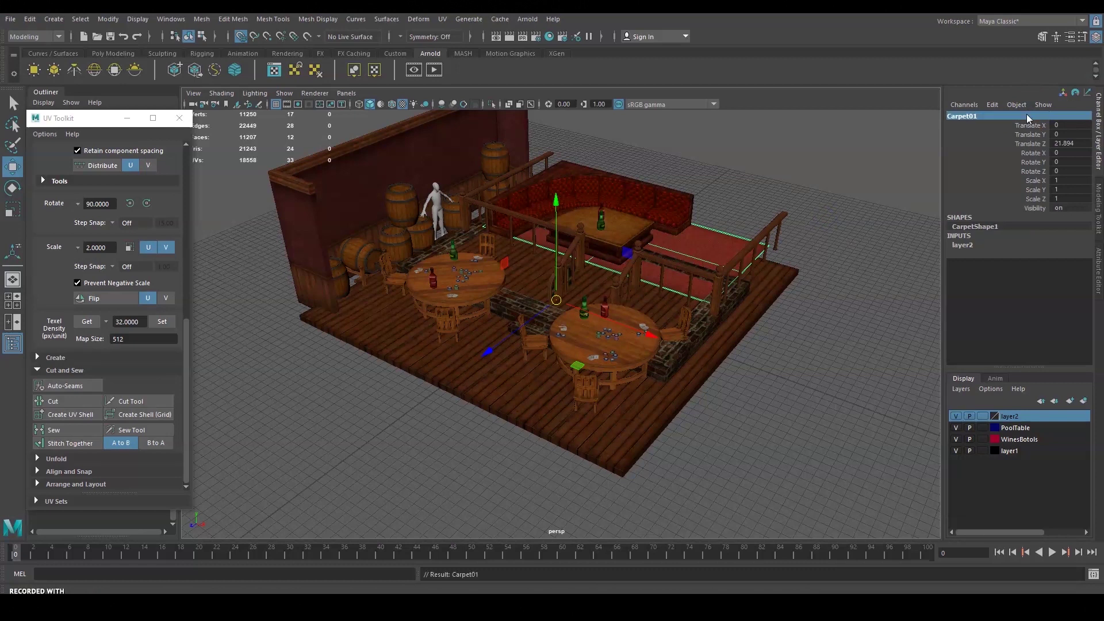
Try moving the carpet from its off-center pivot
alt+drag(776, 237, 681, 251)
scroll(749, 266, up, 5)
drag(557, 278, 695, 277)
key(ctrl+z)
Center the carpet's pivot and snap the isolated carpet to the center of the grid
alt+drag(843, 210, 873, 201)
key(d)
click(108, 19)
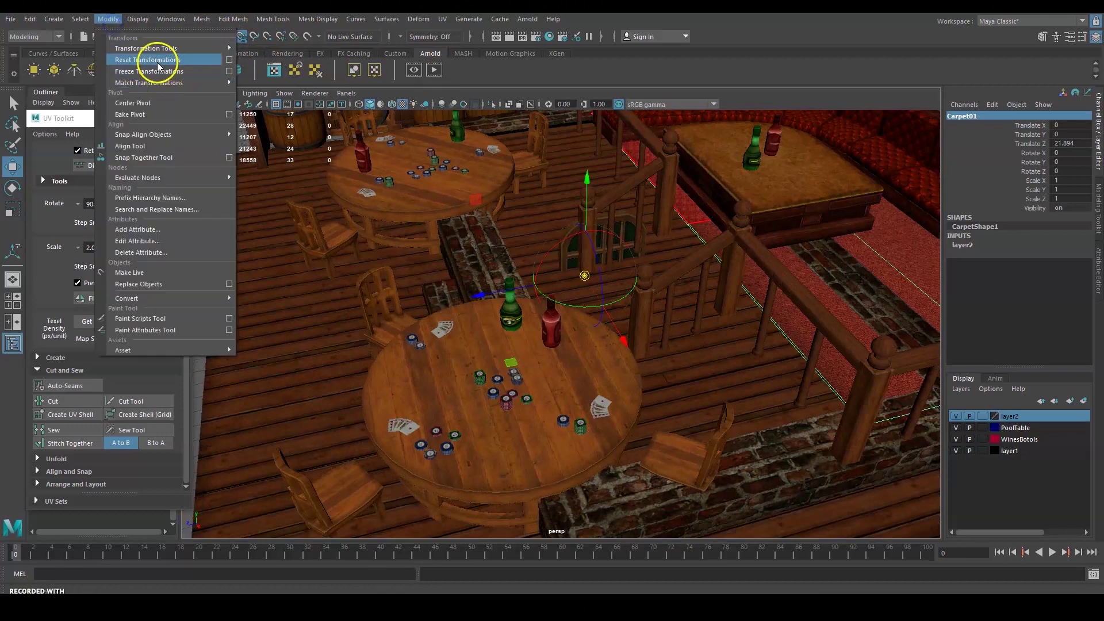
click(155, 104)
key(d)
mouse_move(667, 202)
alt+middle_down()
mouse_move(610, 224)
mouse_move(675, 208)
alt+middle_up()
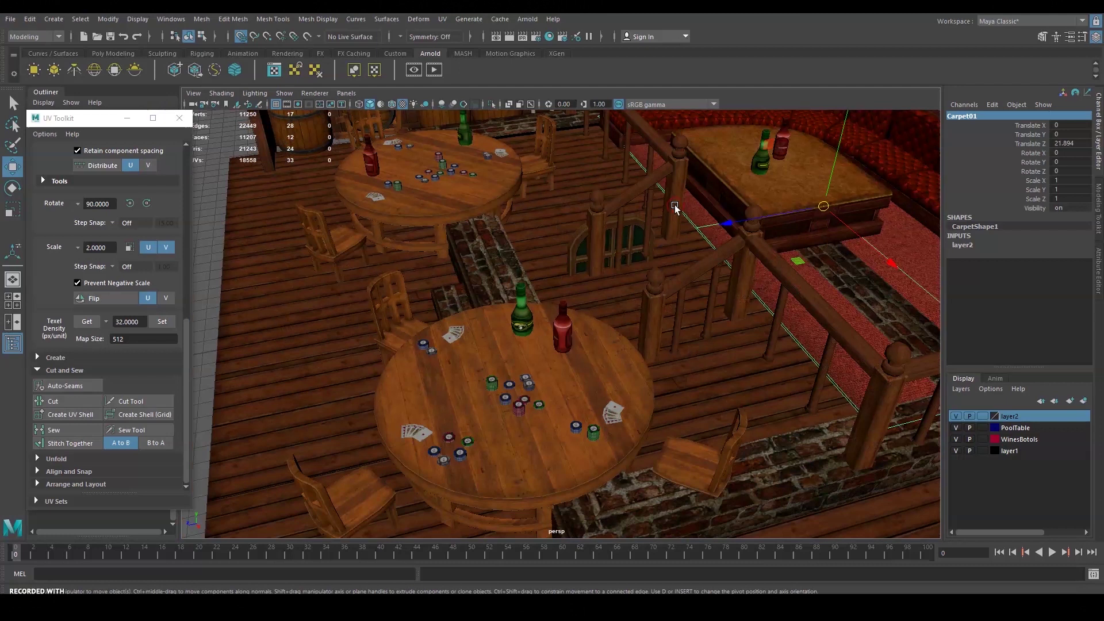
key(ctrl+1)
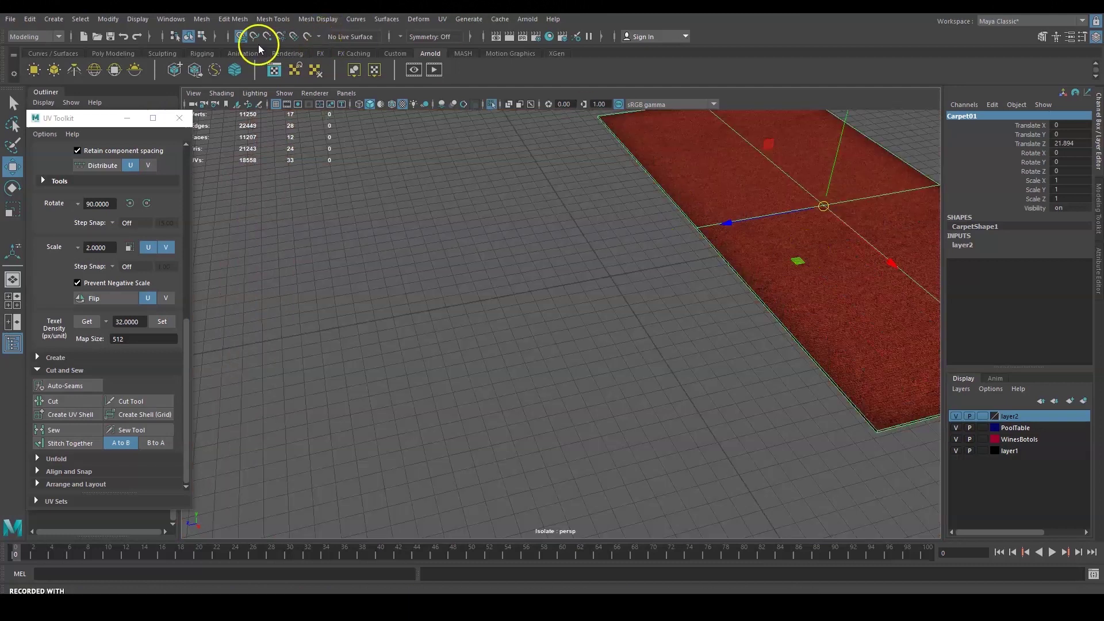
drag(826, 204, 730, 295)
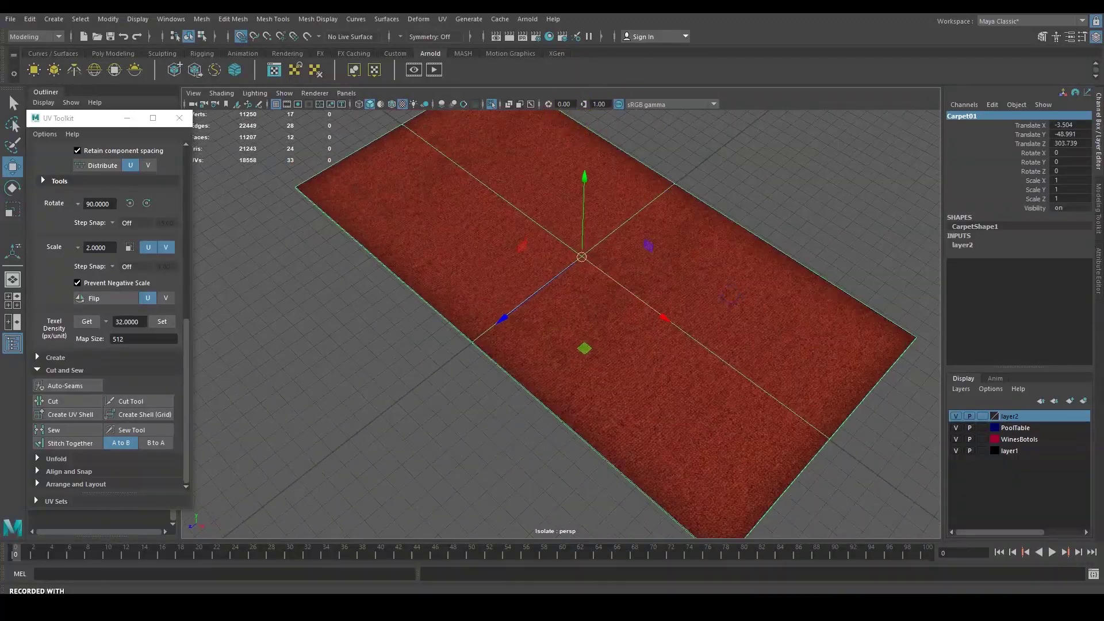
Export the selected carpet as an FBX file and bring the full scene back into view
click(11, 19)
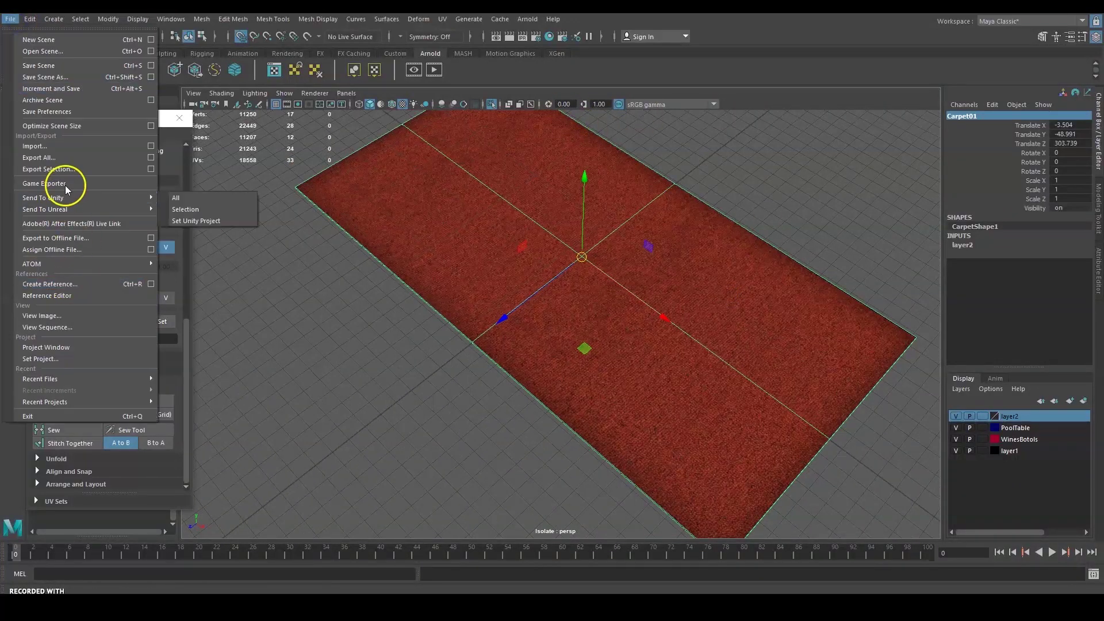
click(78, 172)
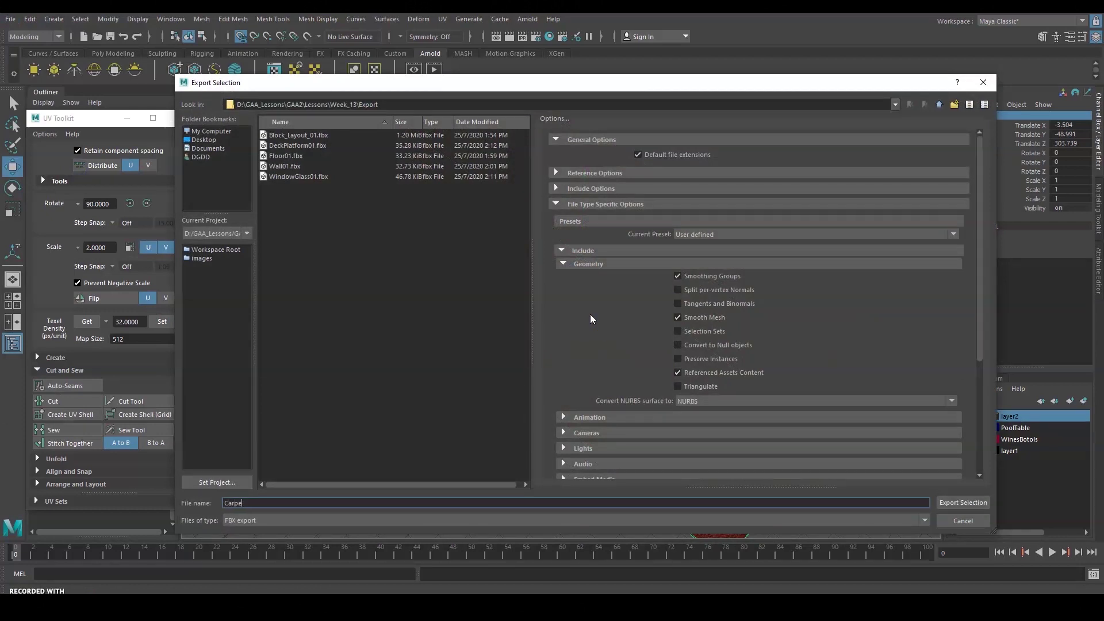
click(956, 500)
alt+drag(786, 227, 799, 219)
key(ctrl+1)
scroll(772, 288, down, 5)
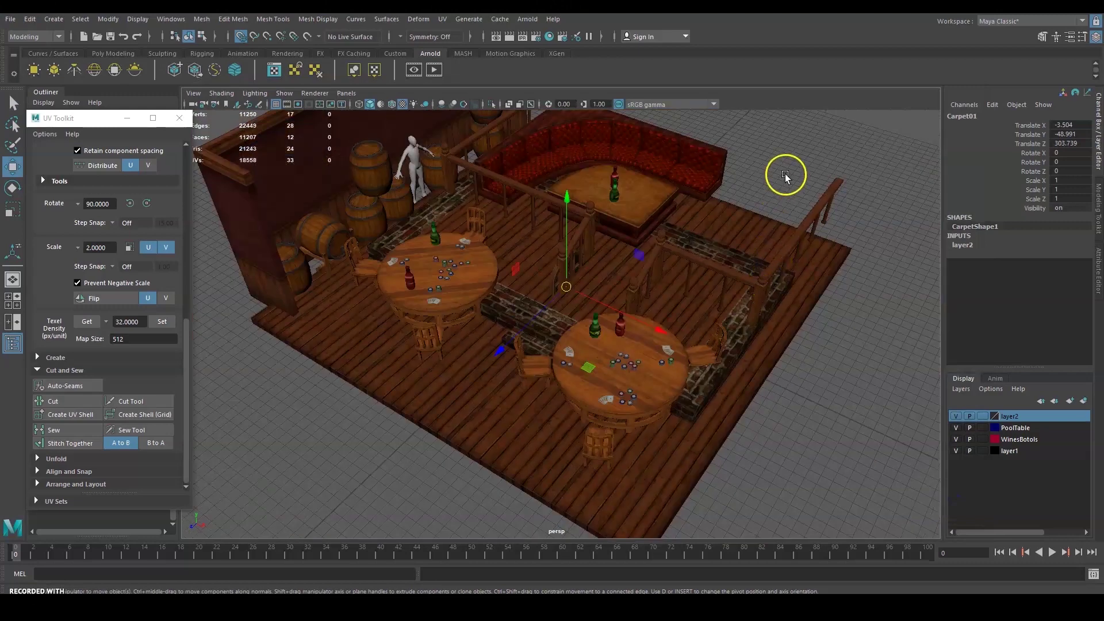
Select the round poker table nearest the barrels
click(787, 176)
alt+middle_drag(745, 293, 702, 324)
alt+drag(701, 324, 777, 260)
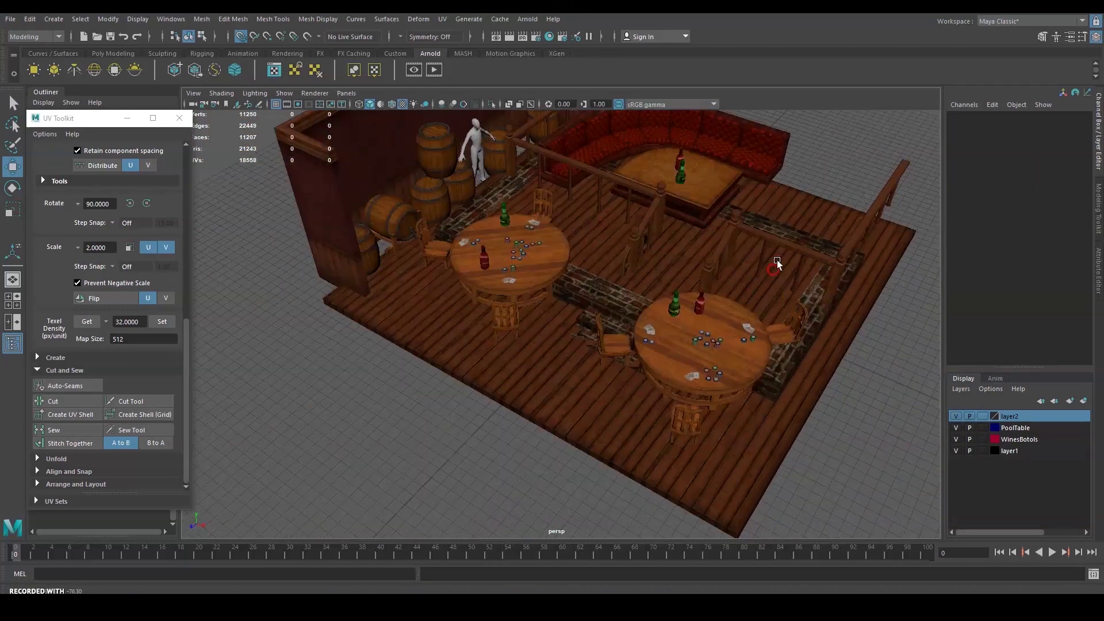
scroll(475, 250, up, 5)
alt+middle_drag(474, 251, 689, 553)
alt+drag(590, 361, 474, 265)
click(475, 265)
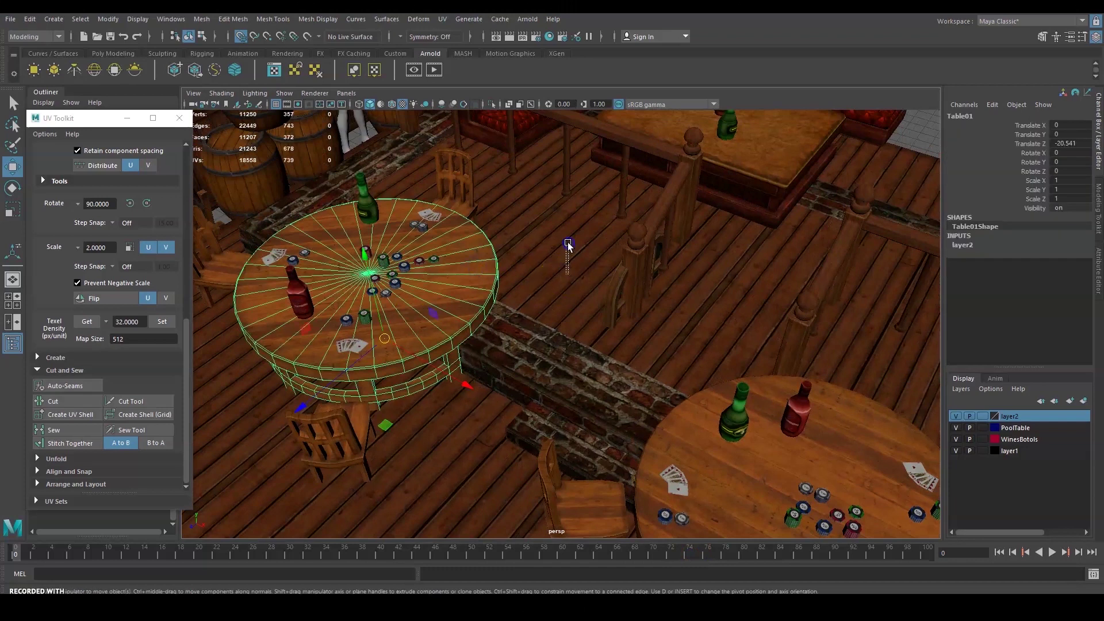
click(560, 269)
click(457, 292)
alt+drag(581, 380, 585, 328)
Examine the selected round table's placement and pivot in the orthographic top view
key(space)
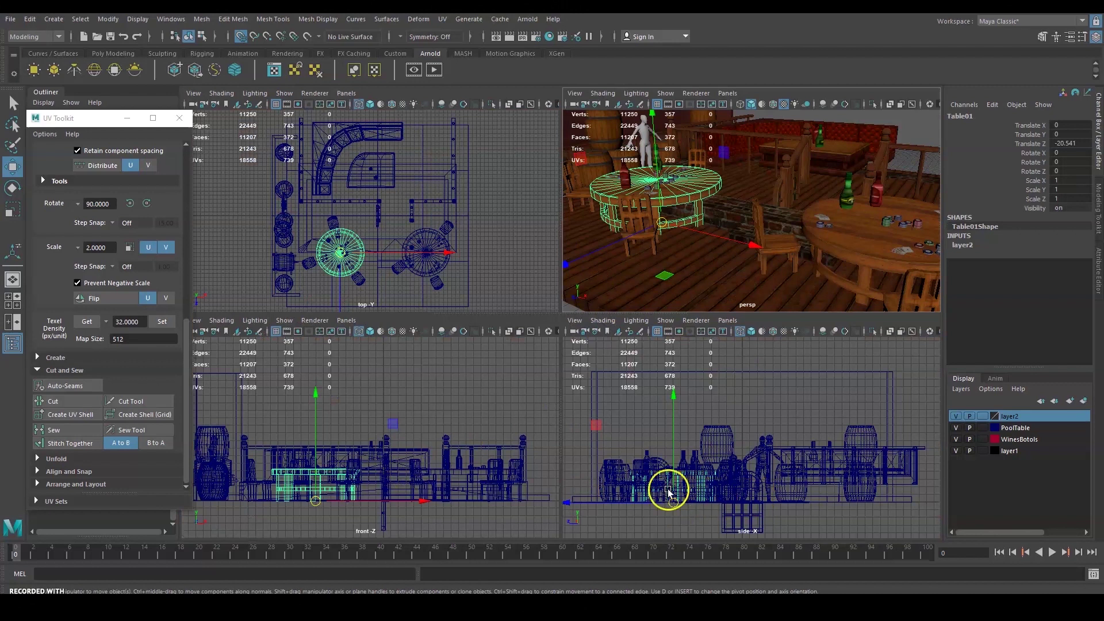
key(space)
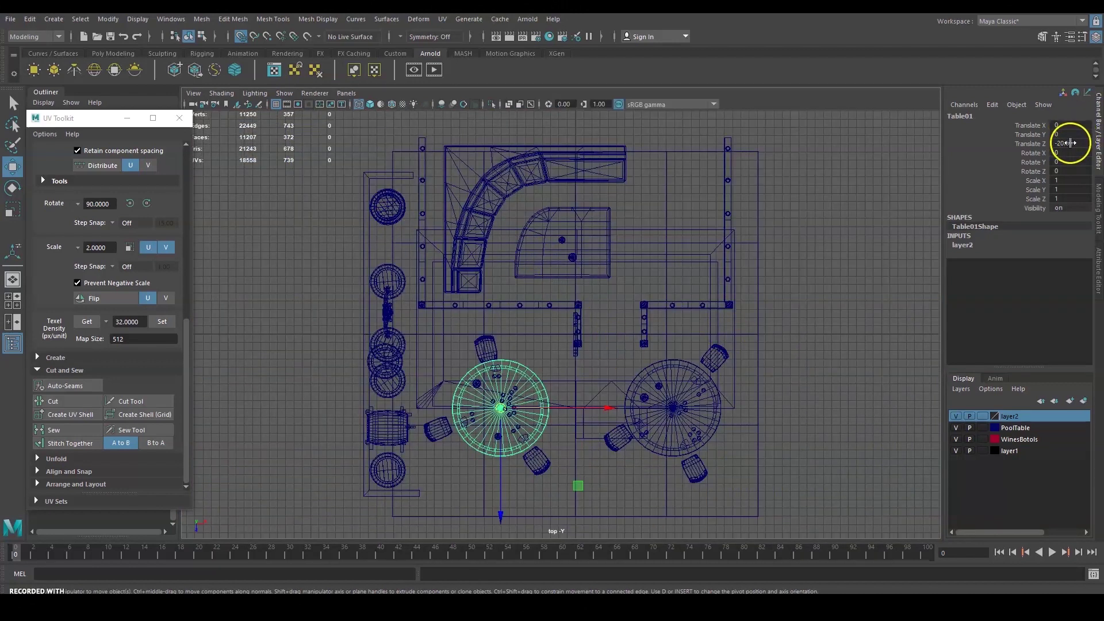
key(space)
key(space)
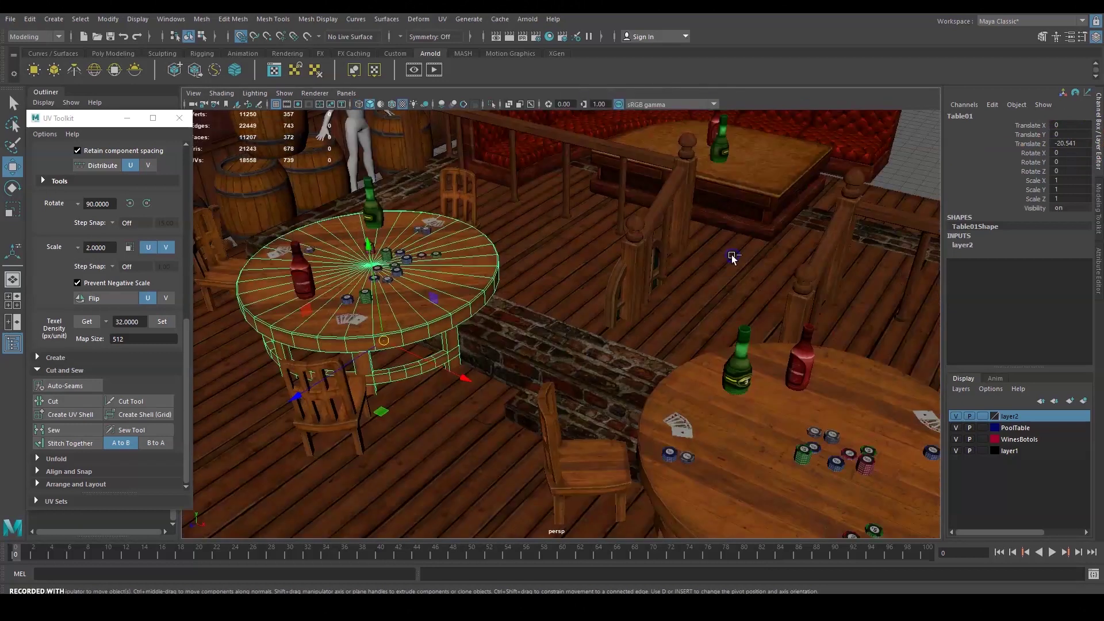
Isolate the selected round table and snap it to the center of the grid
key(ctrl+1)
key(f)
drag(393, 317, 765, 318)
drag(623, 303, 591, 313)
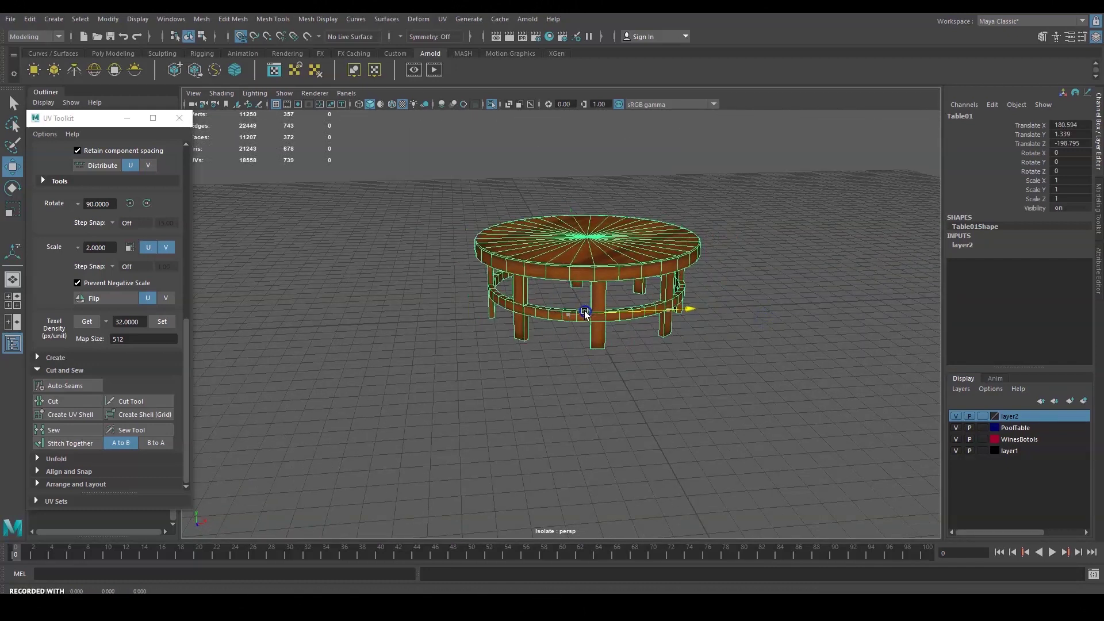
alt+drag(691, 336, 615, 339)
key(q)
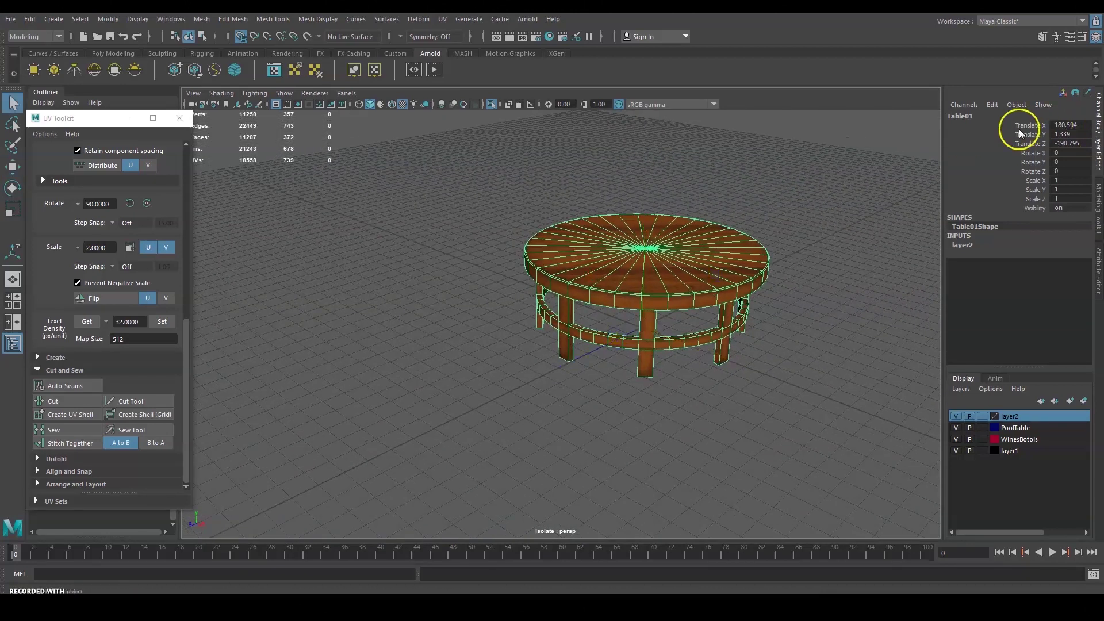
Export the selected round table as an FBX file named Table01
click(11, 18)
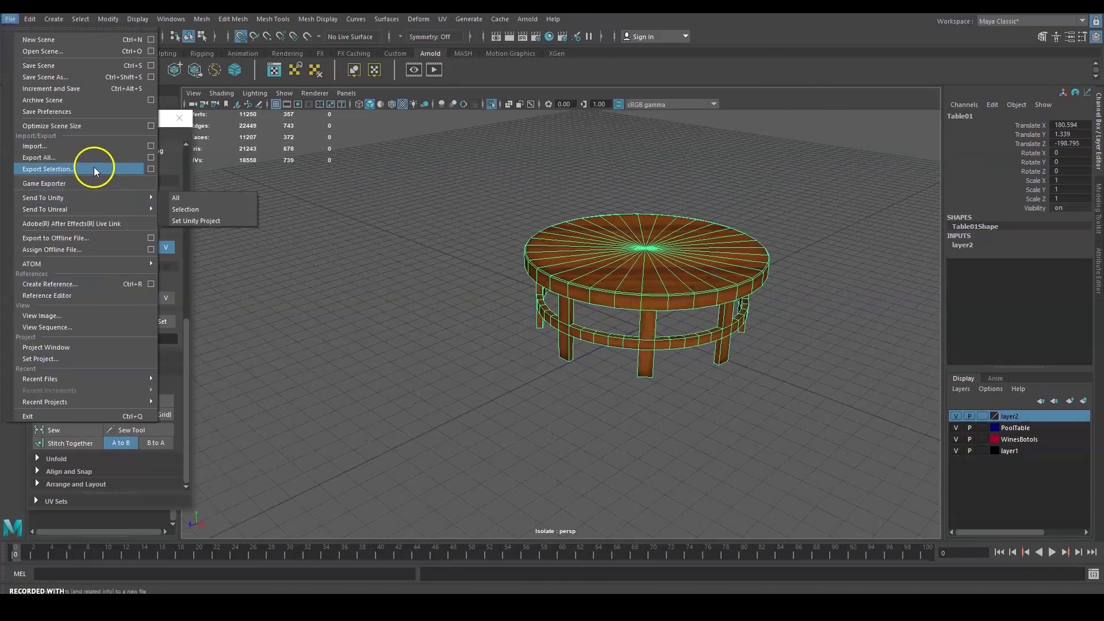
click(95, 167)
text(Table01)
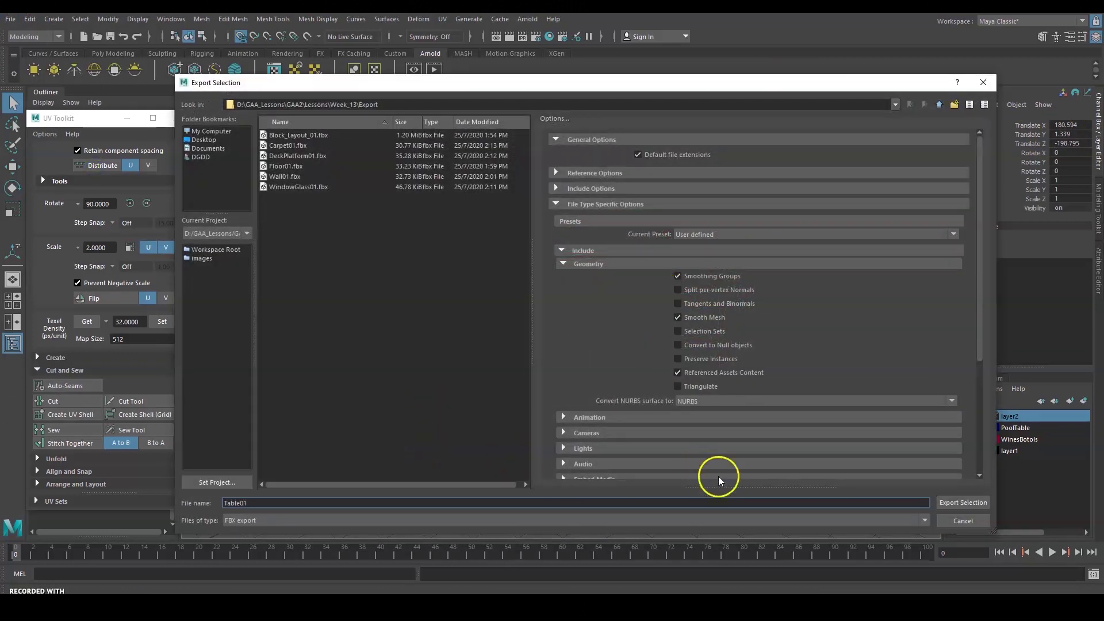
click(962, 504)
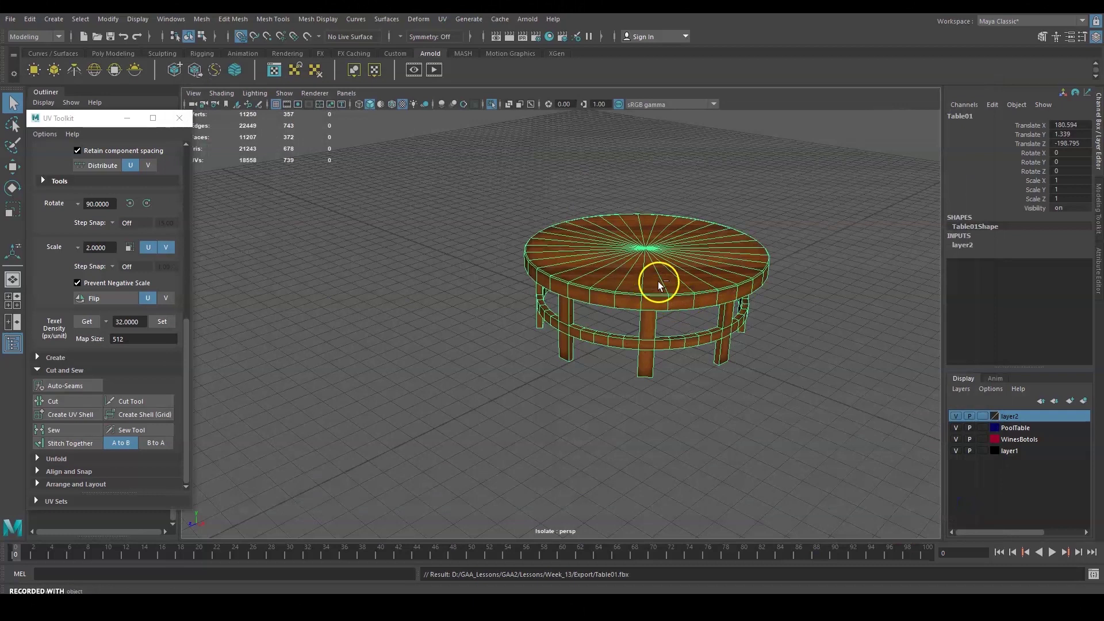
Bring the full scene back into view and delete the other poker table, the duplicate near the front chairs
key(ctrl+1)
scroll(662, 274, down, 5)
click(666, 352)
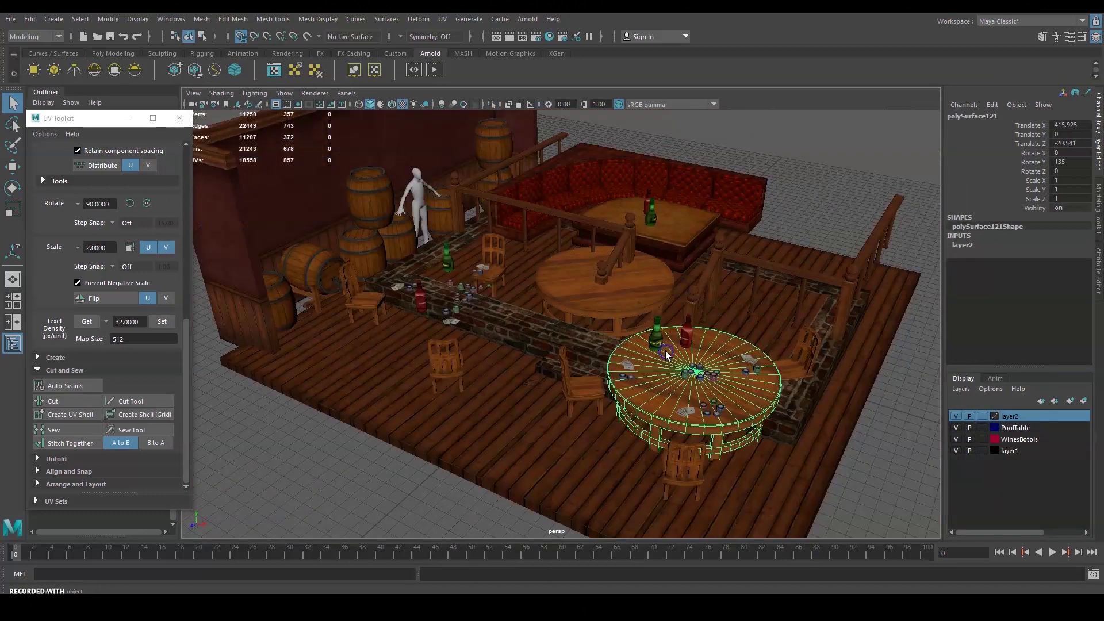
key(Delete)
Select Chair01, the chair behind the green bottle near the mannequin, and isolate it
click(378, 297)
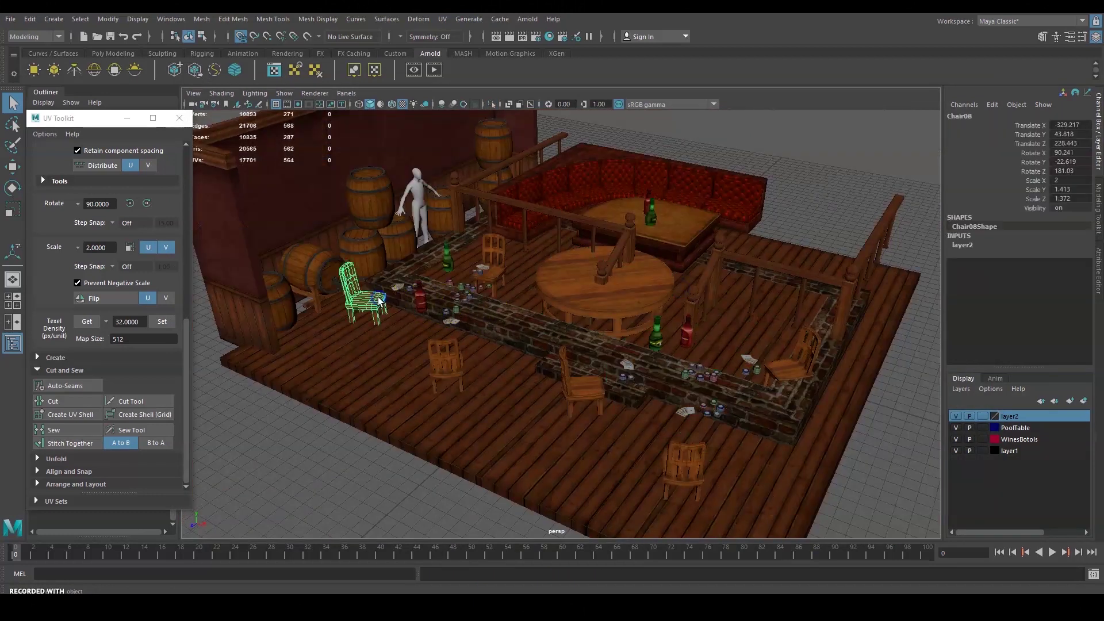
key(w)
click(453, 358)
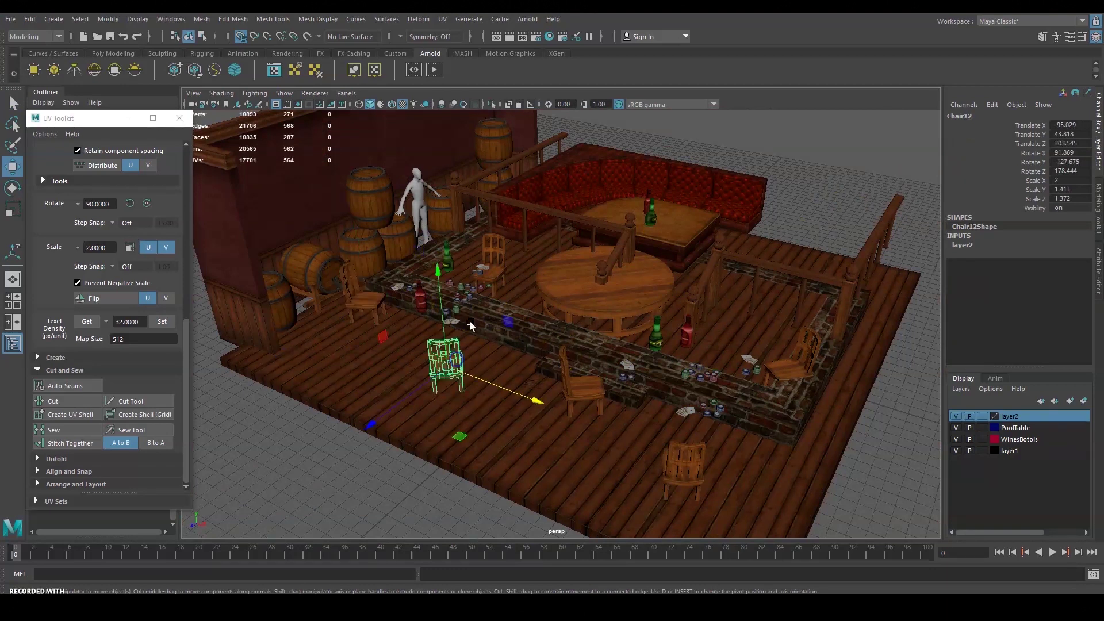
click(494, 267)
alt+drag(661, 160, 618, 190)
scroll(691, 232, up, 5)
alt+middle_drag(619, 190, 614, 120)
alt+middle_drag(686, 267, 630, 223)
key(ctrl+1)
scroll(630, 222, down, 4)
Set the isolated chair's Translate X, Y and Z values to 0
click(1086, 126)
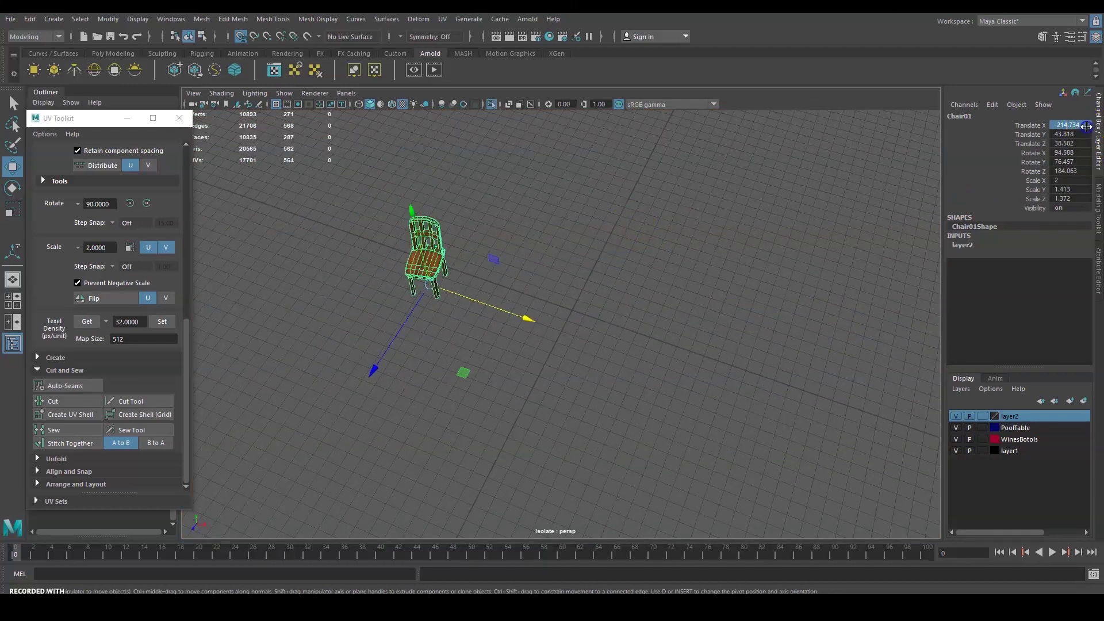
text(0)
key(Return)
click(1073, 136)
text(0)
key(Return)
click(1075, 145)
text(0)
key(Return)
Raise the chair vertically to Translate Y 45.329 so its legs stand on the grid plane
alt+drag(804, 299, 734, 260)
scroll(713, 287, up, 5)
alt+middle_drag(709, 289, 650, 239)
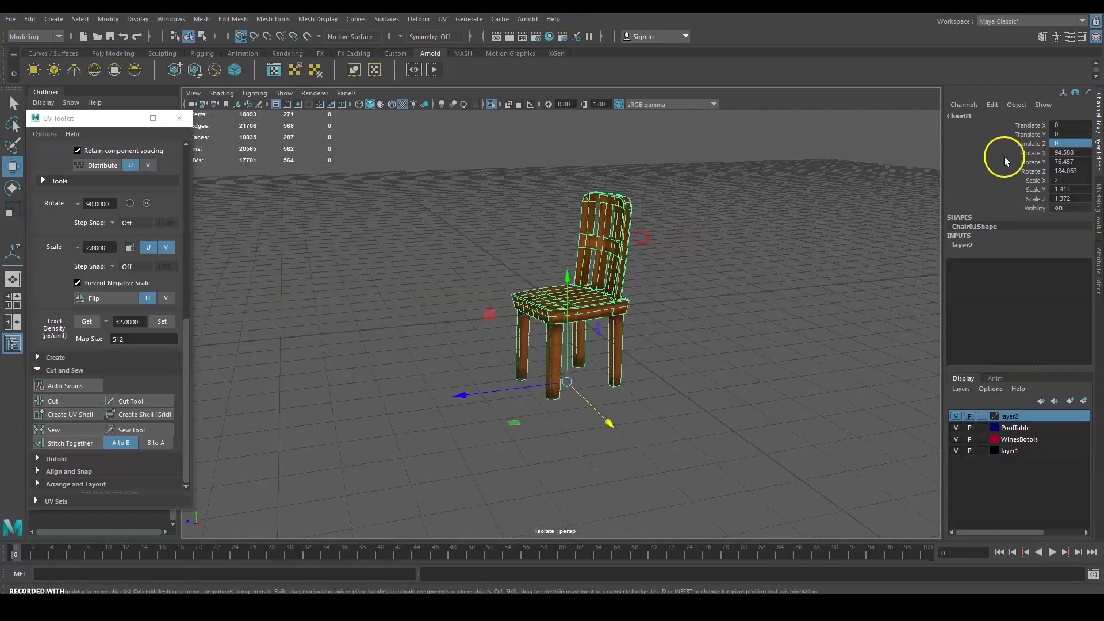
alt+drag(691, 388, 651, 352)
alt+drag(574, 313, 622, 302)
alt+drag(595, 391, 803, 394)
alt+drag(512, 407, 712, 267)
Isolate the chair in the orthographic top view and rotate it roughly square to the grid
key(space)
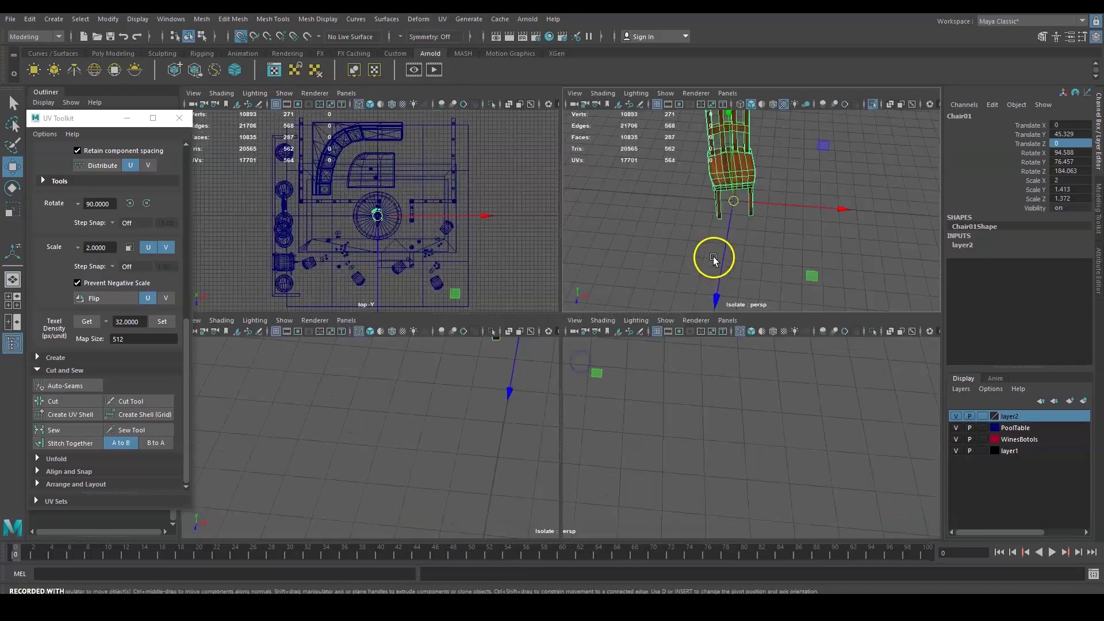
key(space)
key(ctrl+1)
scroll(611, 259, up, 5)
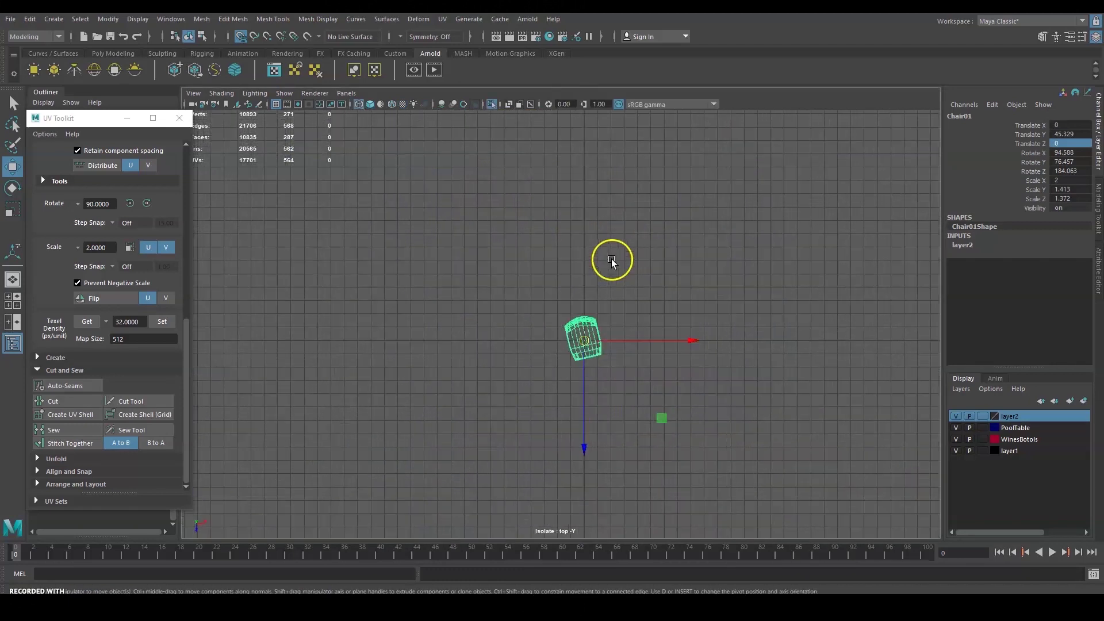
key(f)
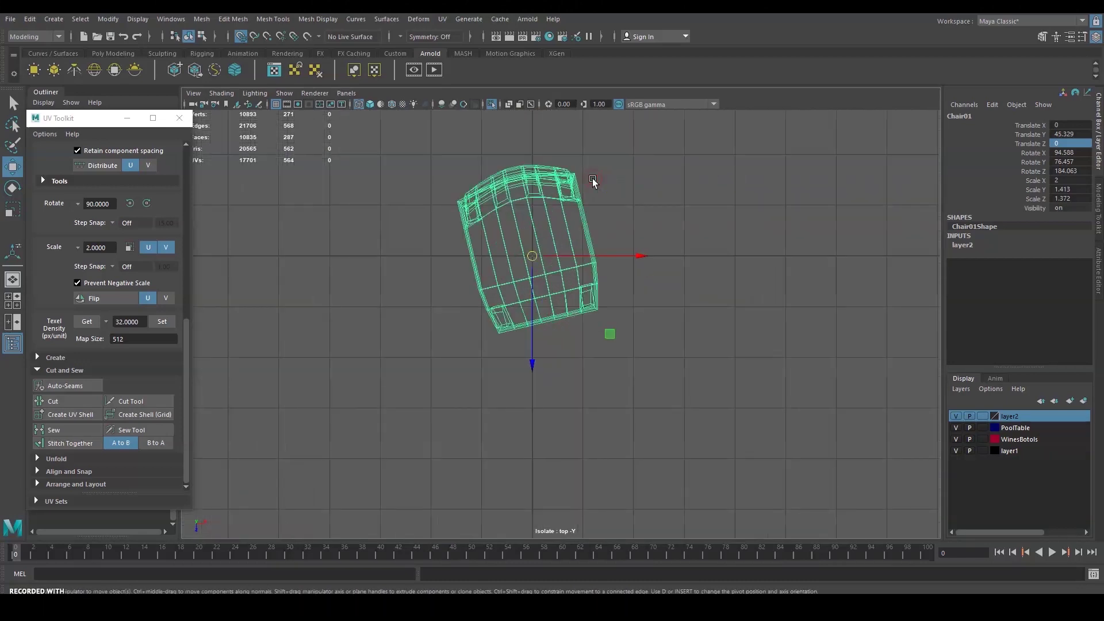
key(e)
mouse_move(606, 186)
mouse_down()
mouse_move(619, 195)
mouse_move(616, 184)
mouse_up()
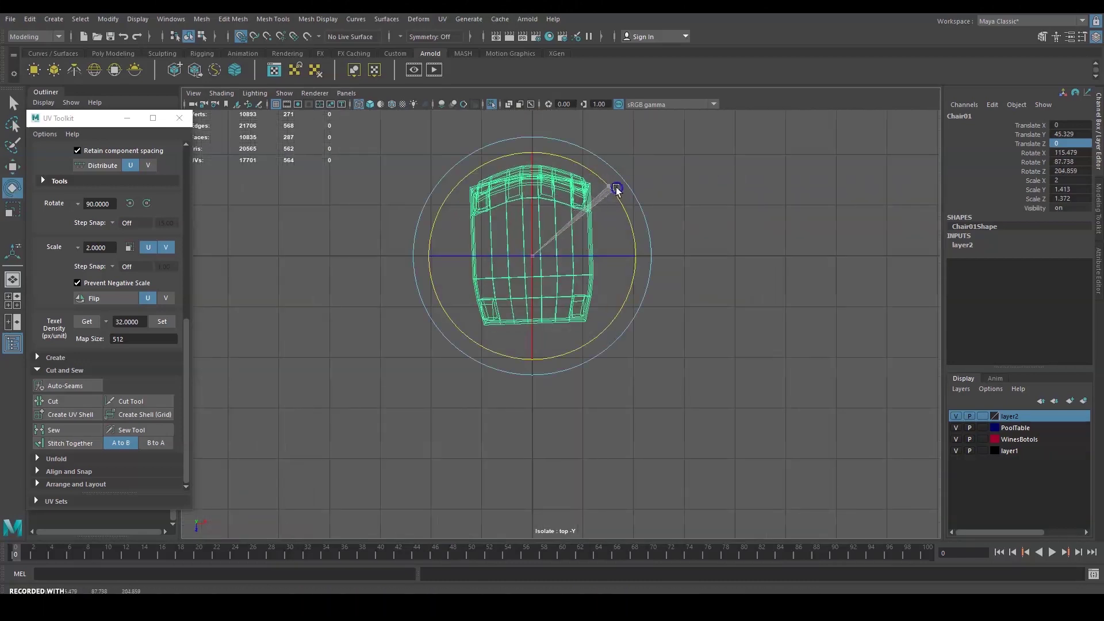
Turn off the Rotate tool's step snap and fine-tune the chair's rotation until it lines up with the grid
double_click(11, 188)
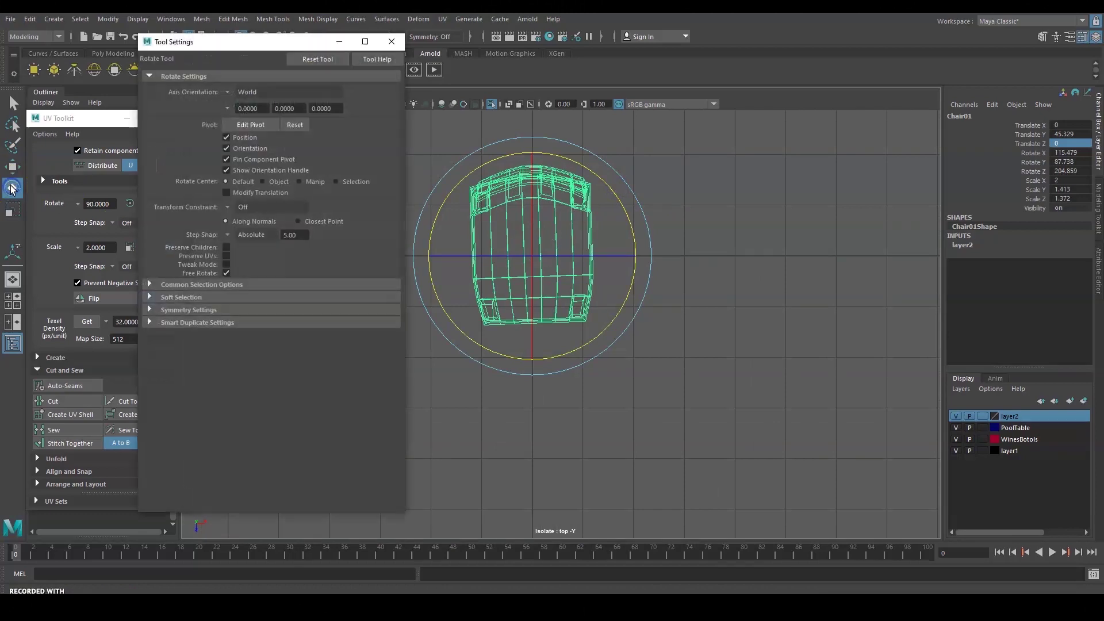
click(229, 236)
click(249, 242)
drag(598, 230, 619, 197)
Change the Move tool's step snap mode and close its settings
key(w)
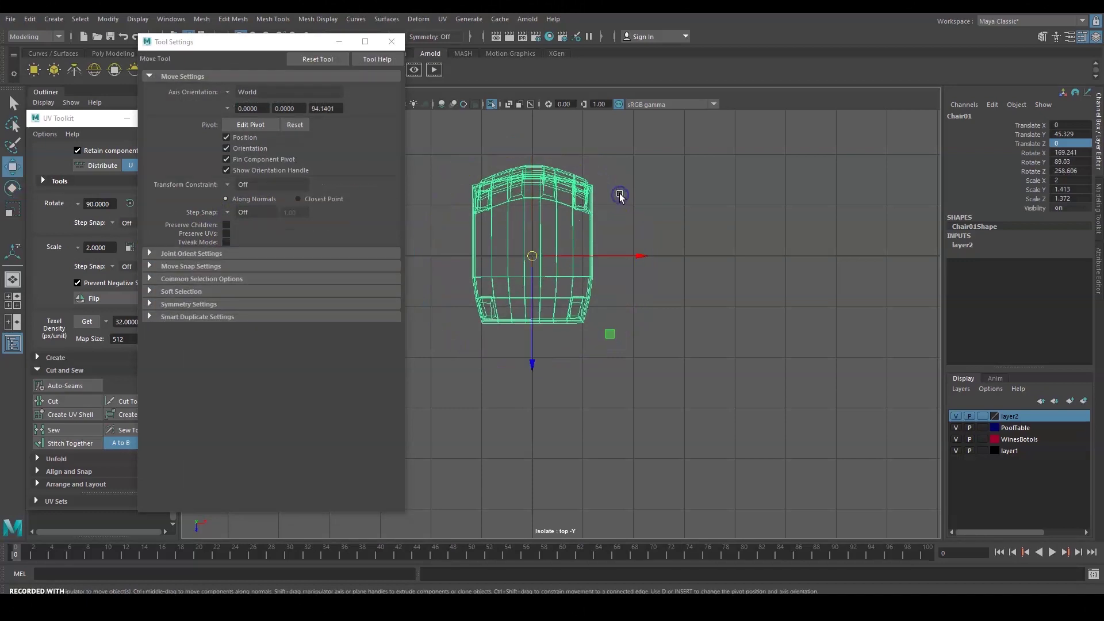
click(223, 213)
click(255, 237)
click(392, 41)
Export the selected chair from the perspective view as an FBX file named Chair01, and clear the selection
key(space)
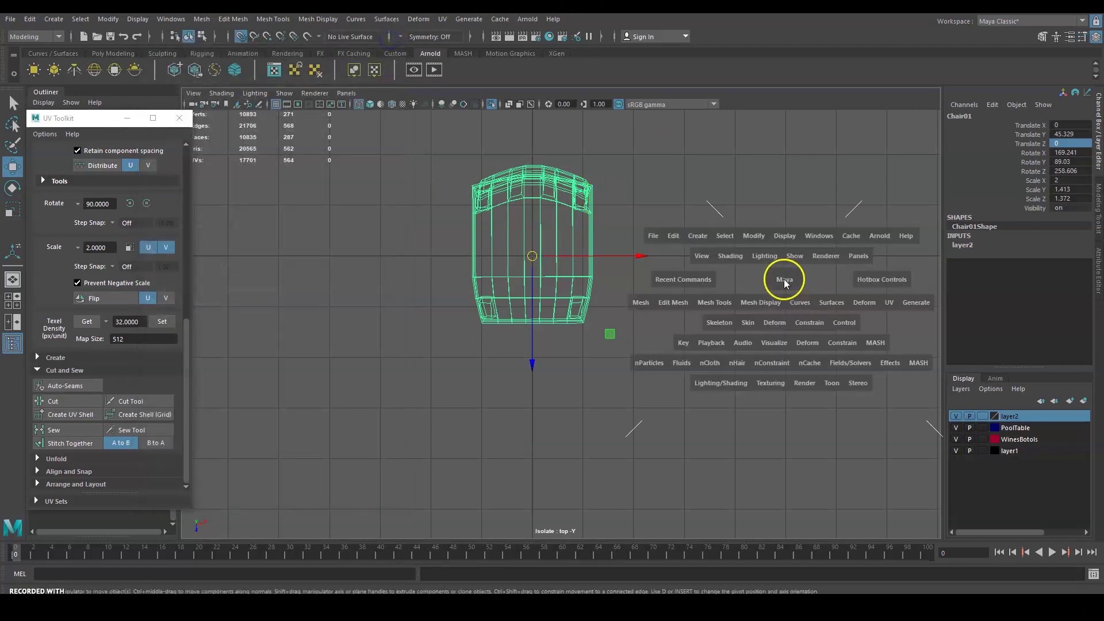
key(space)
alt+drag(722, 283, 675, 264)
click(11, 19)
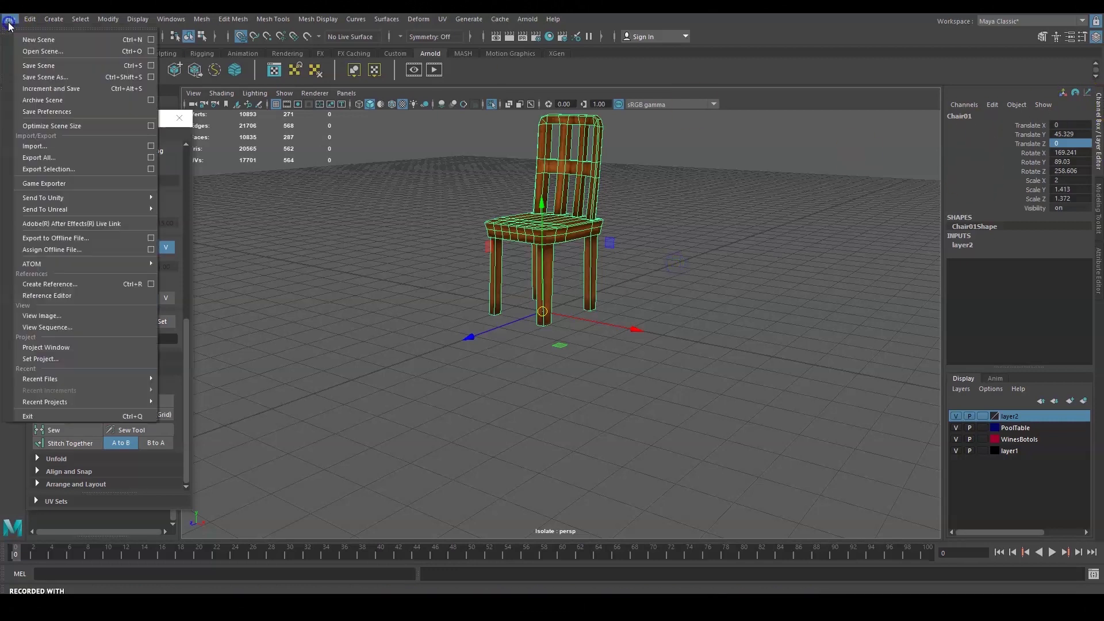
click(74, 170)
text(c)
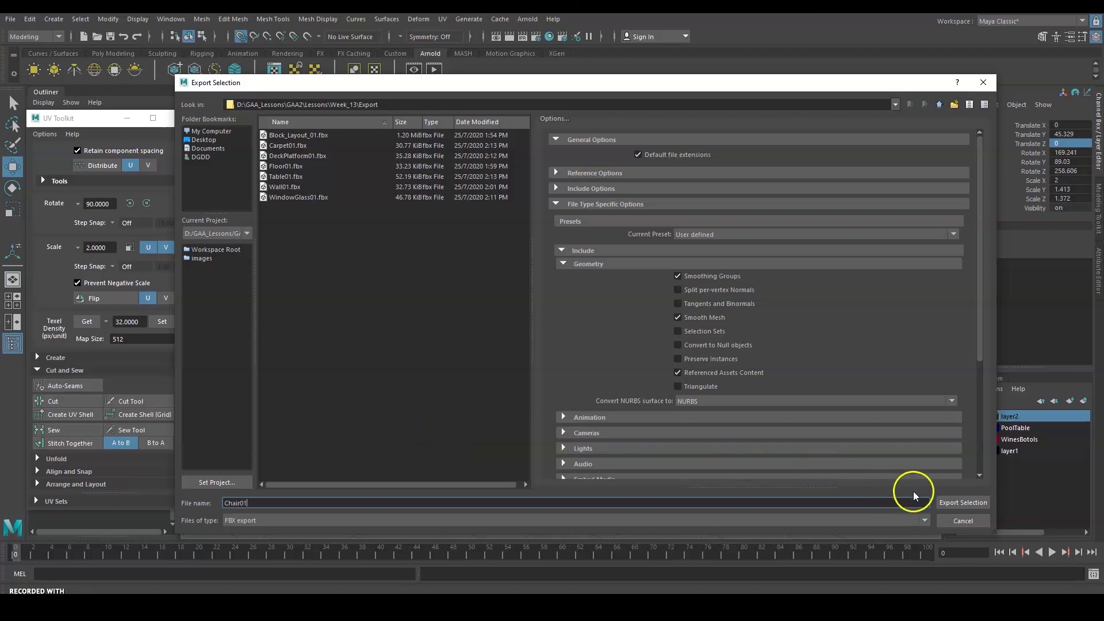
key(Return)
click(787, 289)
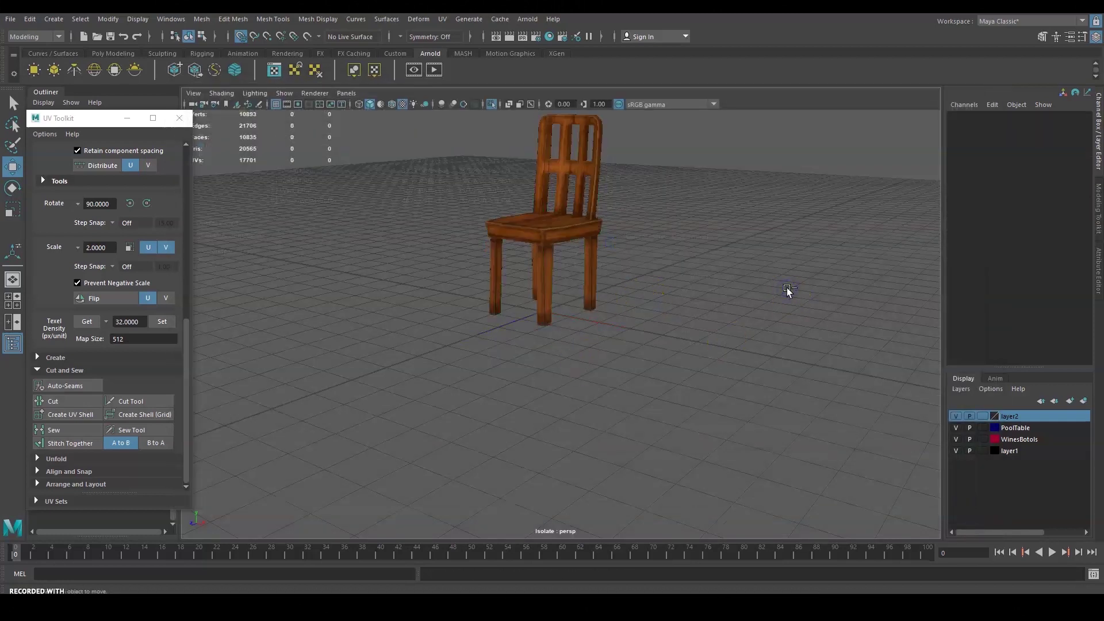
Bring the full scene back into view and delete the five remaining duplicate chairs
key(ctrl+1)
alt+drag(716, 268, 635, 266)
scroll(693, 292, down, 4)
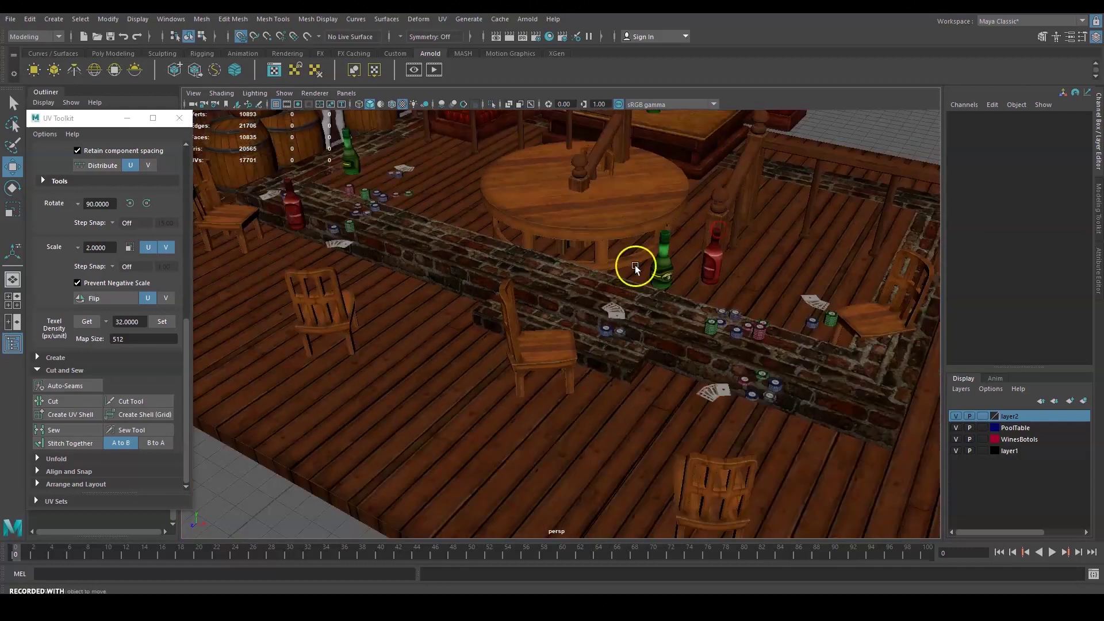
click(335, 303)
key(Delete)
click(229, 234)
key(Delete)
click(535, 351)
key(Delete)
click(722, 465)
key(Delete)
click(889, 321)
key(Delete)
Select Barrel01, the upright barrel at the end of the wall, and snap it vertically to floor level
alt+drag(655, 274, 727, 286)
alt+middle_drag(692, 212, 782, 252)
alt+drag(623, 281, 592, 319)
alt+right_drag(592, 319, 453, 245)
click(288, 284)
alt+drag(499, 282, 633, 325)
alt+drag(915, 142, 714, 188)
alt+right_drag(714, 189, 716, 260)
alt+middle_drag(715, 260, 661, 271)
drag(364, 306, 374, 393)
alt+drag(569, 305, 724, 243)
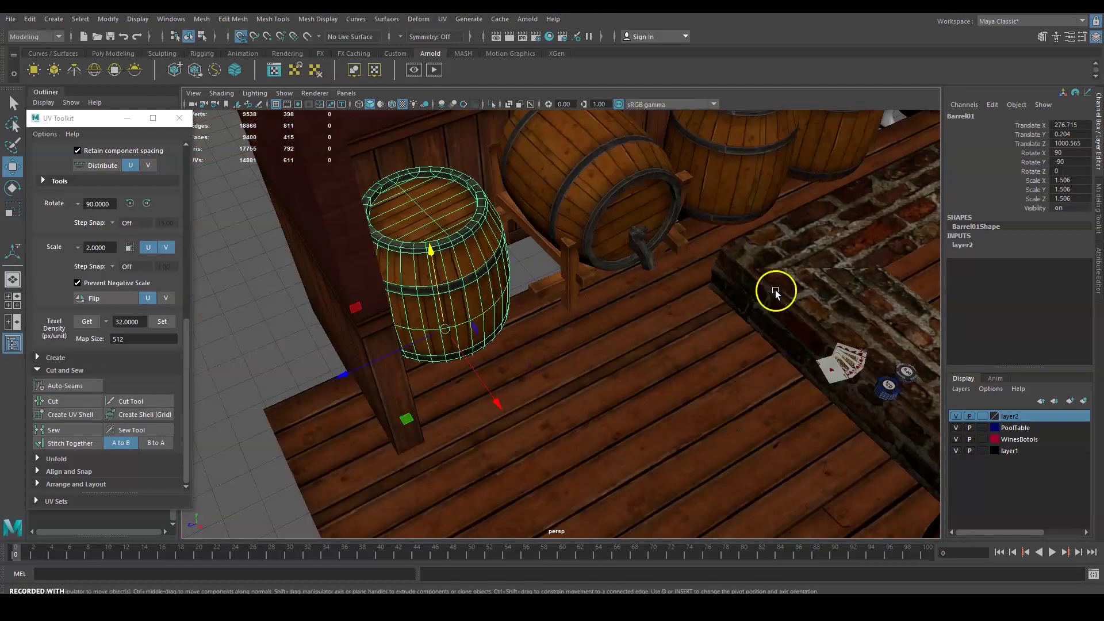
Isolate the selected barrel and snap it to the center of the grid
scroll(640, 312, down, 6)
key(space)
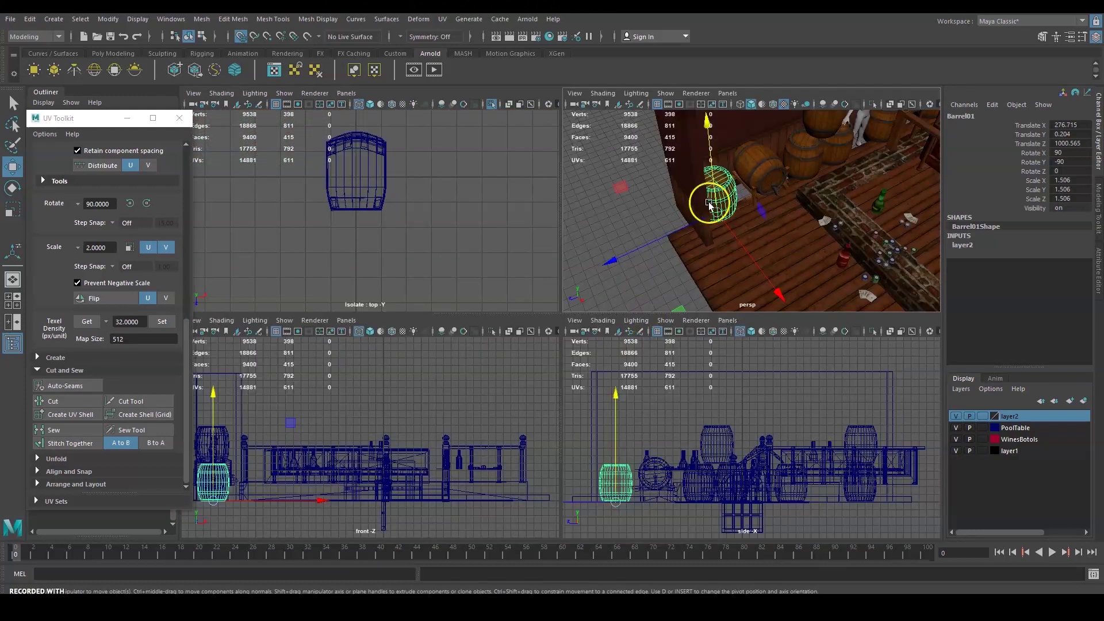
key(space)
key(ctrl+1)
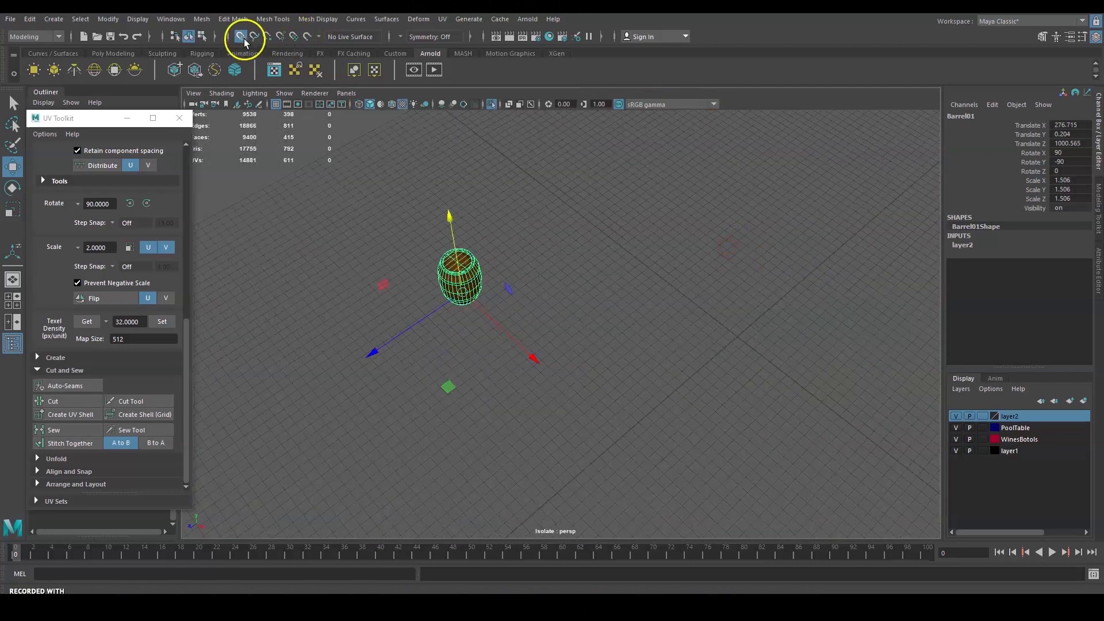
drag(461, 295, 740, 341)
alt+drag(660, 295, 720, 262)
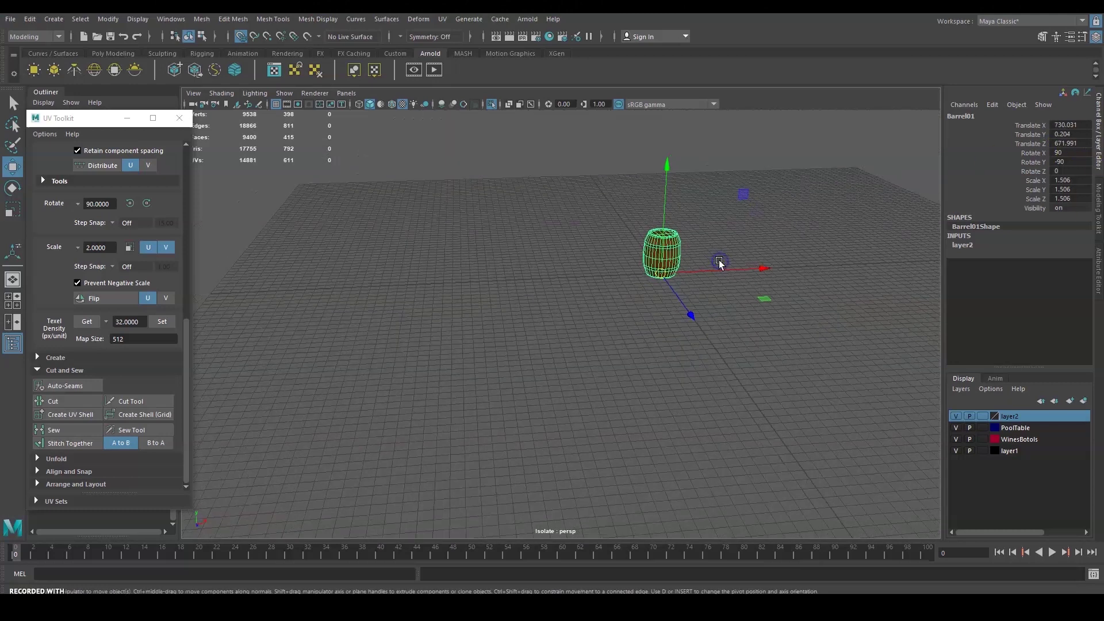
key(f)
alt+drag(731, 338, 698, 357)
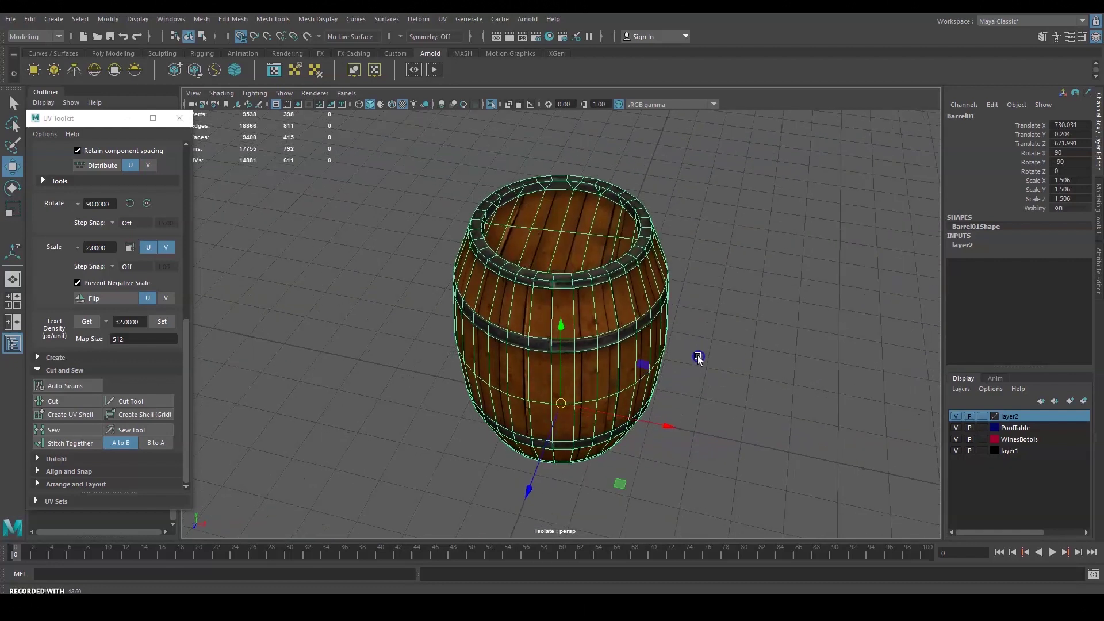
Export the selected barrel as an FBX file named Barrel01
click(15, 26)
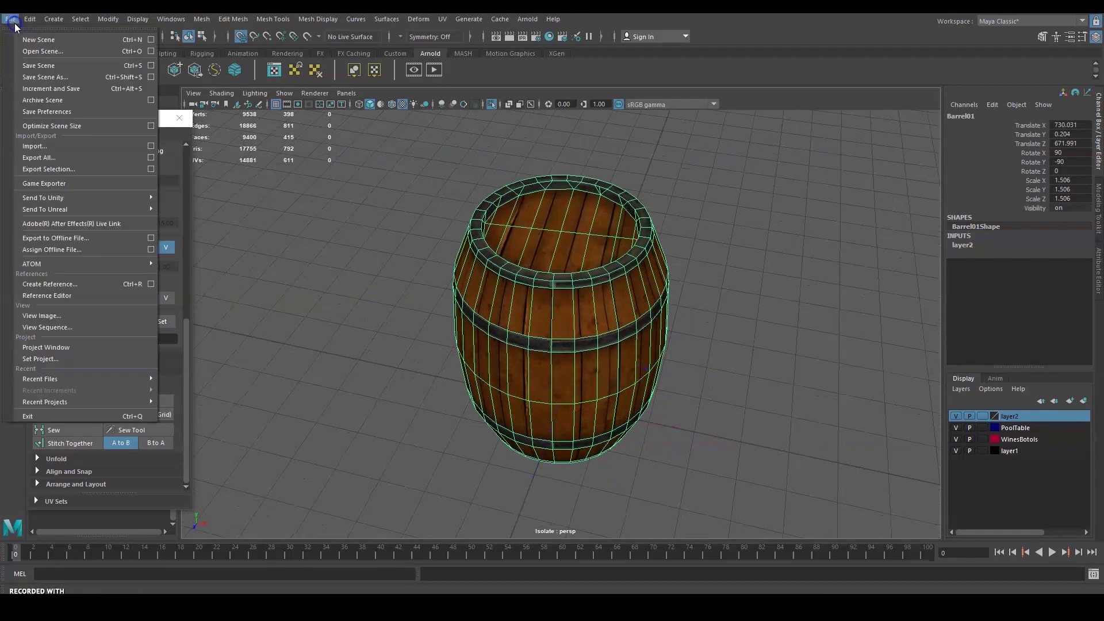
click(107, 166)
click(516, 502)
text(Barrel01)
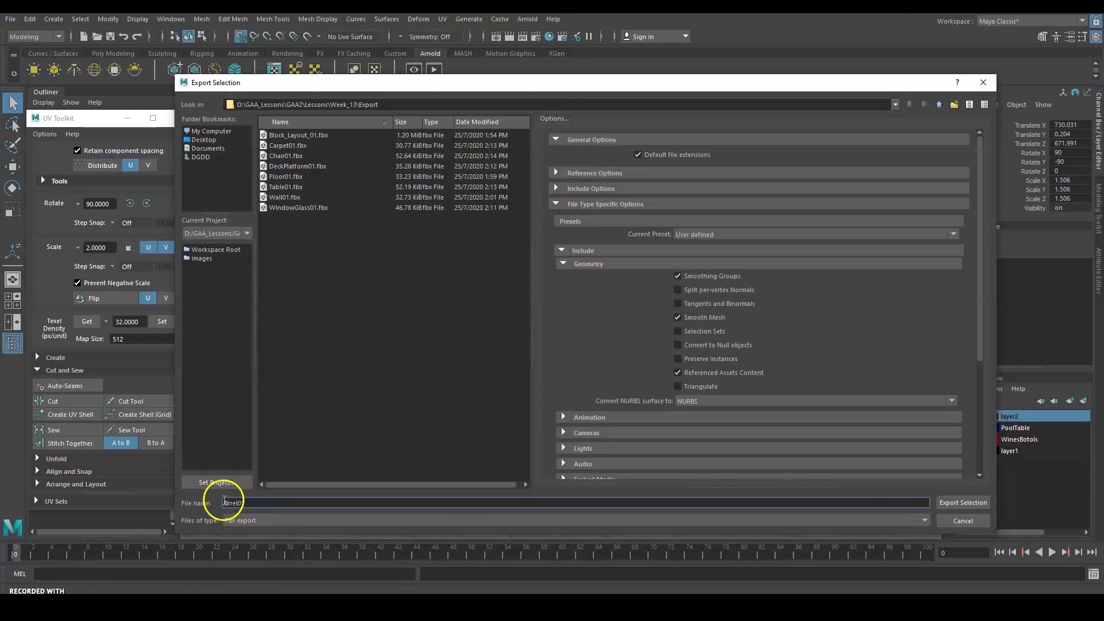
click(960, 502)
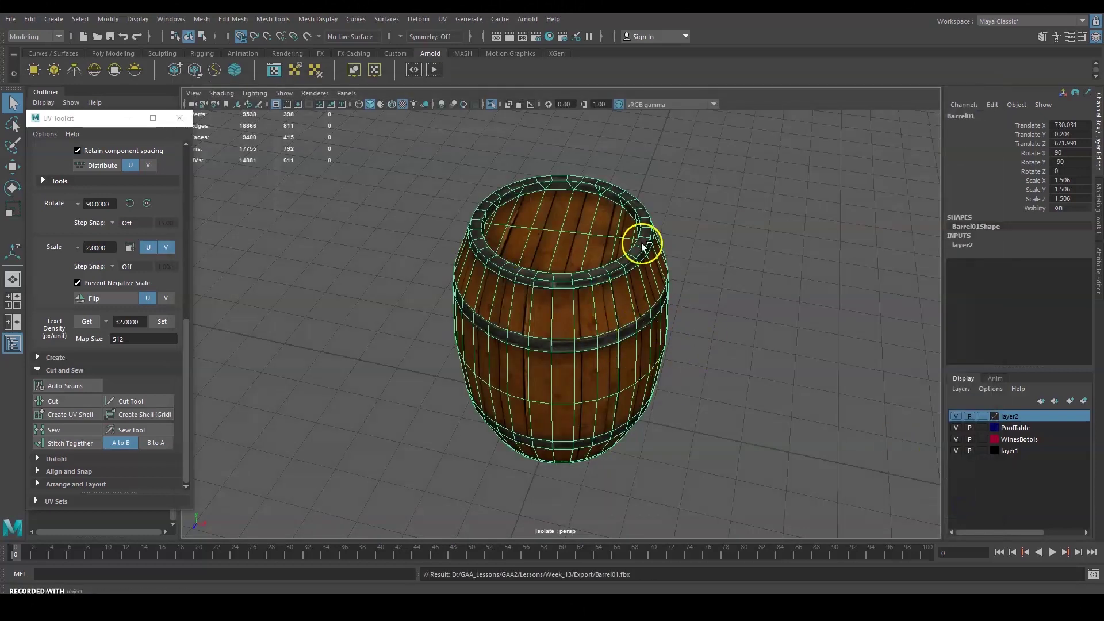
Bring the full scene back into view and delete all remaining duplicate barrels along the wall, including the one lying on the holder
key(ctrl+1)
scroll(706, 268, down, 5)
alt+drag(525, 247, 696, 293)
click(501, 271)
shift+click(513, 210)
shift+click(538, 261)
shift+click(429, 268)
shift+drag(580, 244, 606, 228)
alt+drag(665, 174, 662, 207)
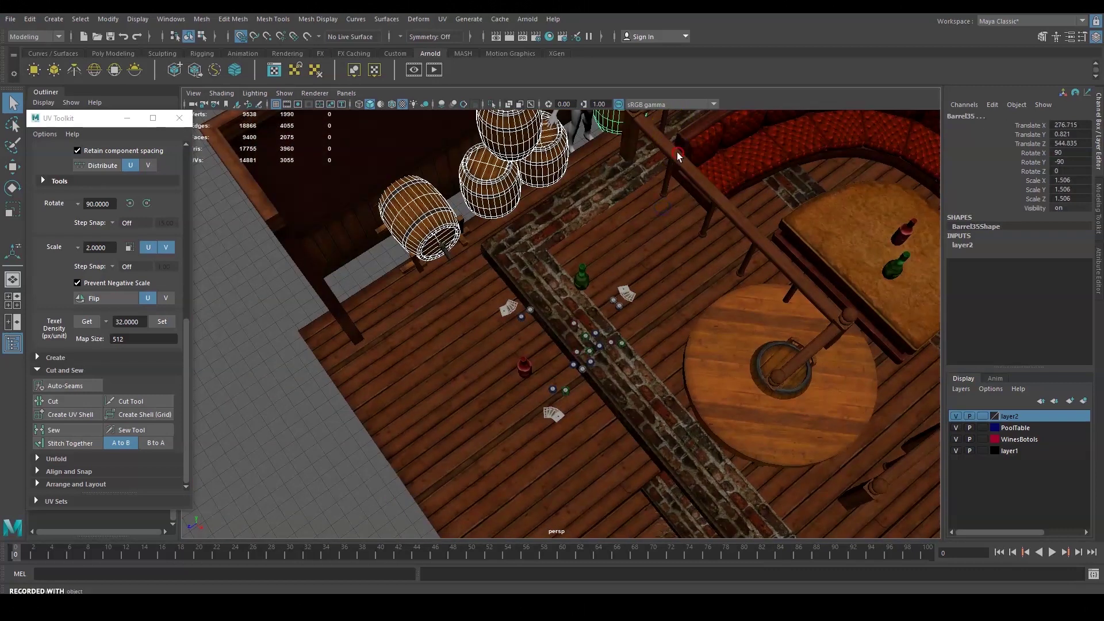
alt+drag(678, 156, 684, 299)
shift+click(683, 294)
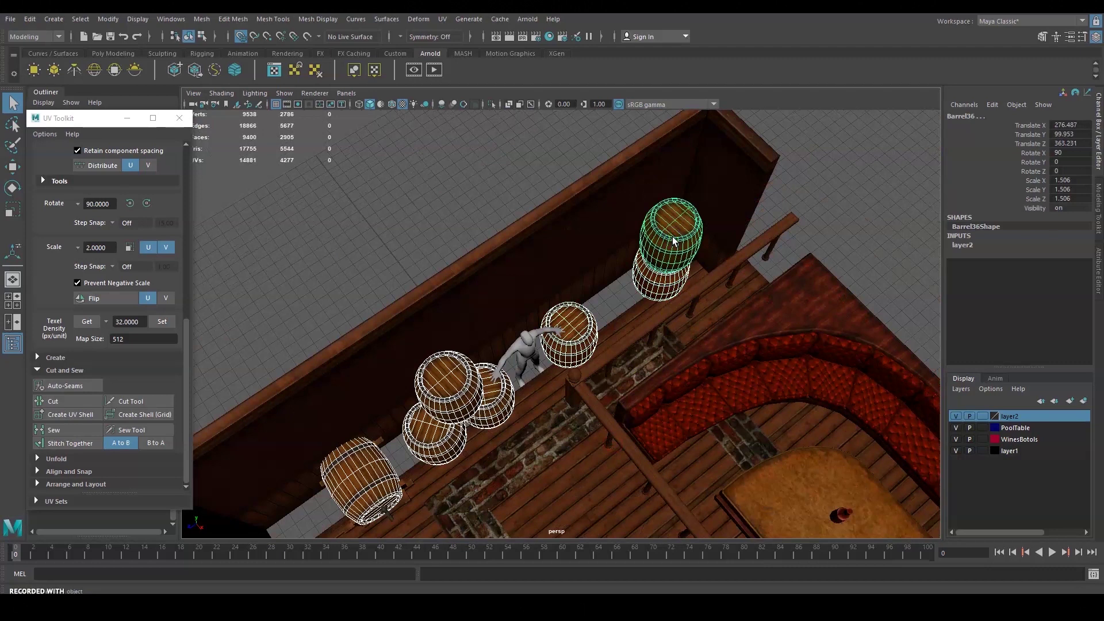
key(Delete)
alt+drag(671, 322, 681, 309)
key(ctrl+z)
key(Delete)
Select the wooden barrel holder against the wall and isolate it in the perspective view
alt+drag(742, 421, 525, 271)
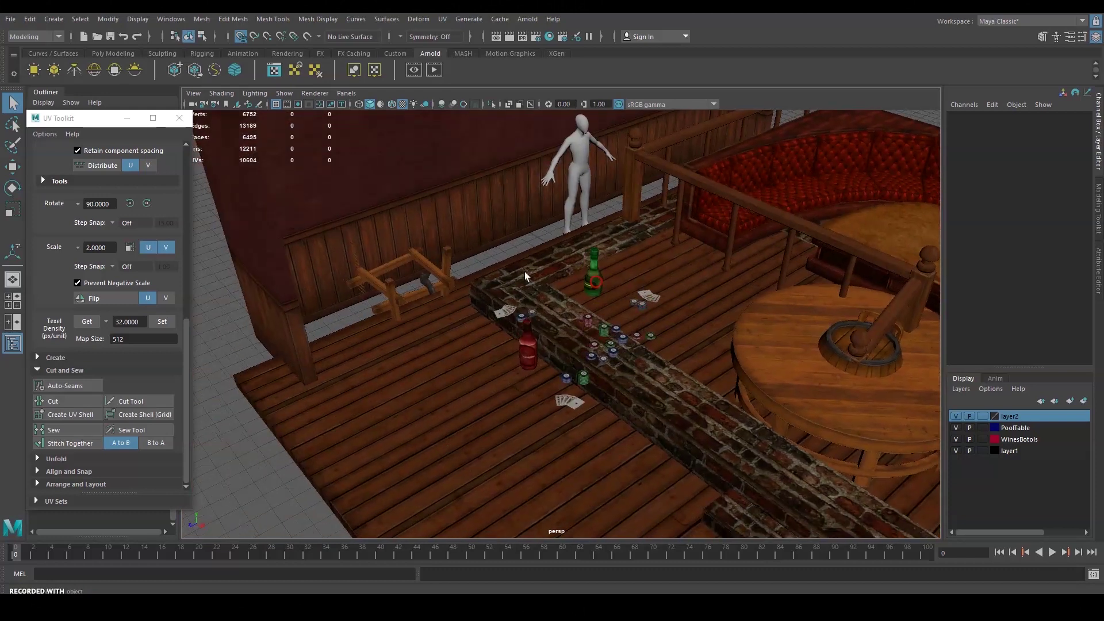
click(425, 272)
key(w)
alt+drag(469, 264, 534, 220)
key(space)
key(space)
key(space)
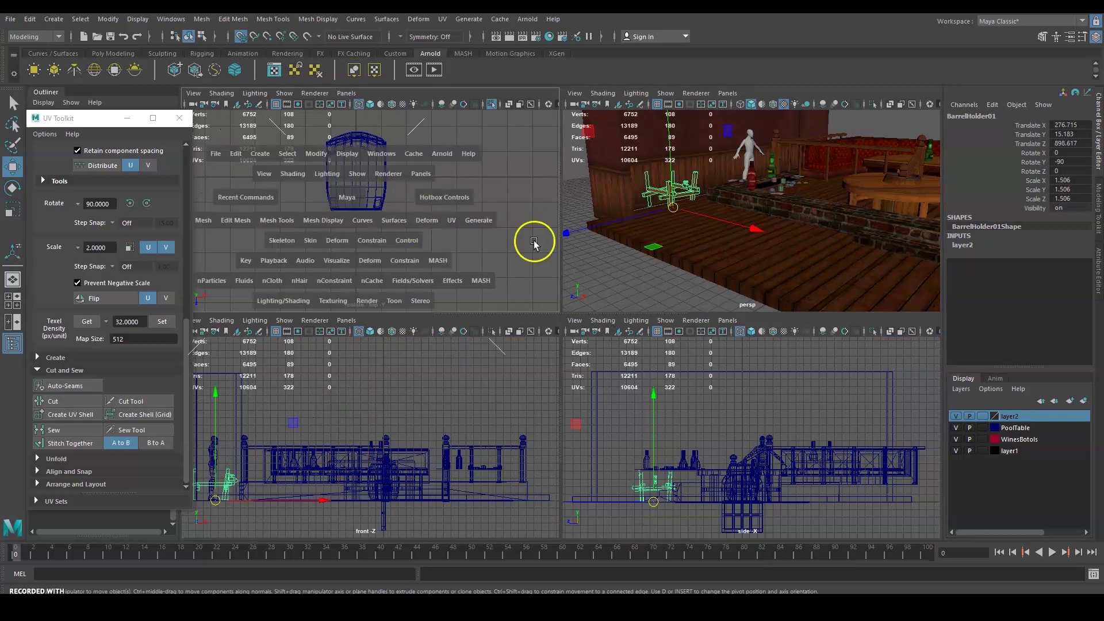
key(space)
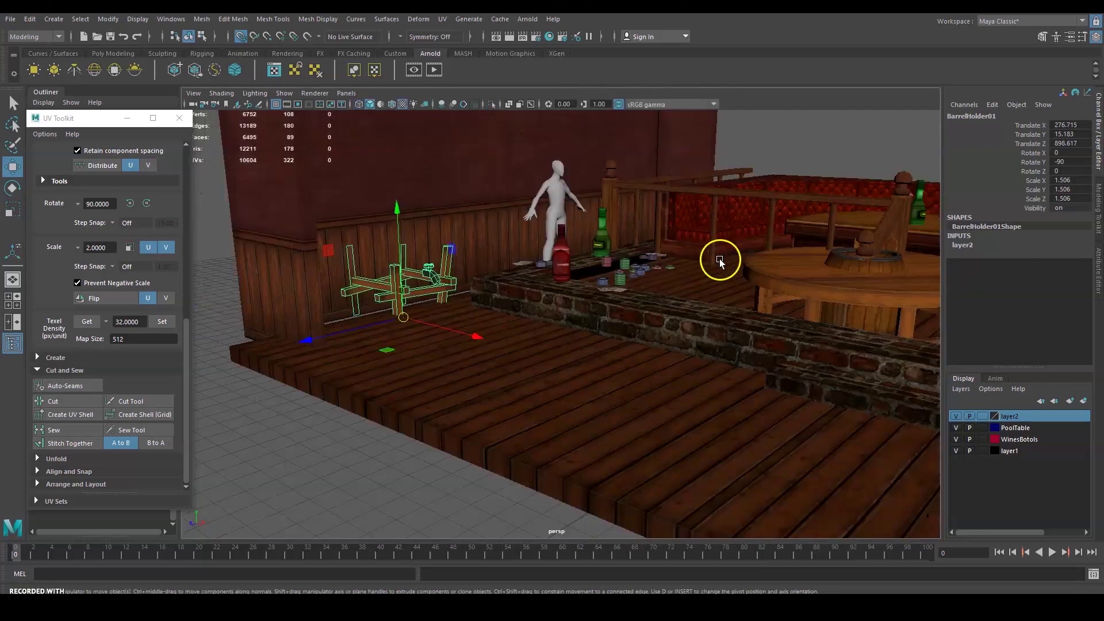
key(ctrl+1)
alt+drag(744, 220, 745, 232)
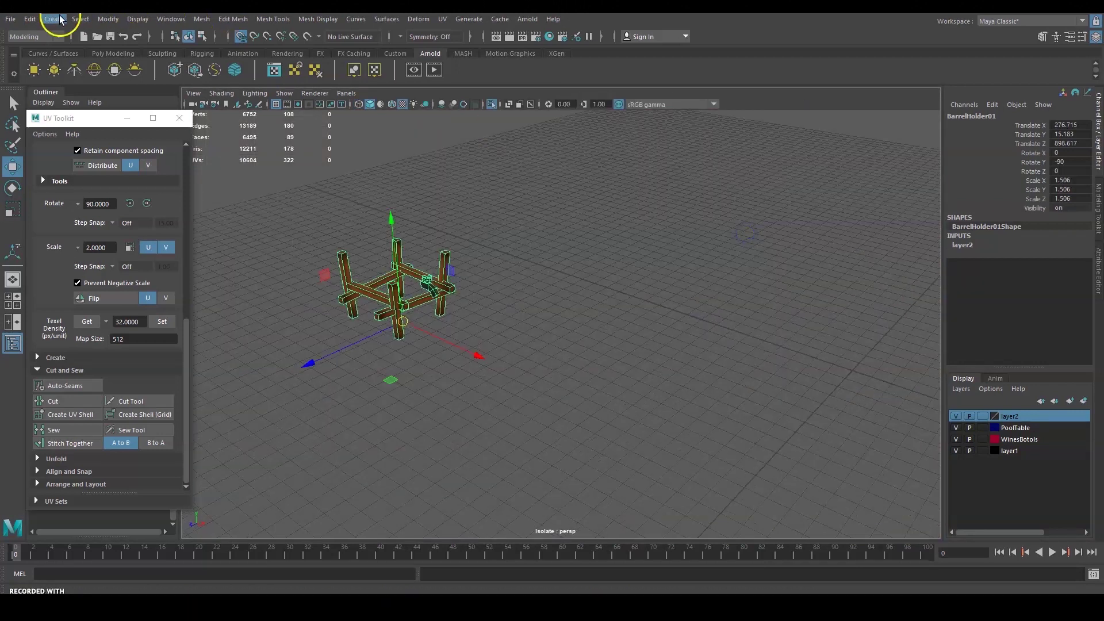
Move the isolated barrel holder to the center of the grid and check its position from above
drag(403, 319, 850, 374)
key(f)
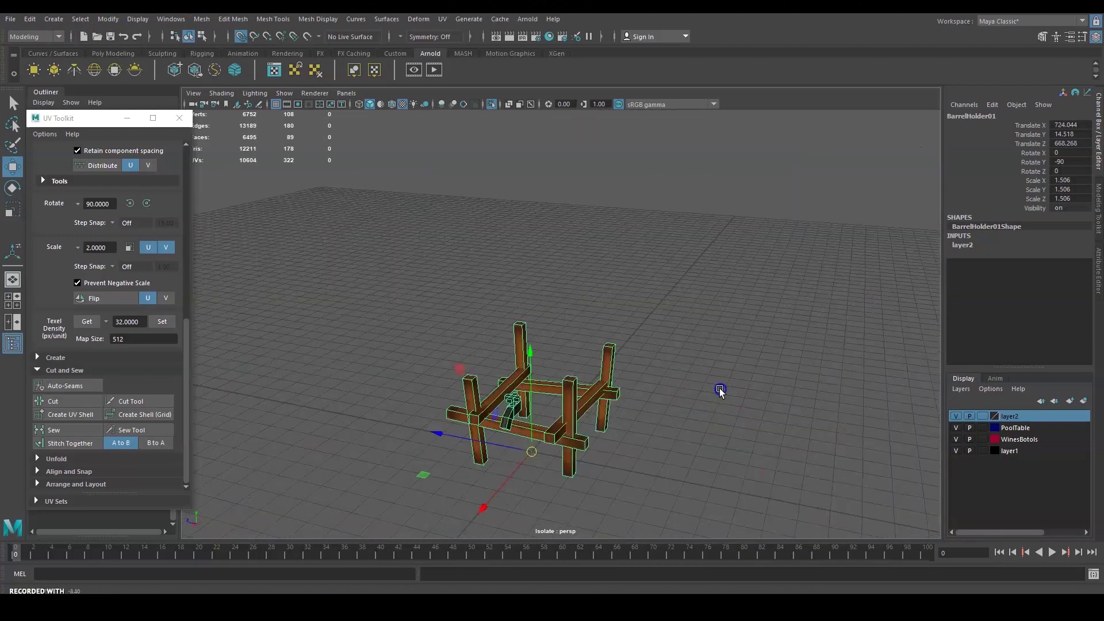
key(space)
key(space)
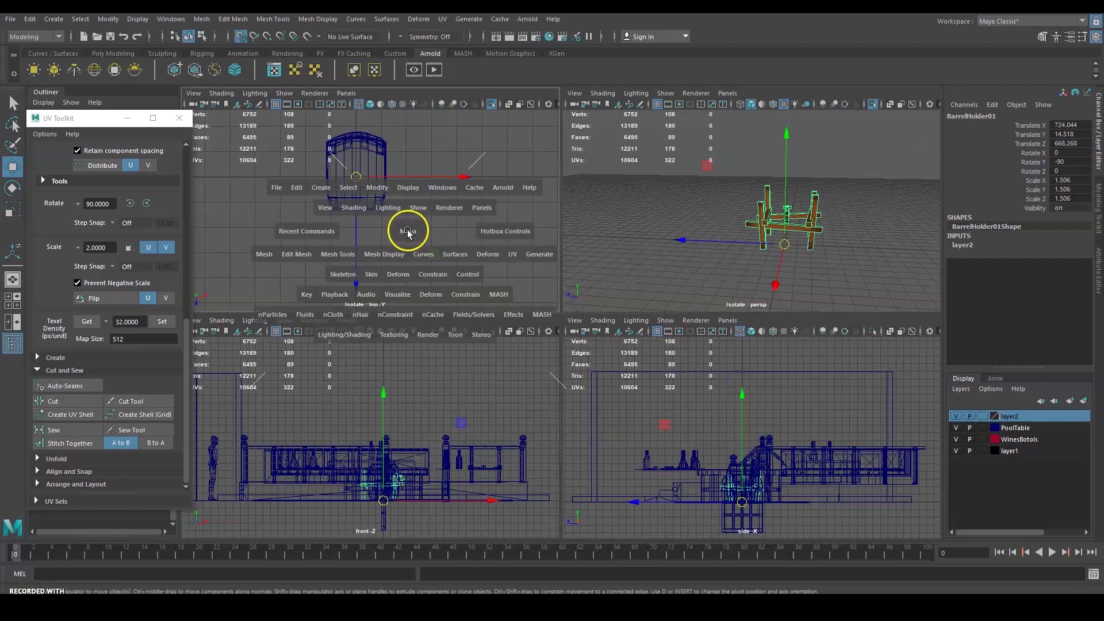
key(f)
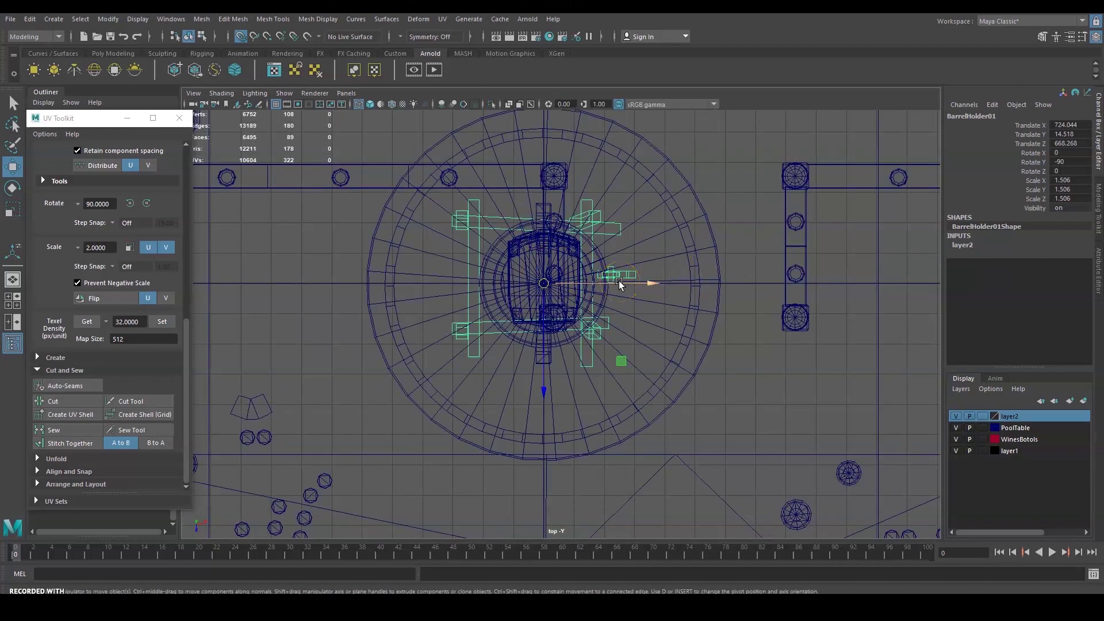
key(ctrl+1)
key(space)
key(space)
alt+drag(784, 248, 773, 253)
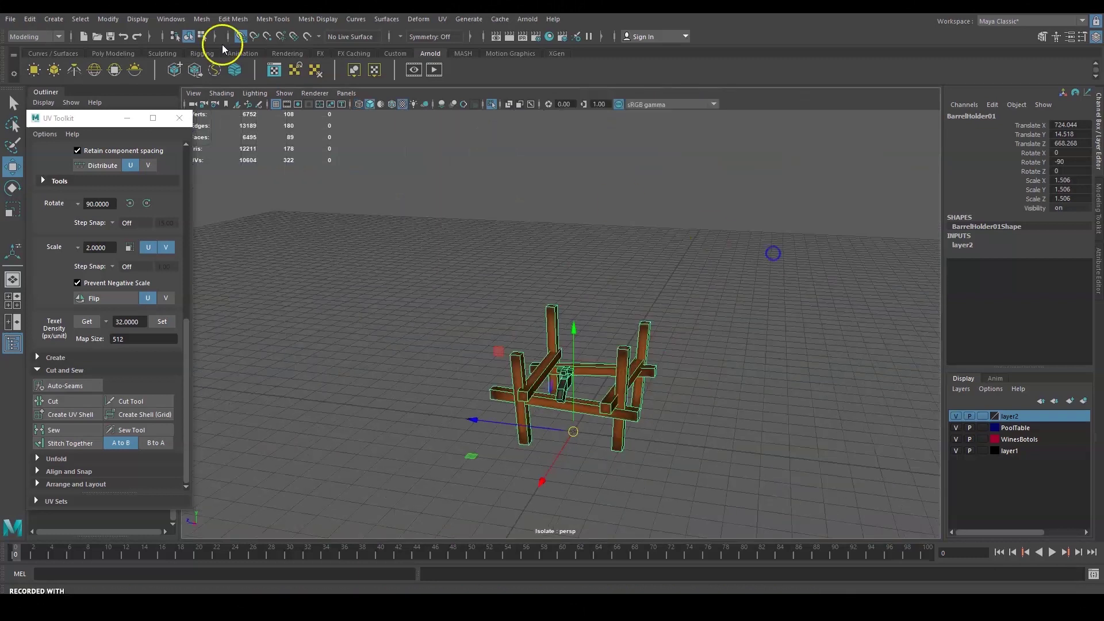
Export the selected barrel holder as an FBX file named BarrelHolder01
click(11, 19)
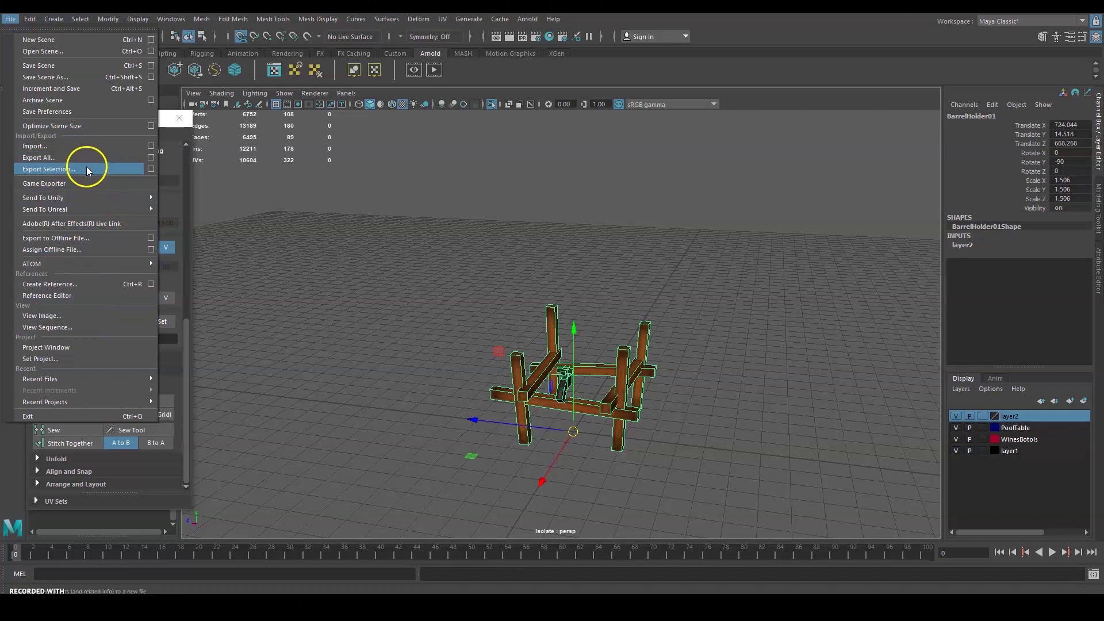
click(144, 167)
text(BarrelHolder01)
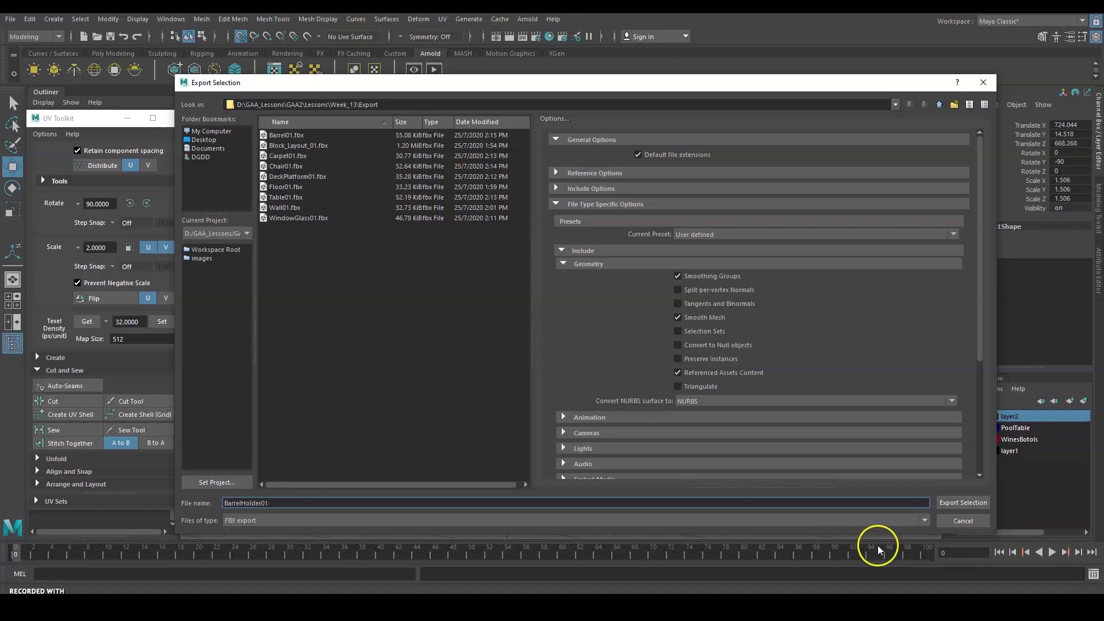
click(943, 507)
click(696, 287)
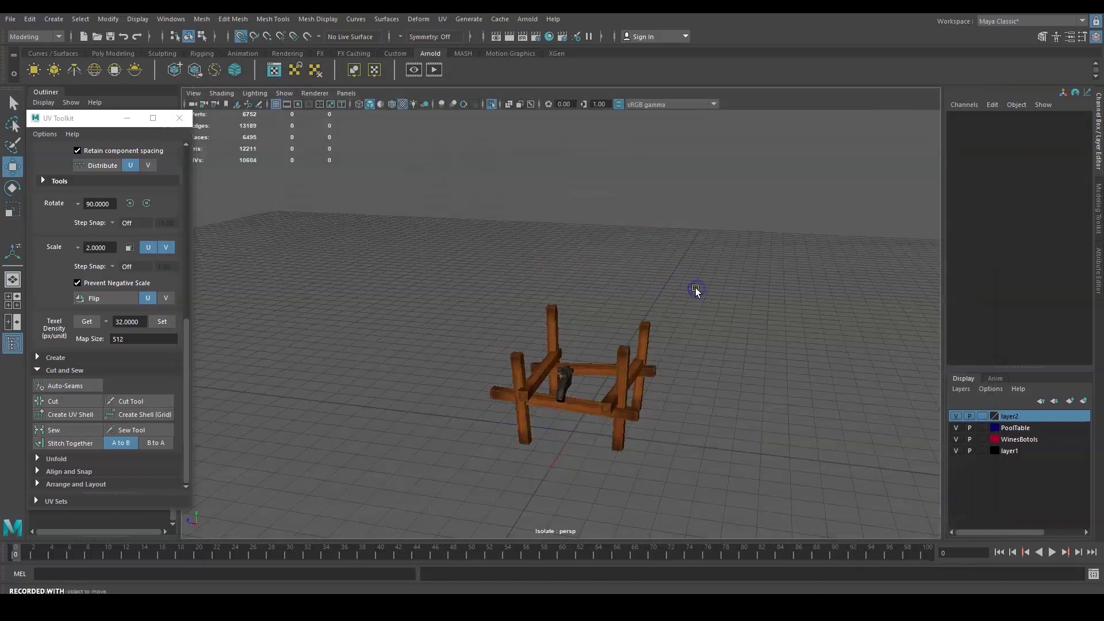
Bring the full scene back into view, select the wooden railing and try shifting it along the X axis
key(ctrl+1)
scroll(695, 287, down, 4)
alt+drag(695, 287, 822, 304)
click(721, 345)
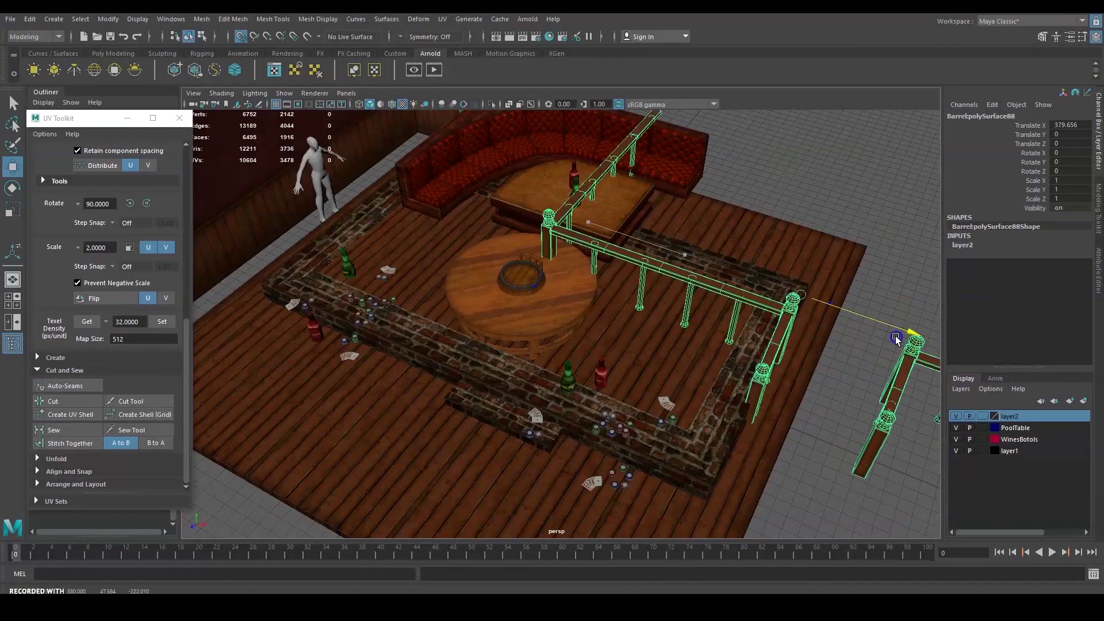
key(ctrl+z)
Examine the railing posts where they meet the floor and the brick border around the raised platform
alt+drag(851, 376, 776, 349)
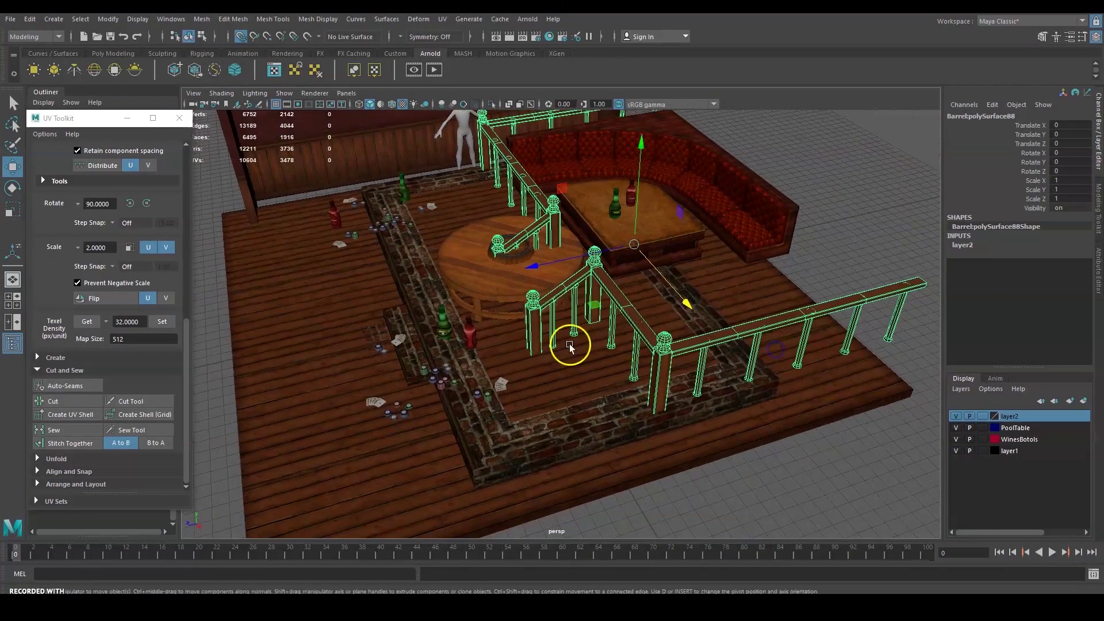
alt+drag(585, 292, 592, 287)
scroll(590, 286, up, 8)
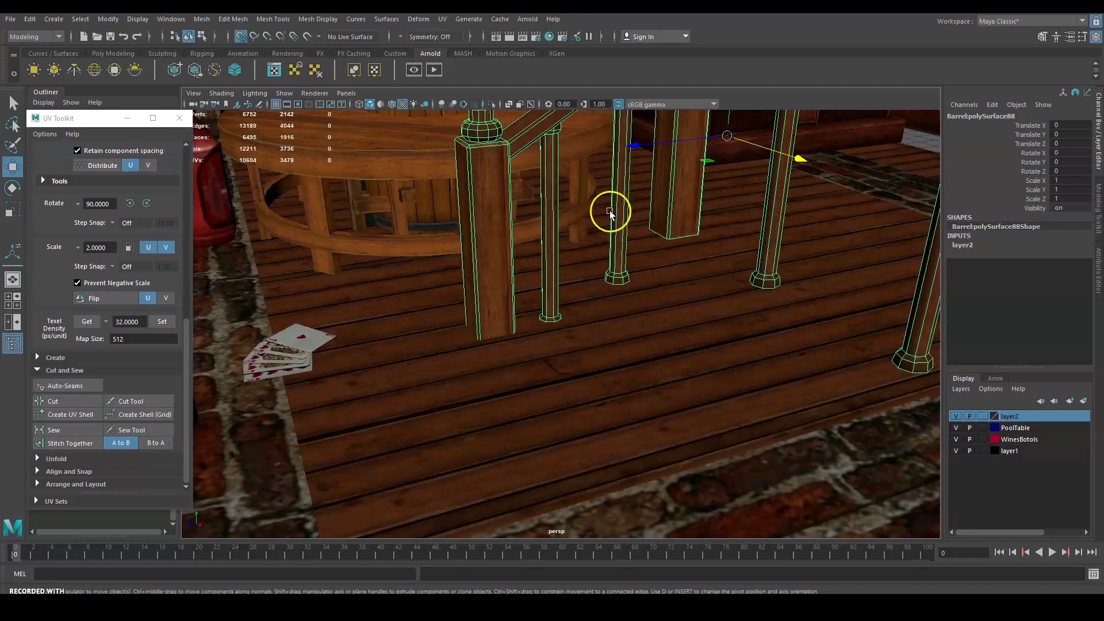
scroll(508, 261, down, 5)
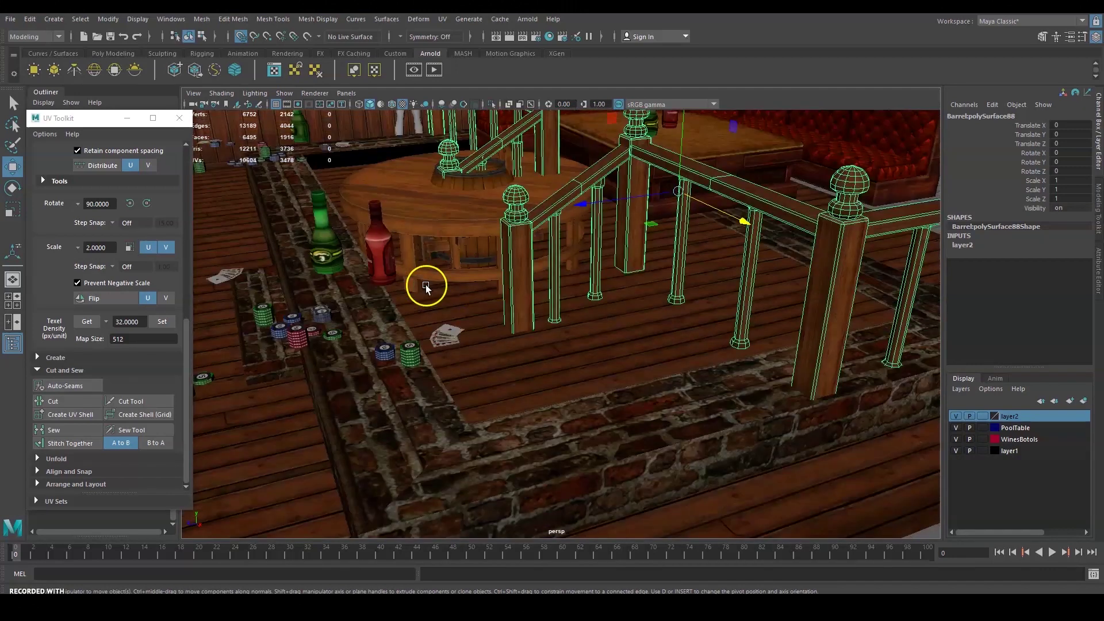
alt+middle_drag(425, 285, 533, 276)
click(498, 334)
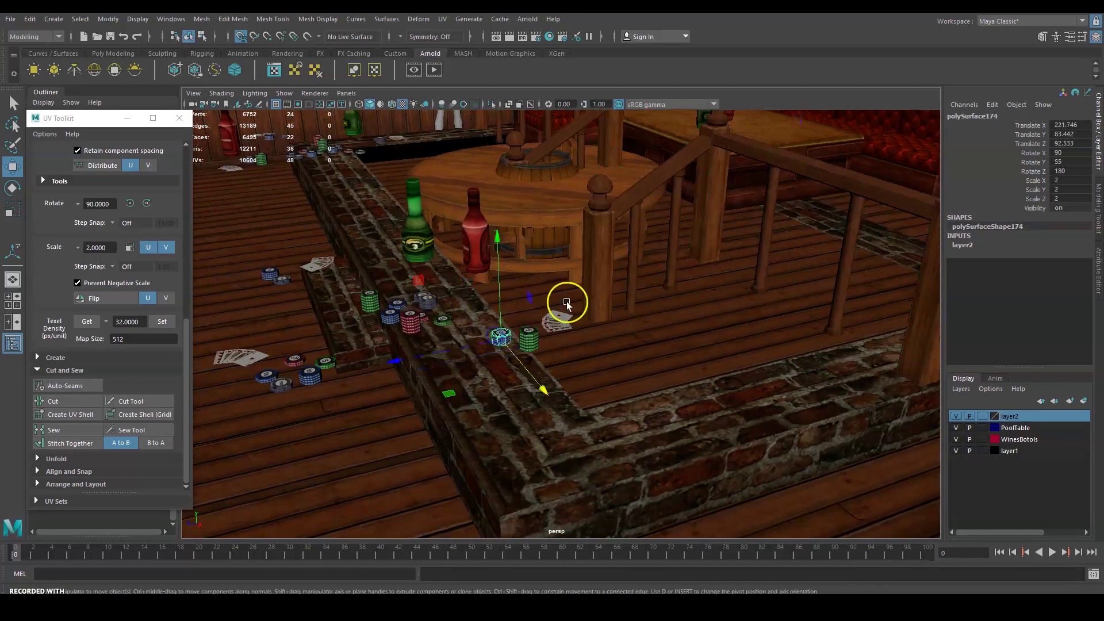
alt+middle_drag(816, 253, 586, 392)
click(846, 185)
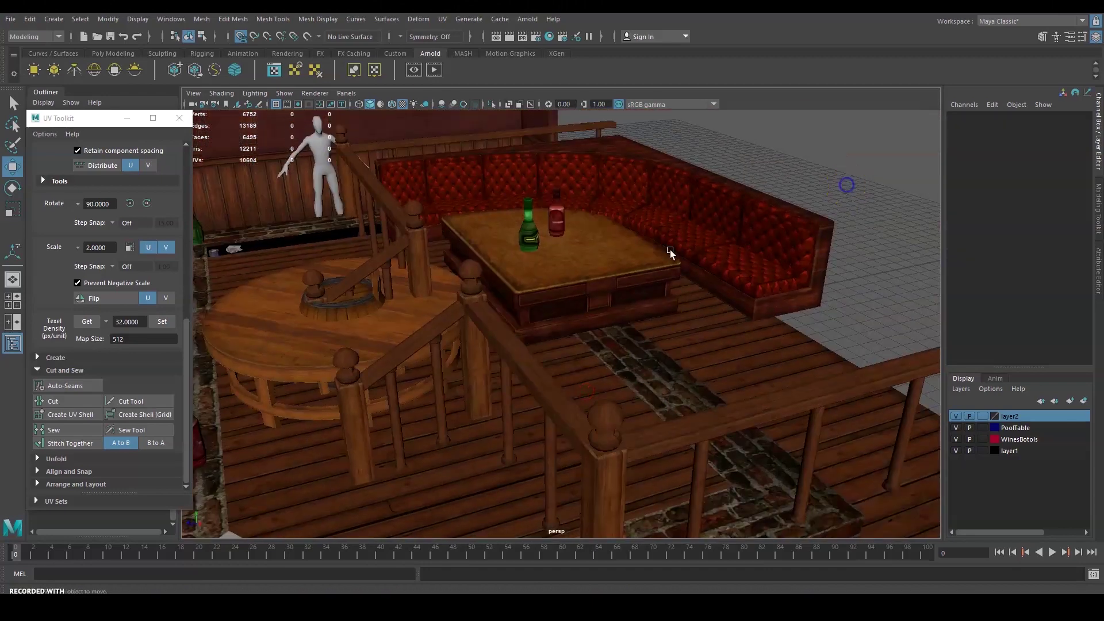
Select the wooden railing and rename it Rail01
click(458, 312)
alt+drag(457, 311, 661, 256)
key(space)
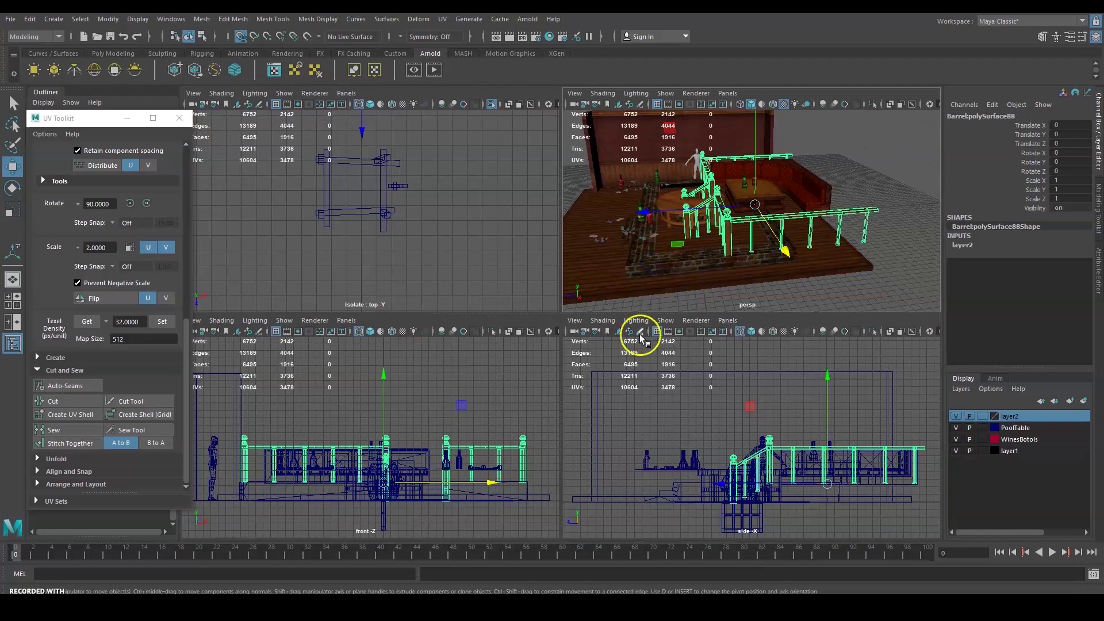
key(space)
mouse_move(761, 271)
alt+mouse_down()
mouse_move(765, 335)
mouse_move(777, 271)
mouse_move(781, 280)
alt+mouse_up()
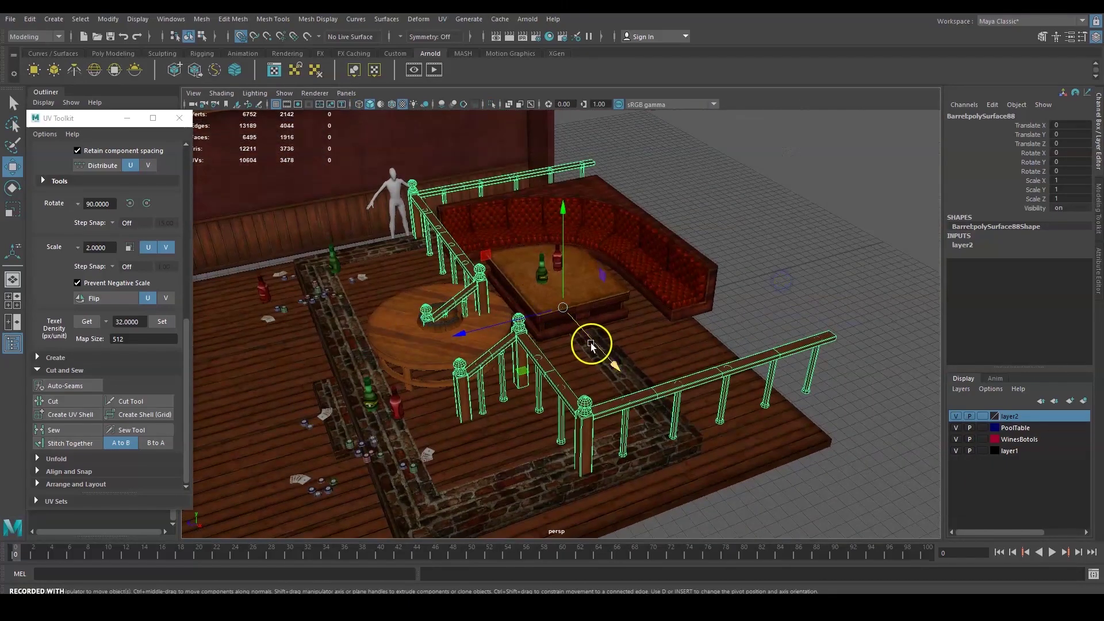
alt+drag(726, 257, 739, 260)
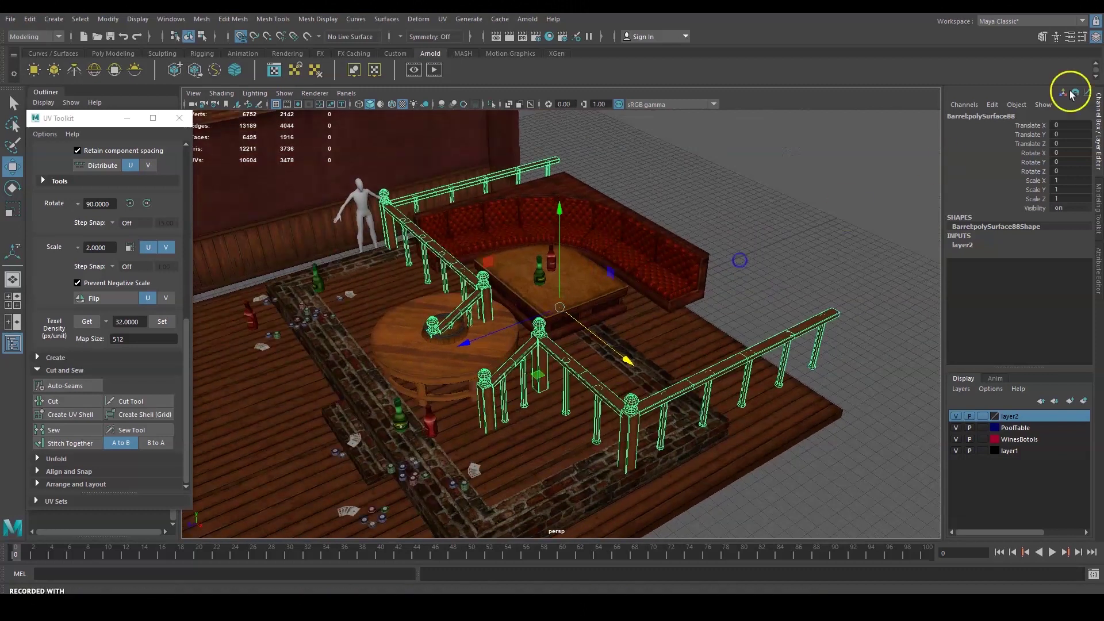
click(1032, 116)
text(Rail01)
key(Return)
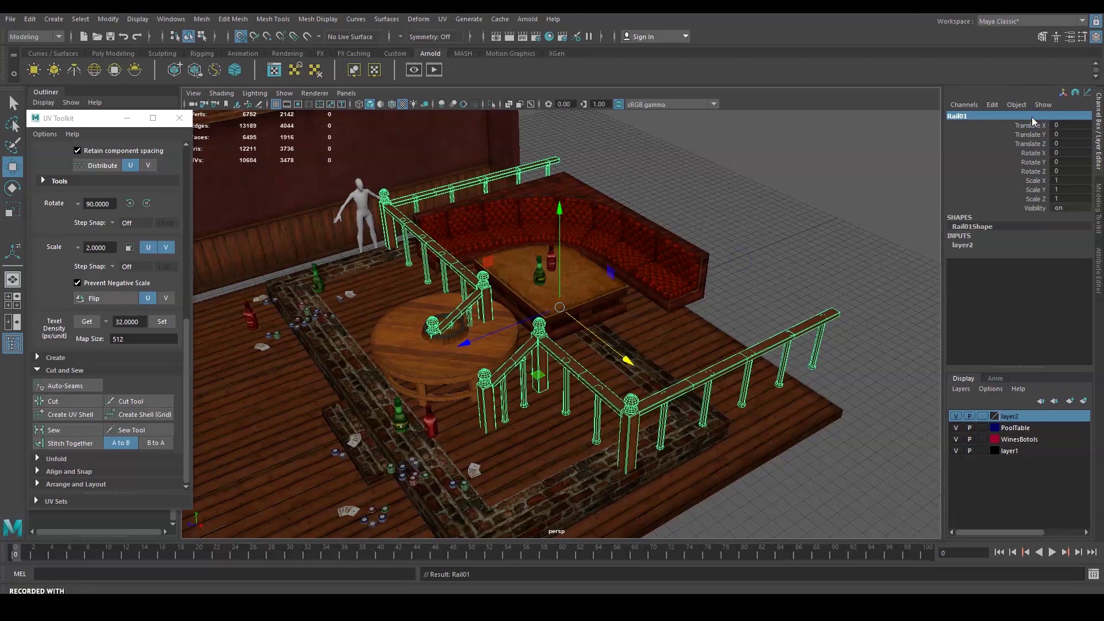
Isolate the railing and move it to the center of the grid
alt+drag(629, 222, 636, 243)
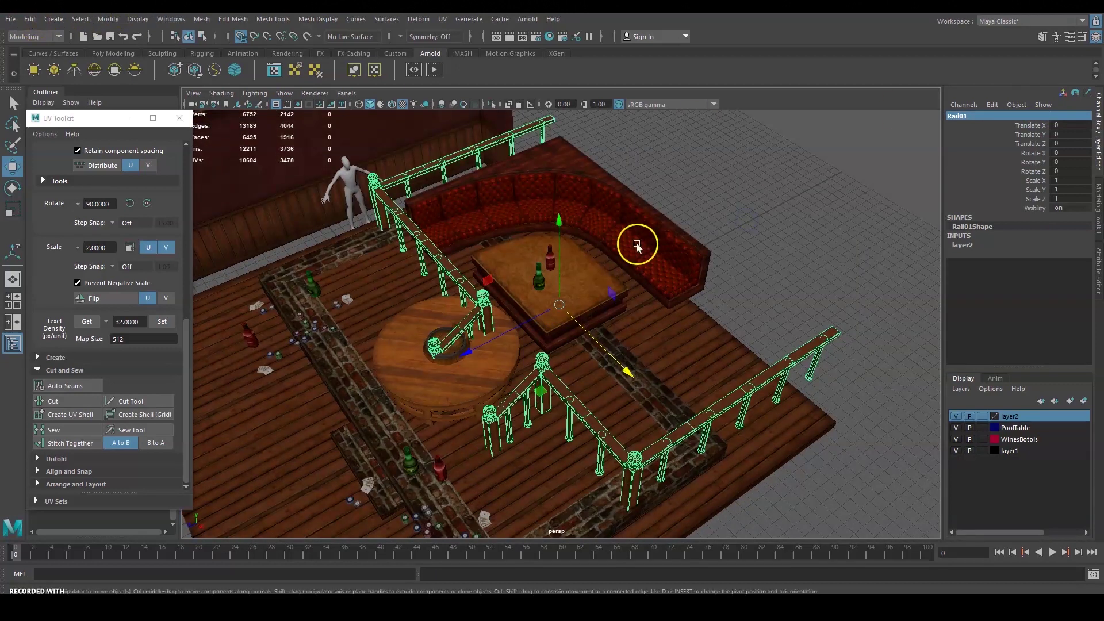
key(ctrl+1)
drag(560, 304, 458, 381)
alt+middle_drag(579, 347, 600, 292)
alt+drag(600, 293, 633, 229)
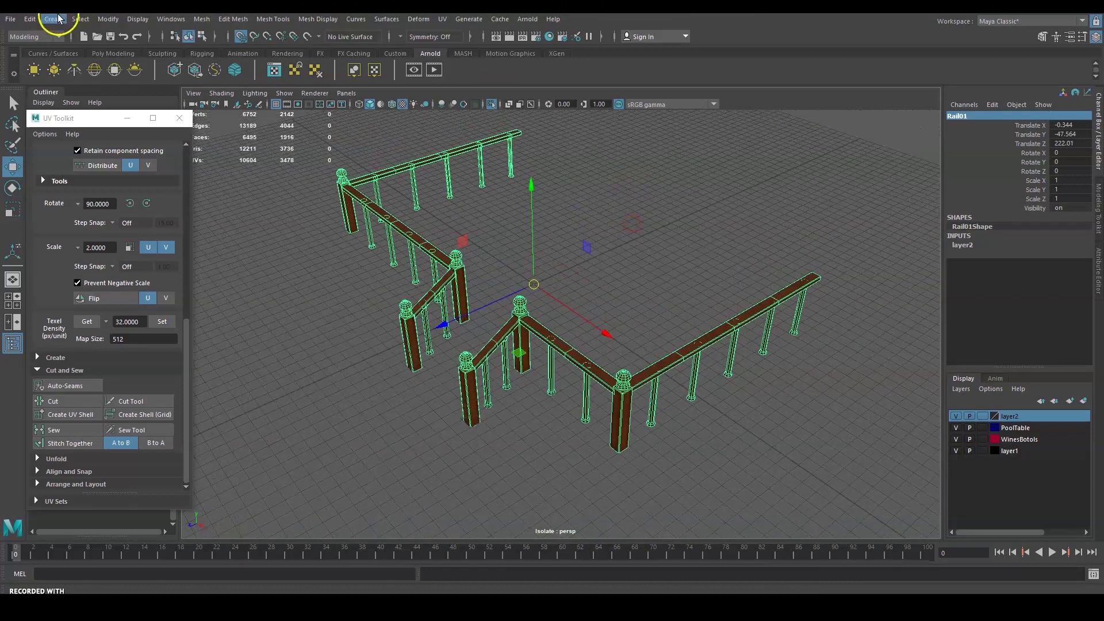
Export the selected railing as an FBX file named Rail01
click(55, 19)
click(11, 19)
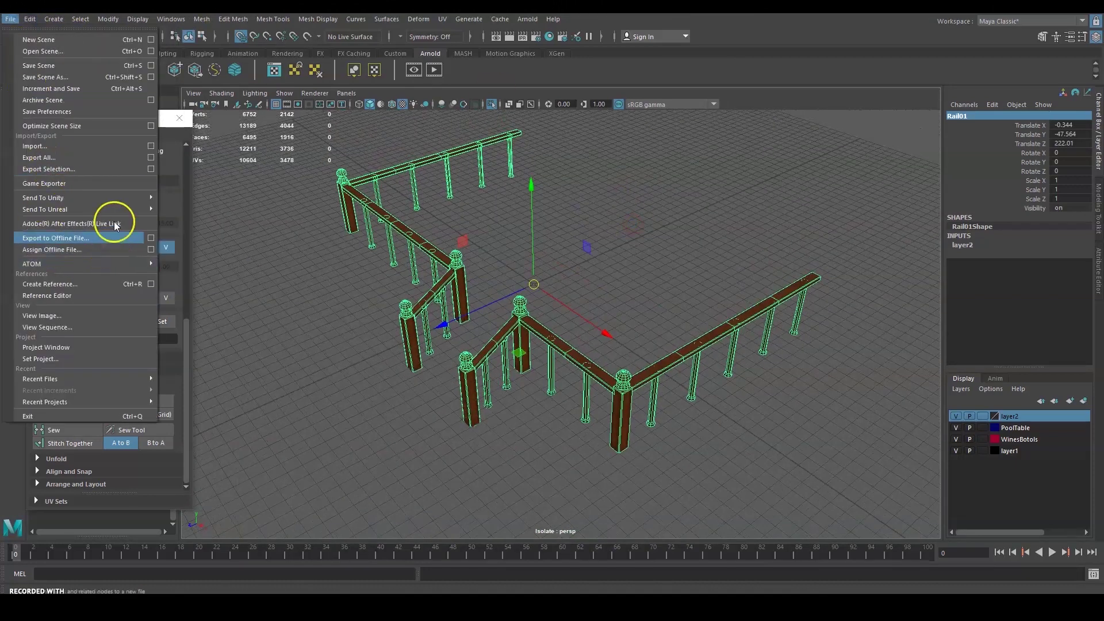
click(120, 165)
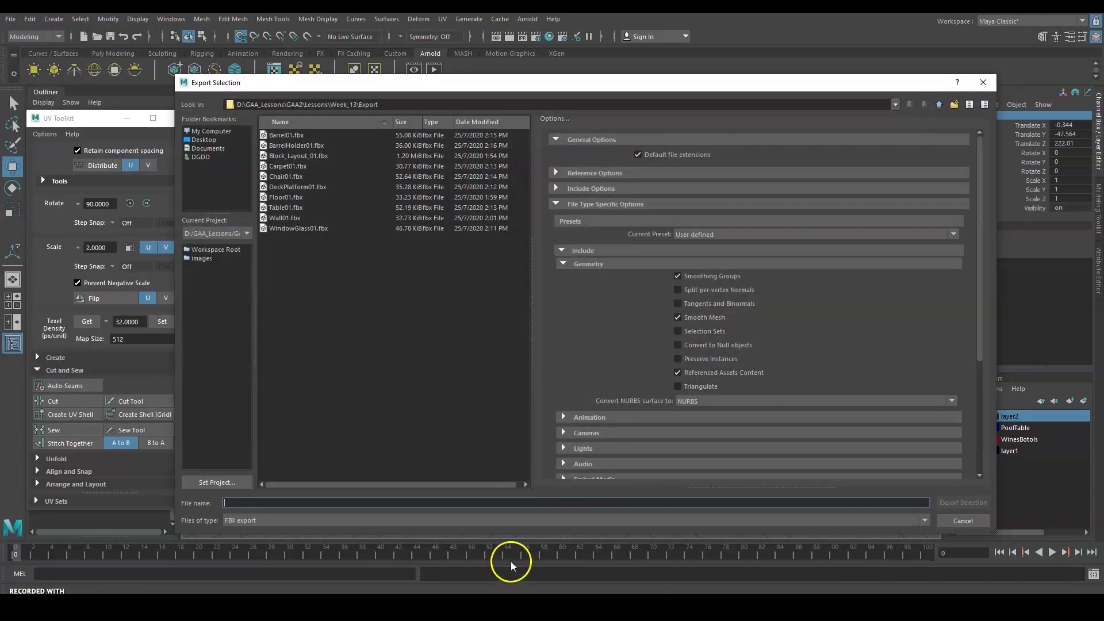
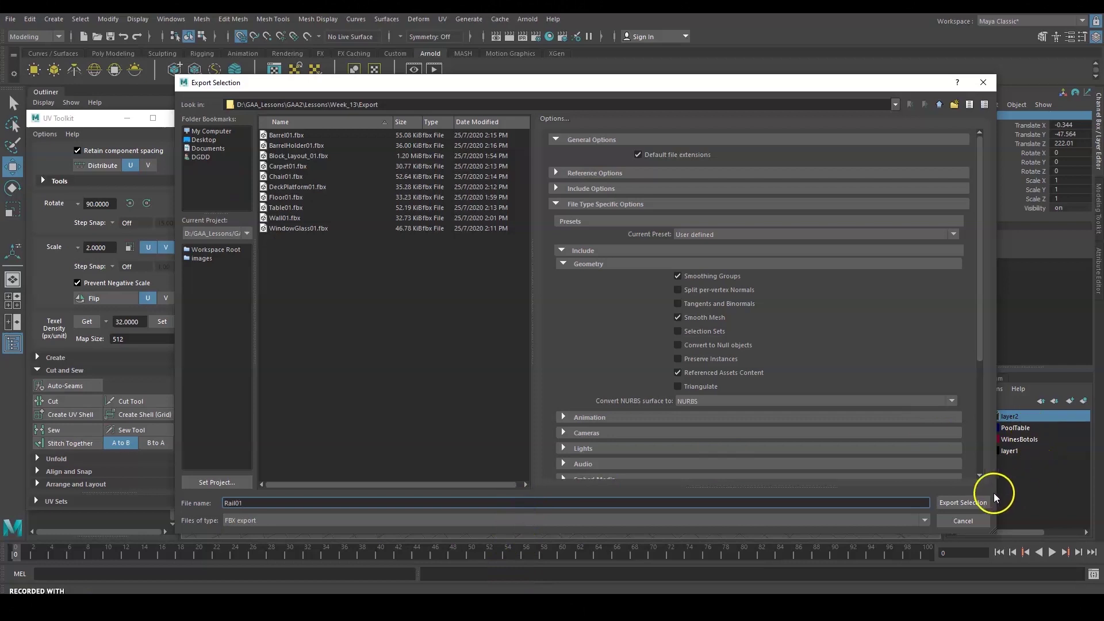
Bring the full scene back into view, select the red corner sofa and rename it Sofa01
alt+drag(700, 287, 723, 287)
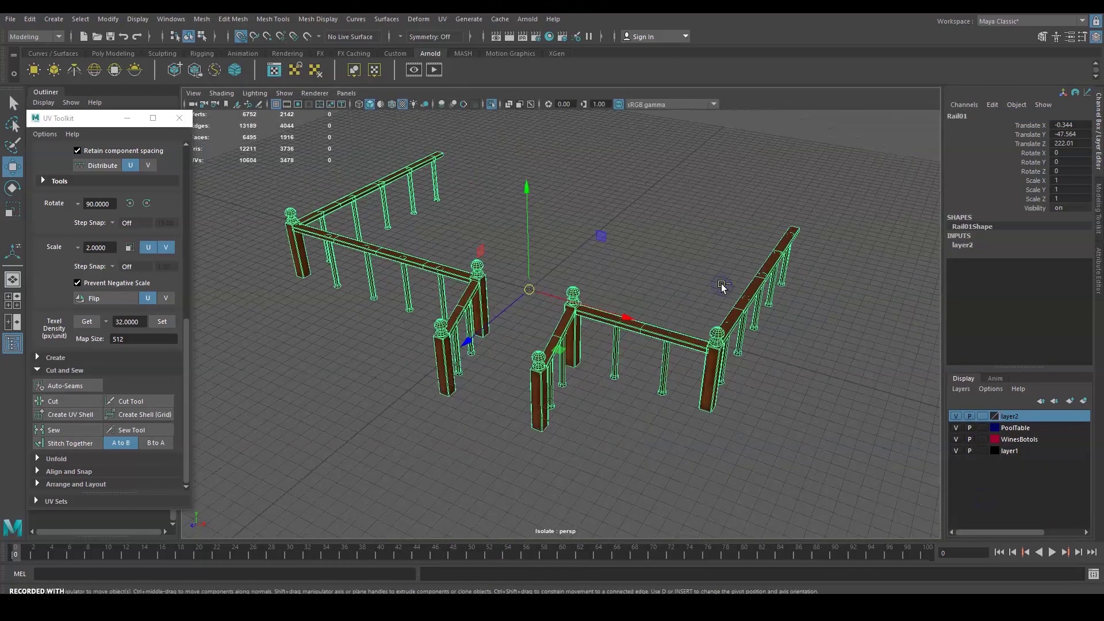
key(ctrl+1)
click(844, 151)
mouse_move(712, 228)
alt+mouse_down()
mouse_move(724, 279)
mouse_move(680, 279)
mouse_move(703, 237)
alt+mouse_up()
scroll(680, 280, down, 5)
click(645, 207)
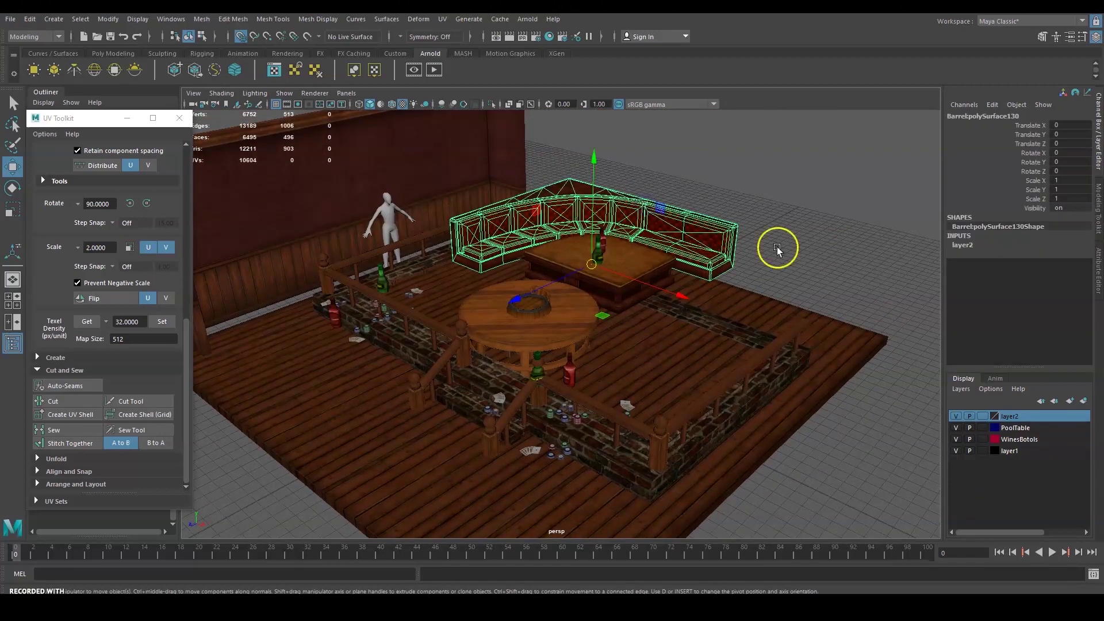
double_click(1022, 117)
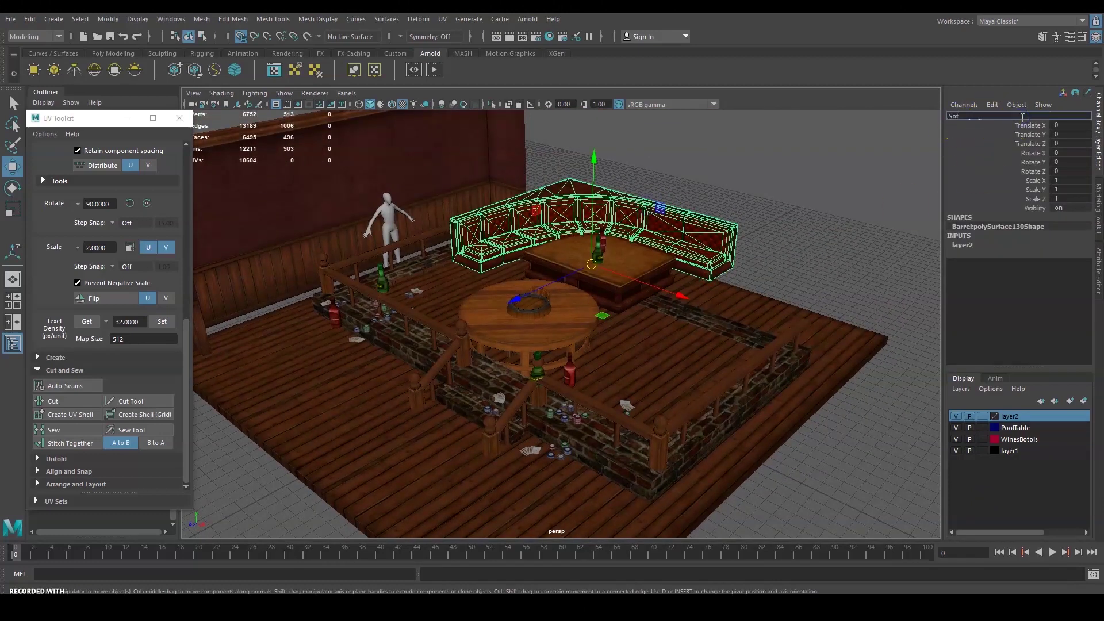
key(Return)
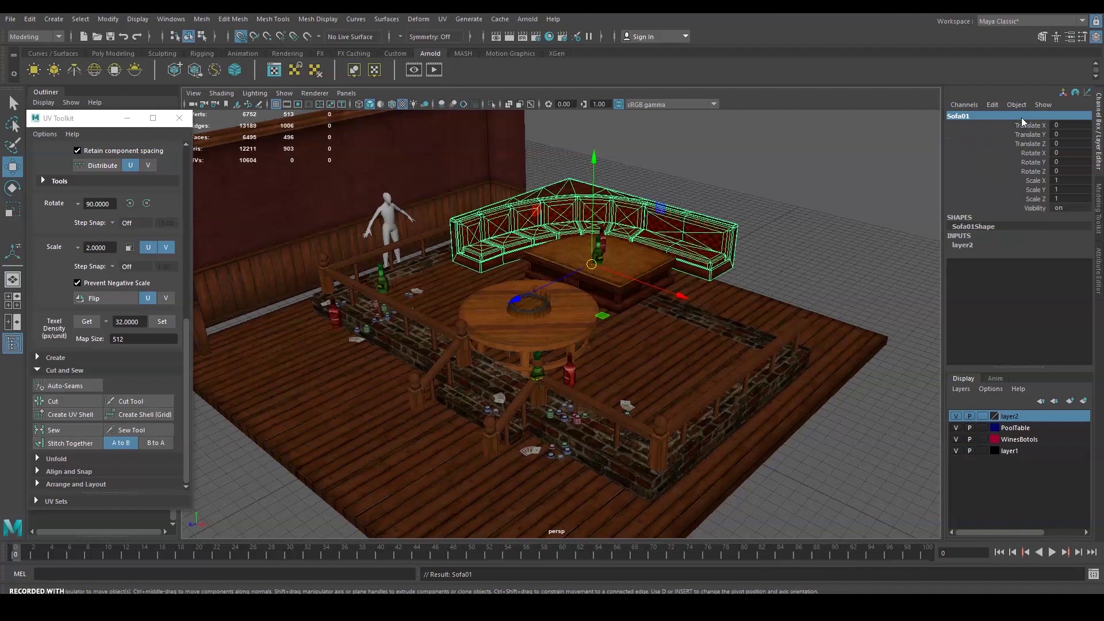
Frame the selected sofa in an enlarged top view
key(space)
key(space)
scroll(489, 189, down, 5)
alt+middle_drag(641, 167, 633, 282)
key(ctrl+1)
scroll(584, 260, up, 2)
alt+middle_drag(604, 248, 757, 336)
key(space)
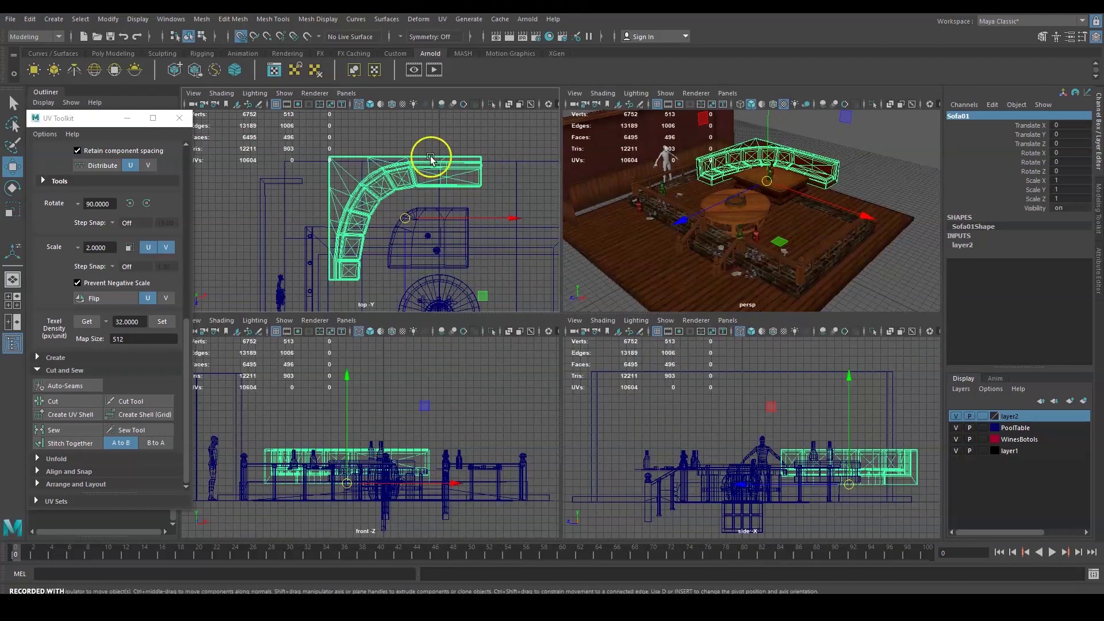
key(space)
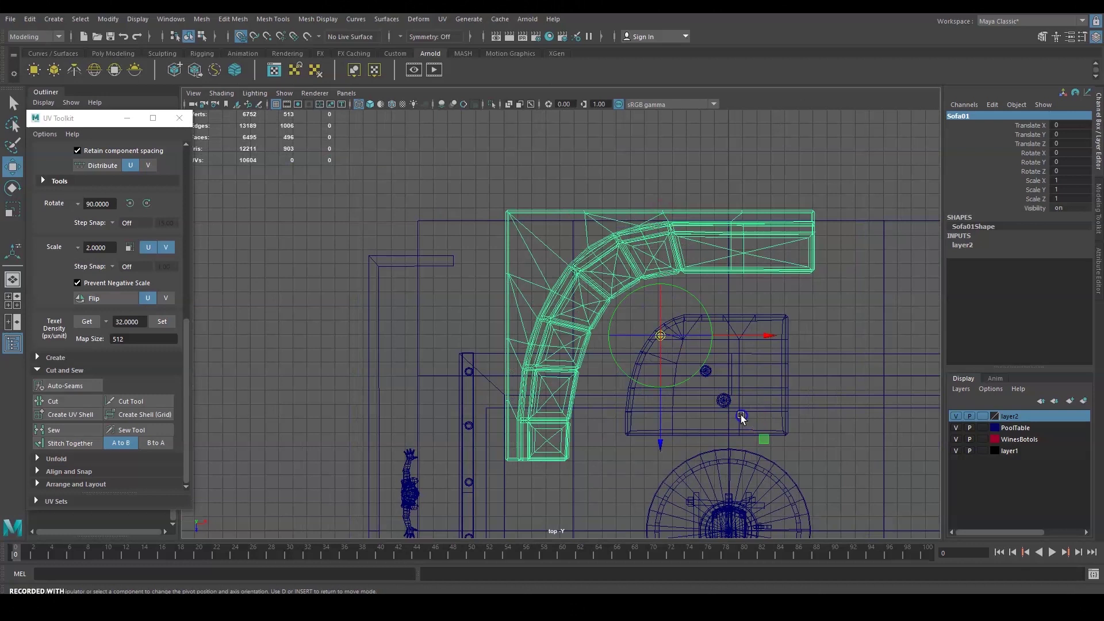
drag(740, 415, 771, 420)
key(ctrl+z)
key(d)
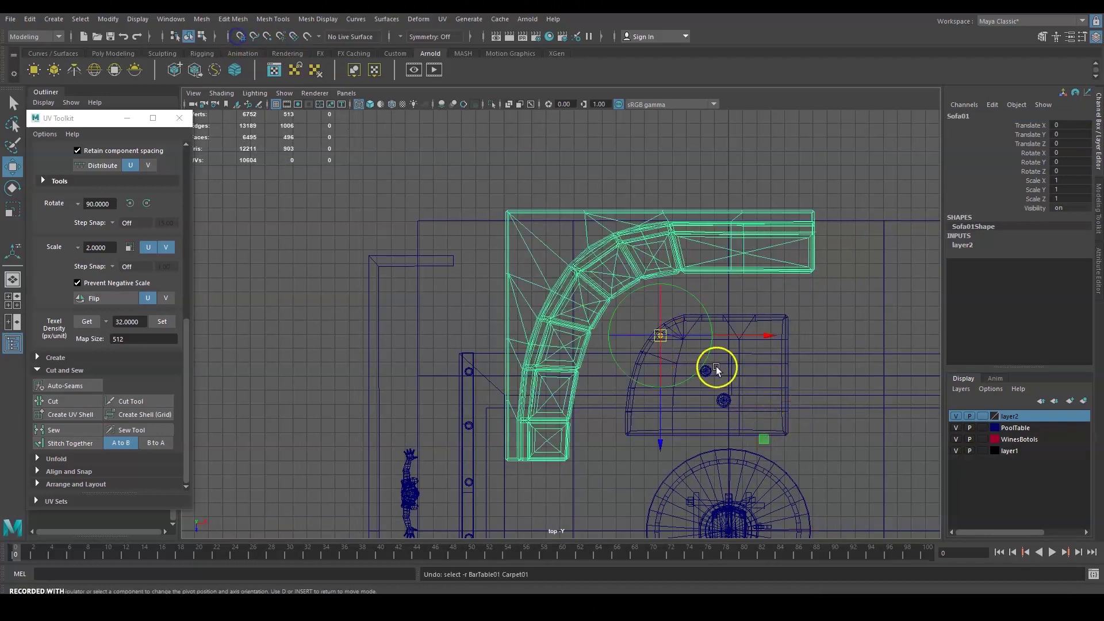
middle_drag(737, 412, 703, 376)
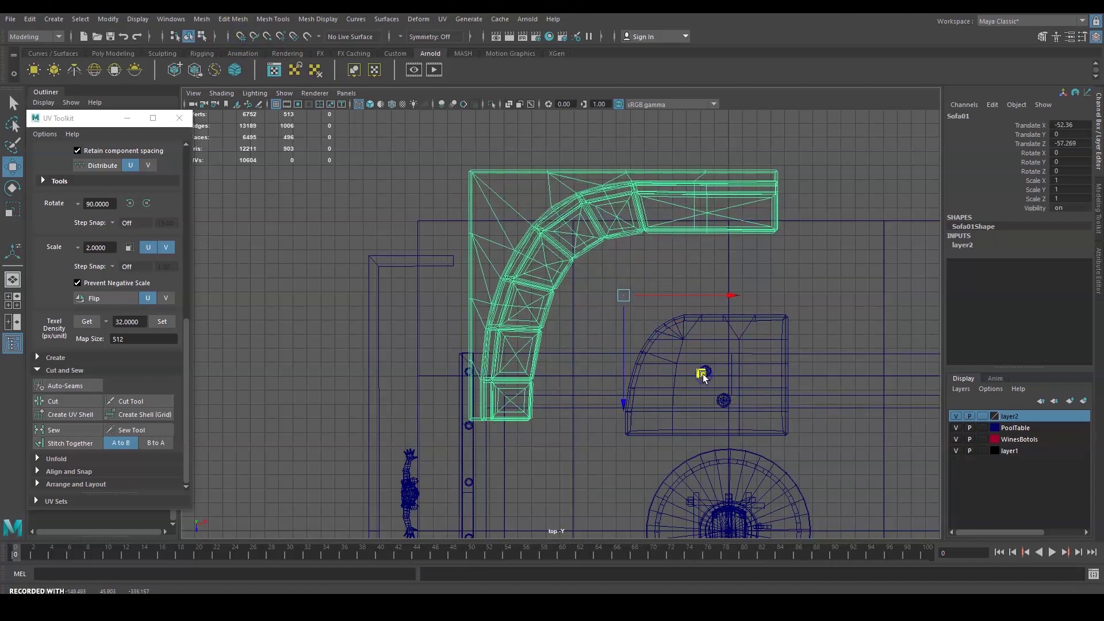
key(ctrl+z)
Move the sofa's pivot to its outer back corner and check it at the base in the perspective view
key(Insert)
middle_drag(764, 439, 613, 314)
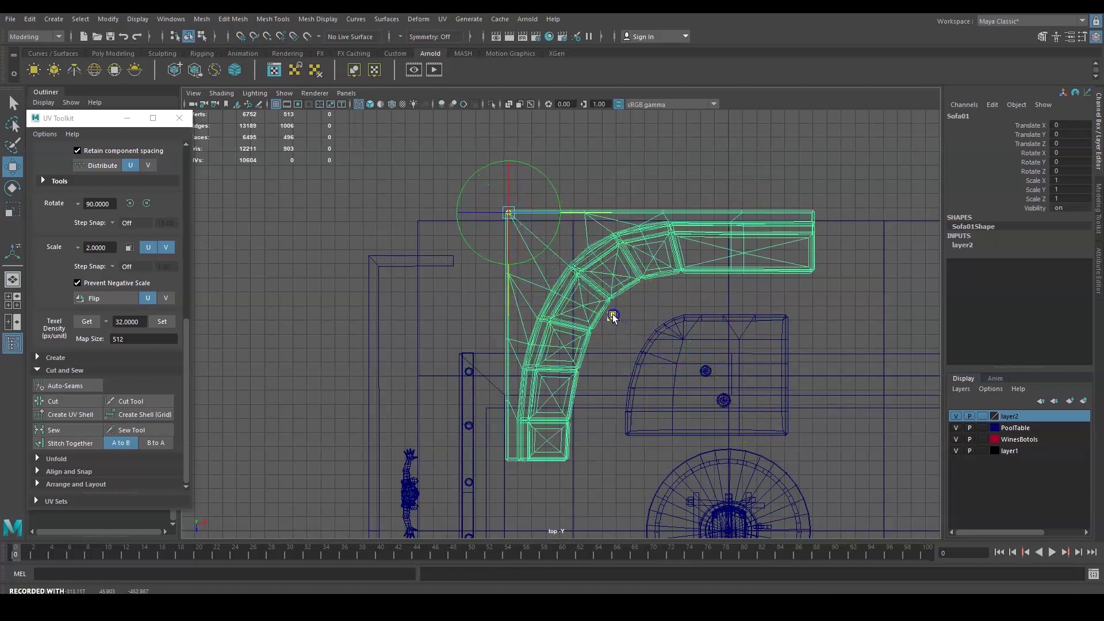
key(space)
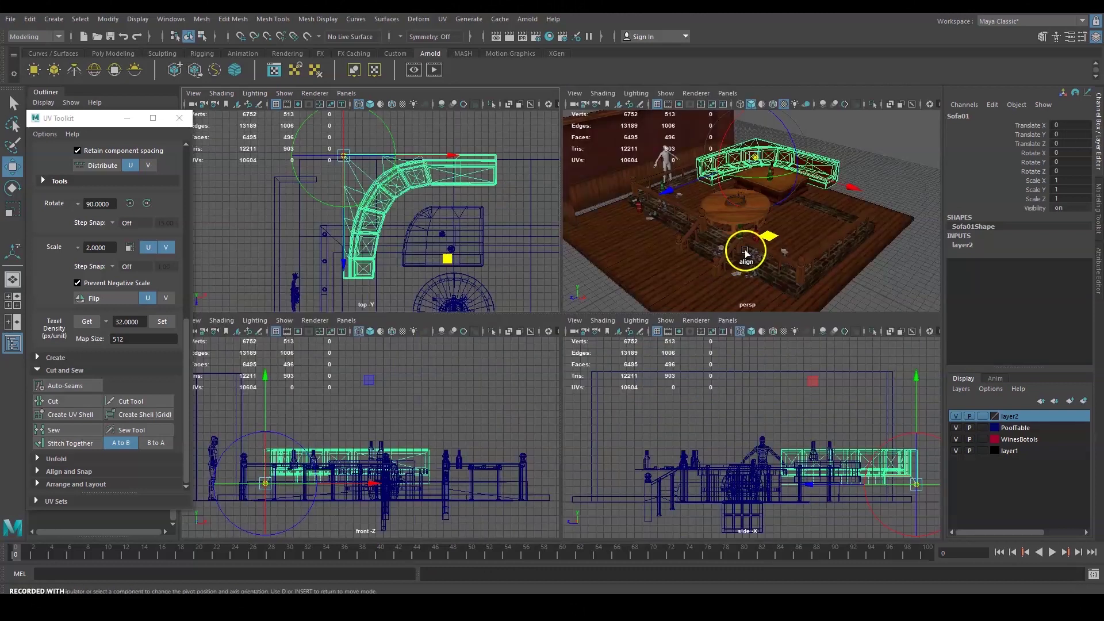
key(space)
alt+drag(788, 308, 539, 303)
scroll(590, 297, up, 5)
key(d)
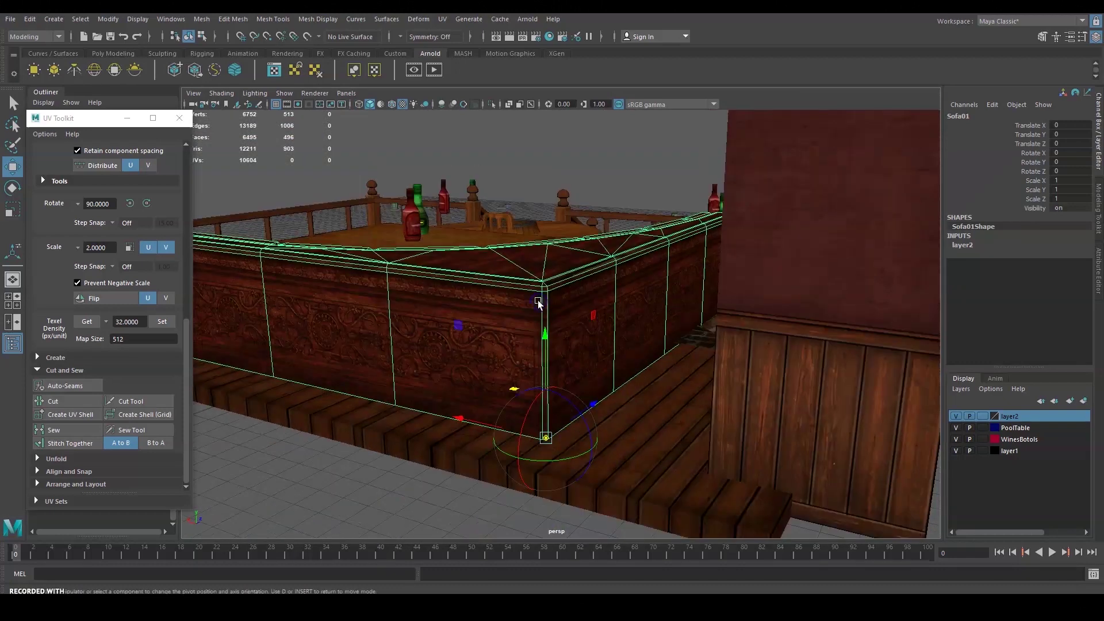
scroll(538, 303, up, 5)
alt+middle_drag(539, 304, 633, 399)
Move the sofa's pivot along Z onto its outer back corner at the base, working in an enlarged side view
key(space)
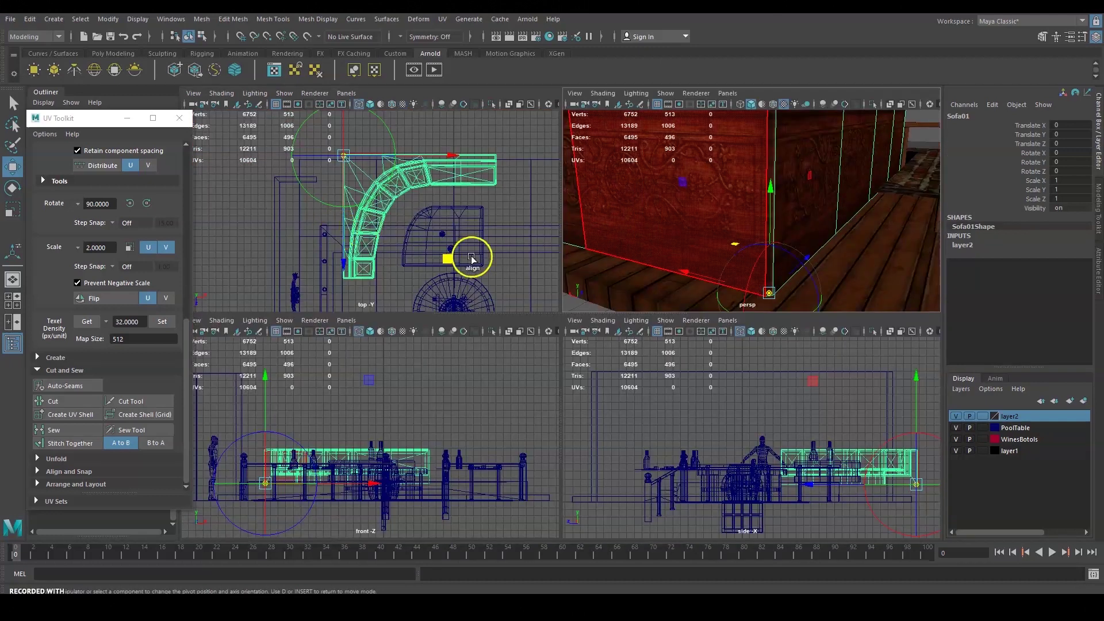
key(space)
scroll(813, 382, up, 5)
scroll(570, 257, up, 4)
alt+middle_drag(569, 258, 577, 454)
scroll(578, 453, up, 2)
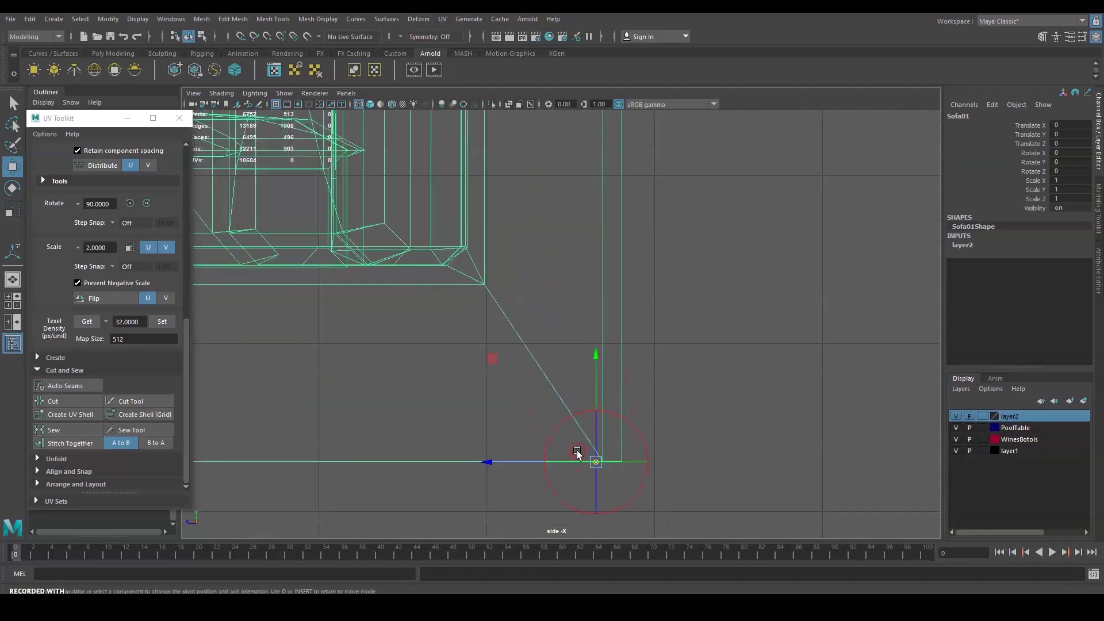
scroll(577, 450, up, 1)
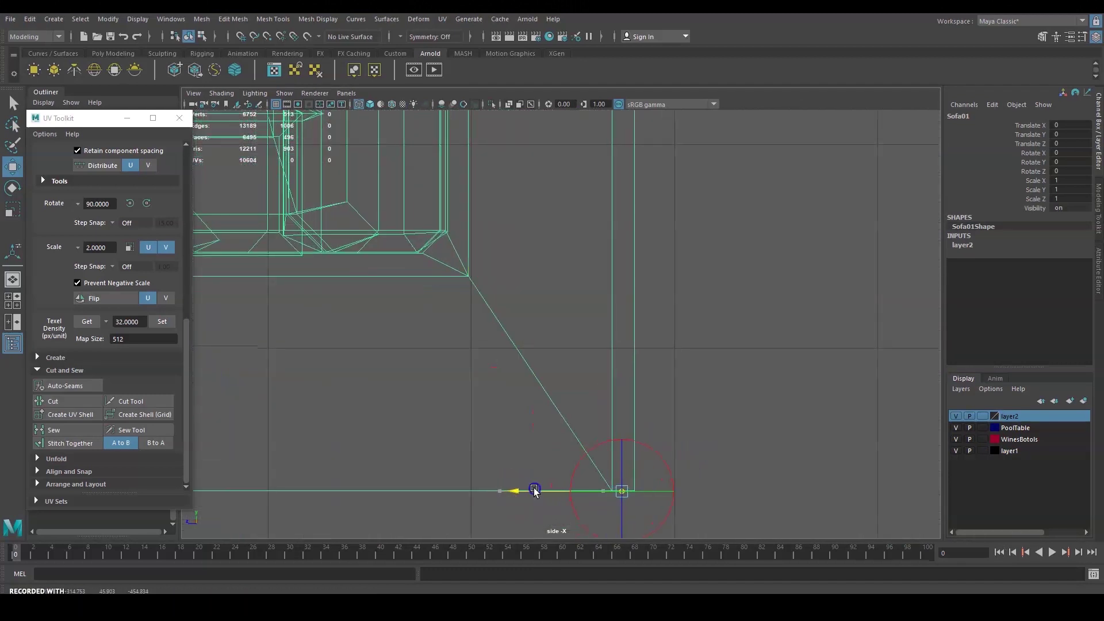
key(space)
key(space)
key(space)
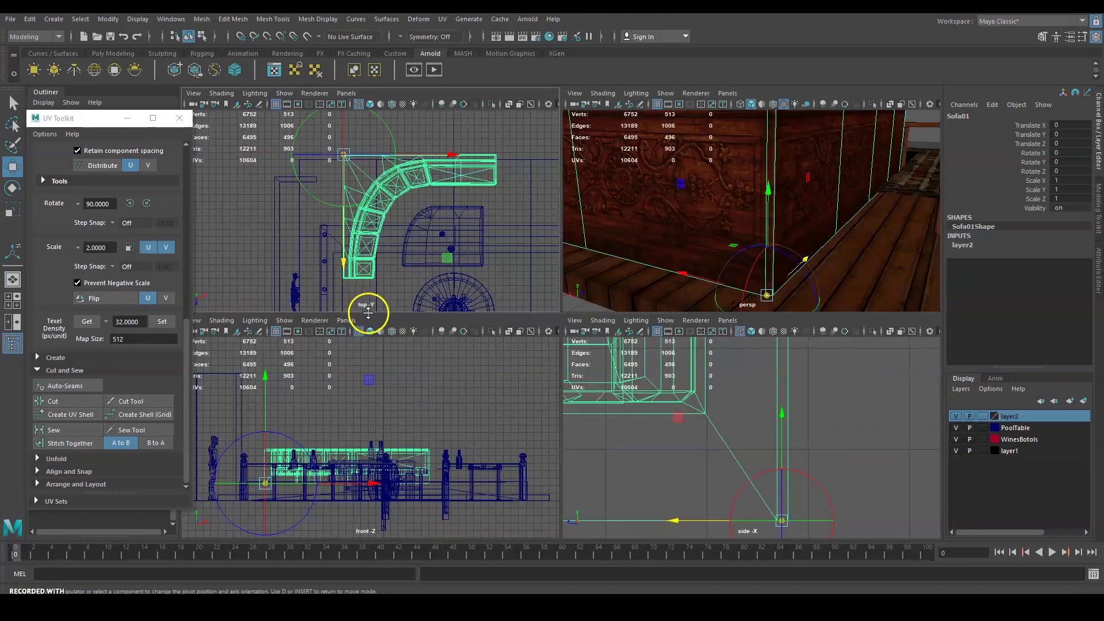
Adjust the sofa's pivot along X in an enlarged front view so it lines up with the bottom outer corner
key(space)
scroll(647, 237, up, 3)
scroll(648, 237, up, 8)
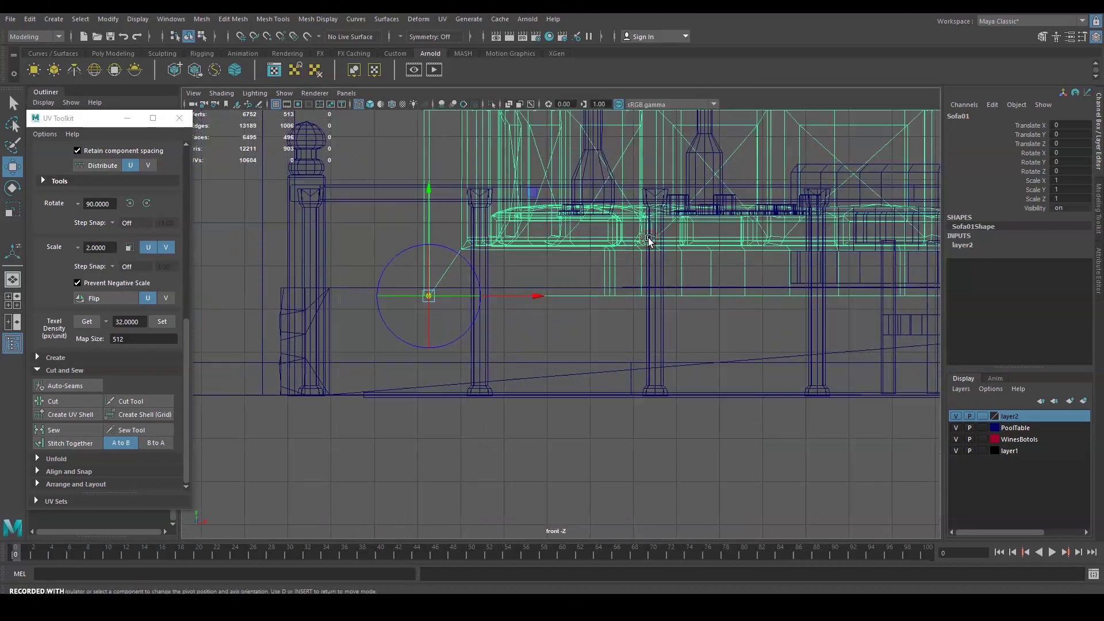
alt+middle_drag(908, 278, 1031, 293)
drag(653, 311, 648, 311)
key(d)
key(space)
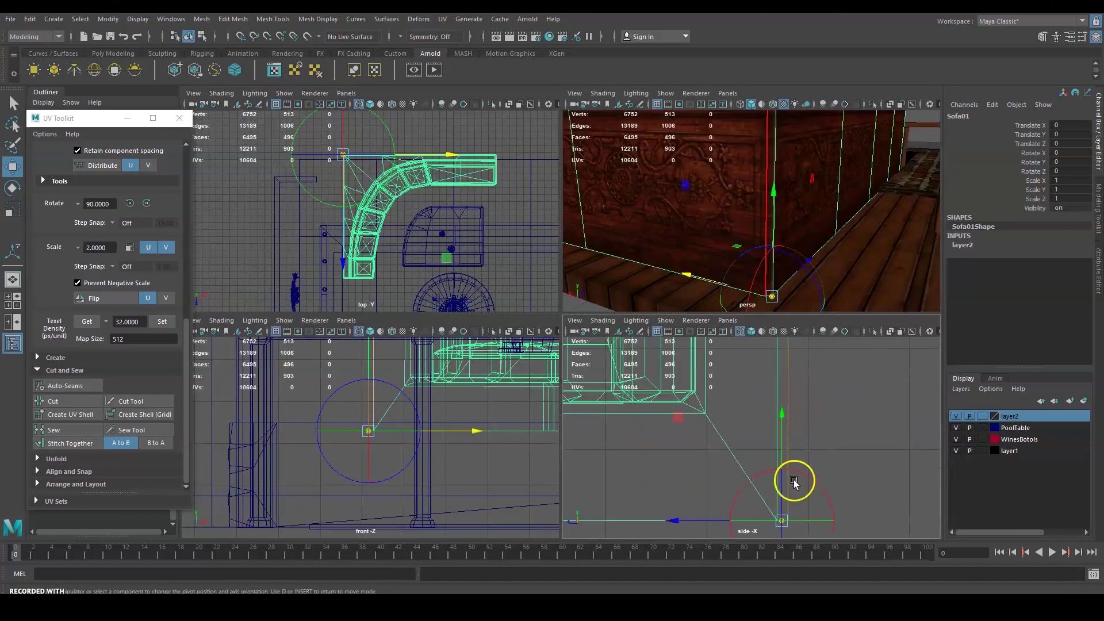
Nudge the sofa's pivot slightly further along Z in the side view and finish editing the pivot
click(693, 526)
drag(698, 521, 701, 522)
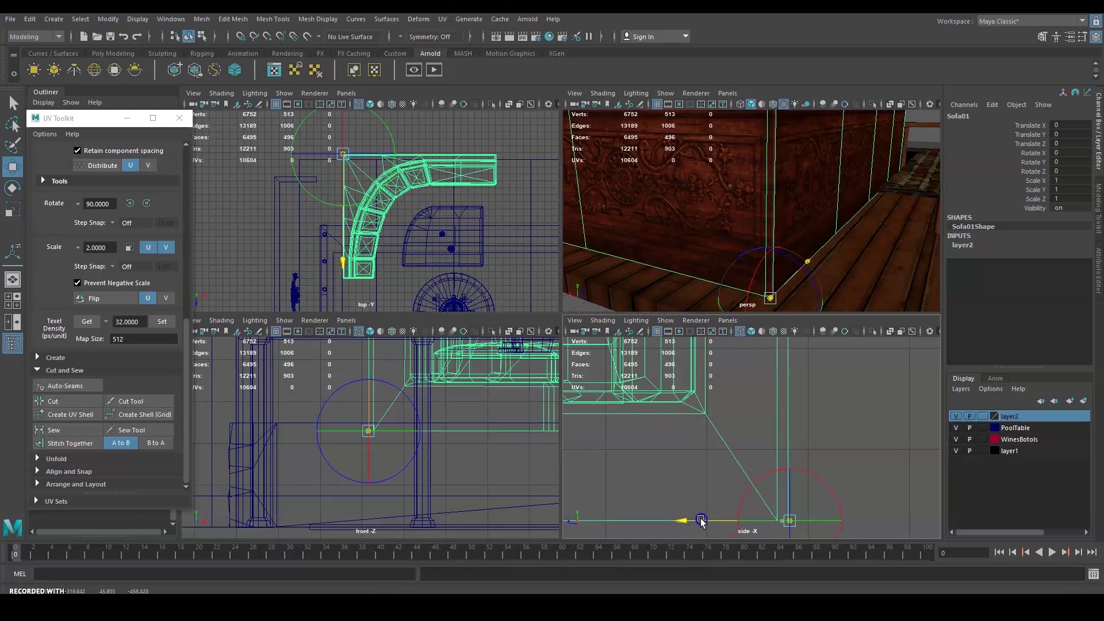
key(space)
key(space)
scroll(700, 228, down, 10)
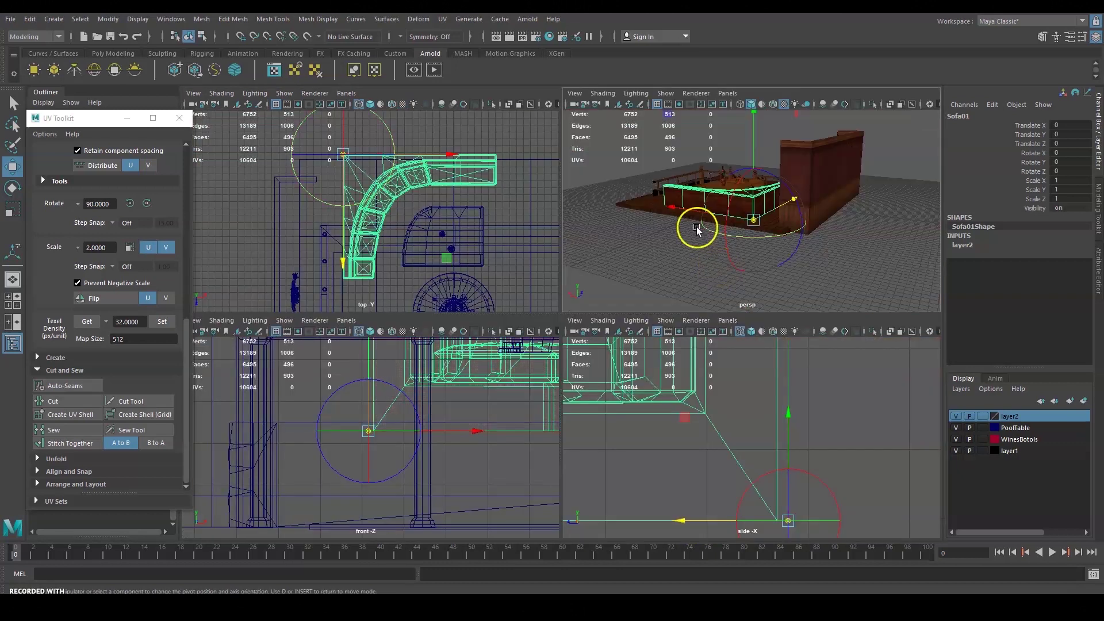
key(space)
key(space)
key(d)
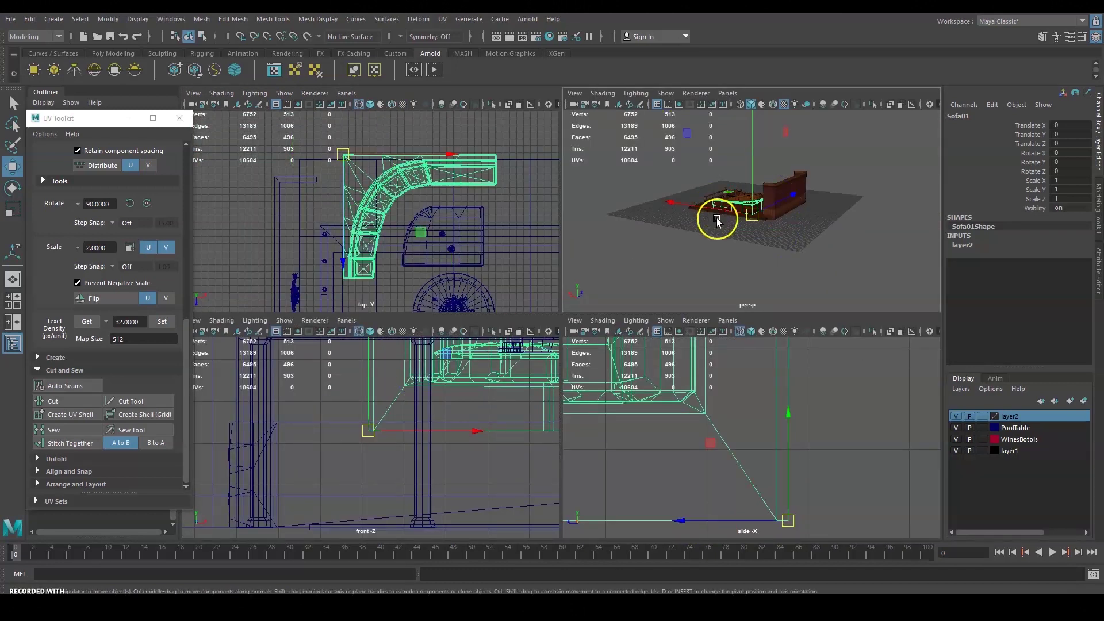
Isolate the selected sofa in an enlarged perspective view and frame it
alt+drag(711, 222, 749, 275)
key(space)
alt+drag(671, 345, 781, 345)
key(ctrl+1)
key(f)
alt+drag(738, 291, 749, 286)
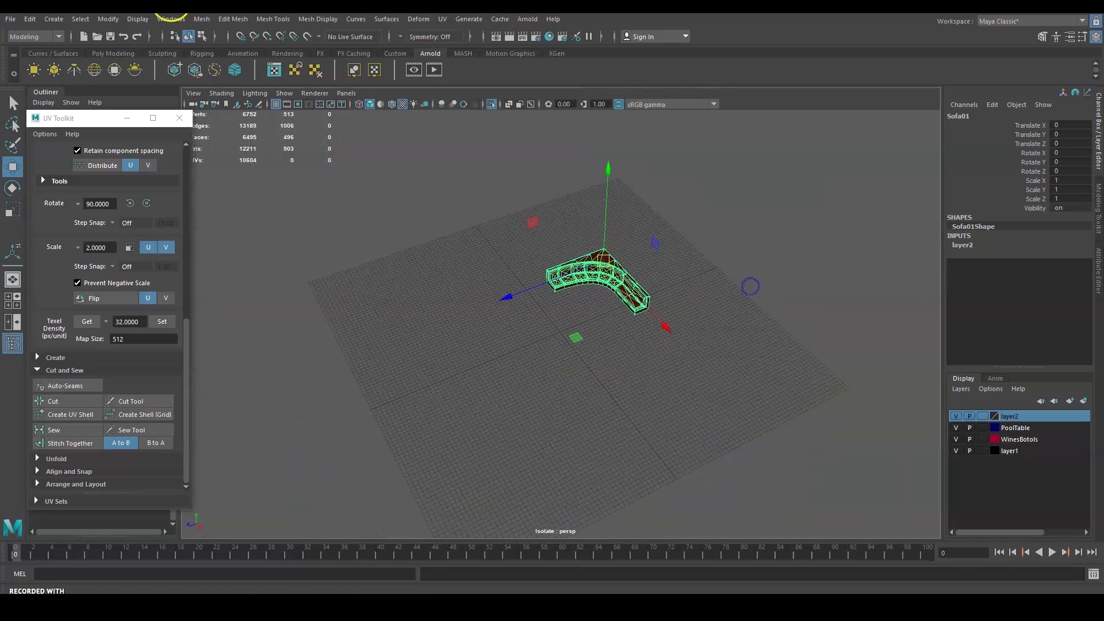
With grid snapping on, move the sofa so its outer back corner sits at the grid origin
alt+drag(606, 208, 539, 229)
scroll(640, 324, up, 3)
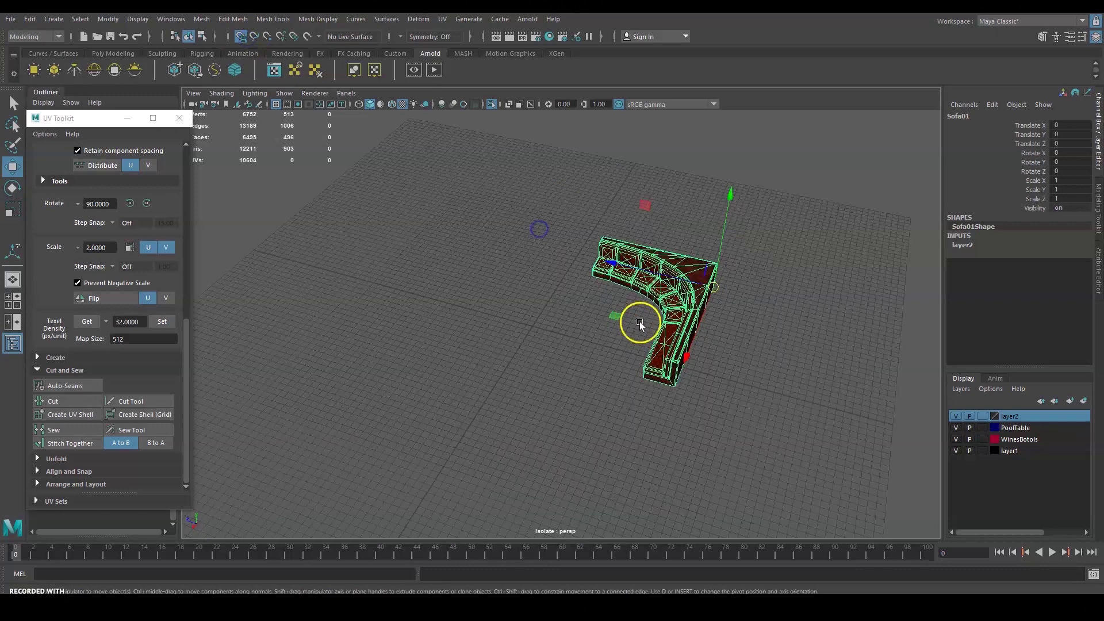
key(d)
middle_drag(615, 320, 530, 325)
alt+drag(605, 329, 281, 293)
scroll(547, 279, up, 5)
alt+drag(546, 279, 408, 344)
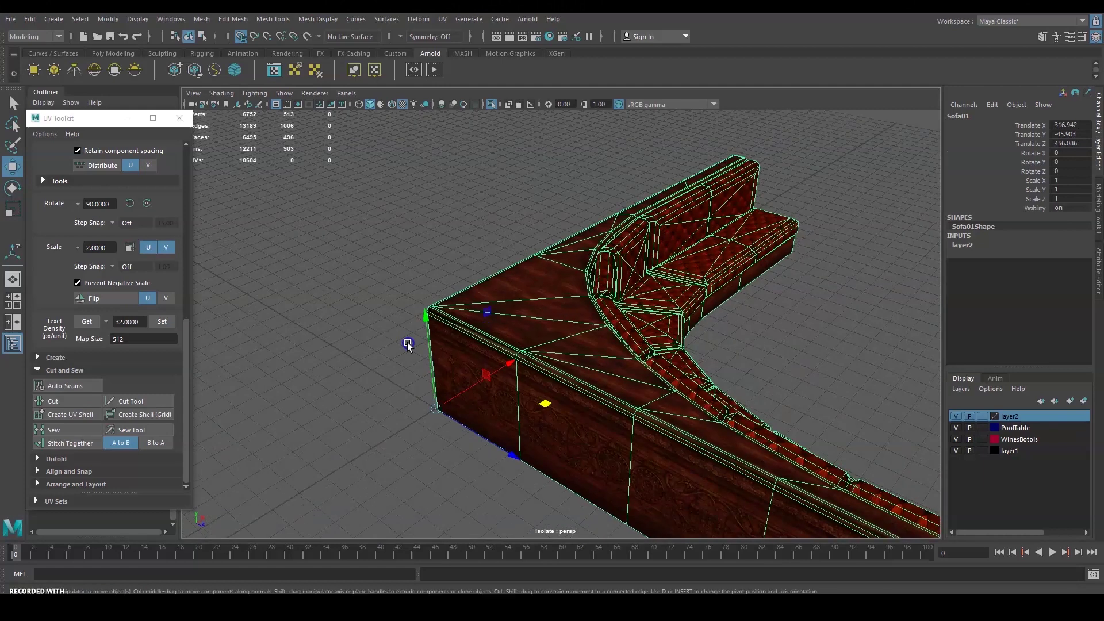
Export the selected sofa as an FBX file named Sofa01
click(10, 19)
mouse_move(67, 199)
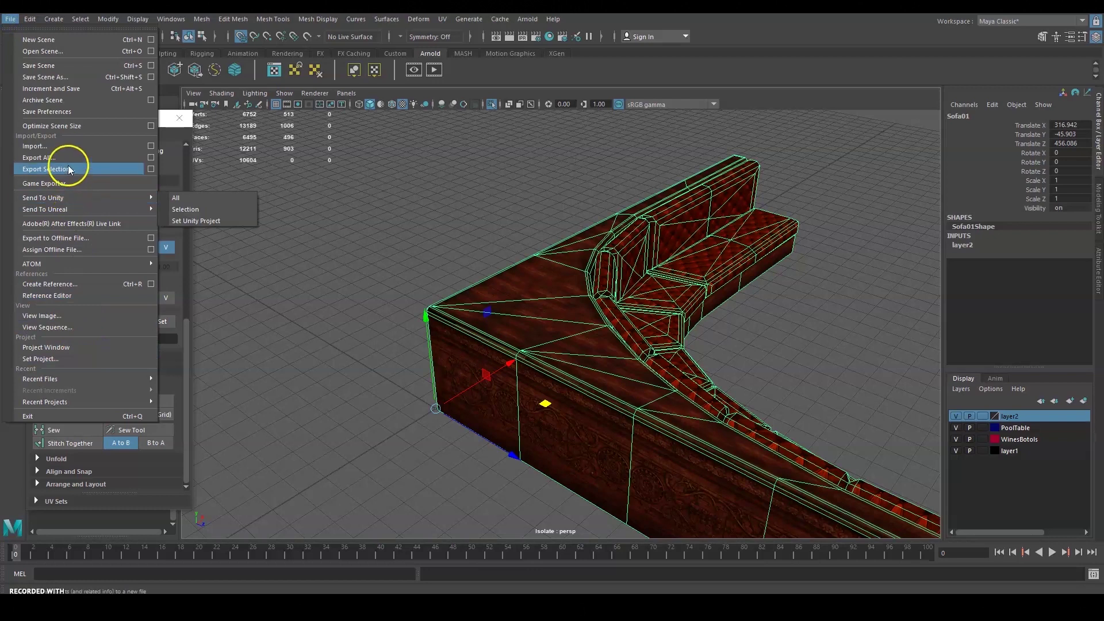
click(63, 168)
text(Sofa01)
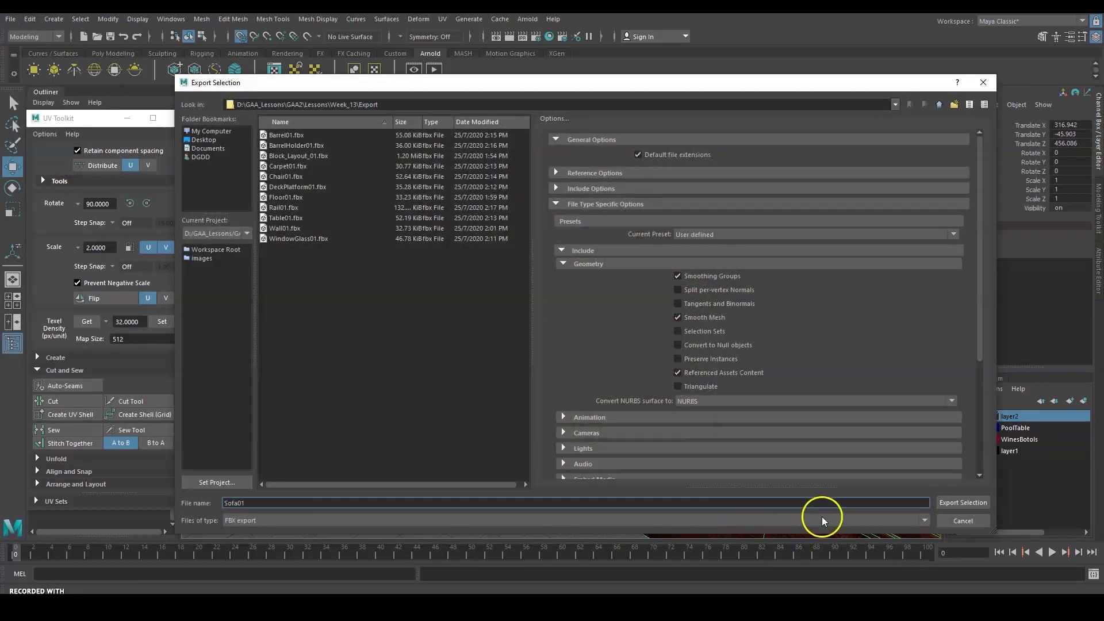
click(937, 503)
scroll(526, 226, down, 5)
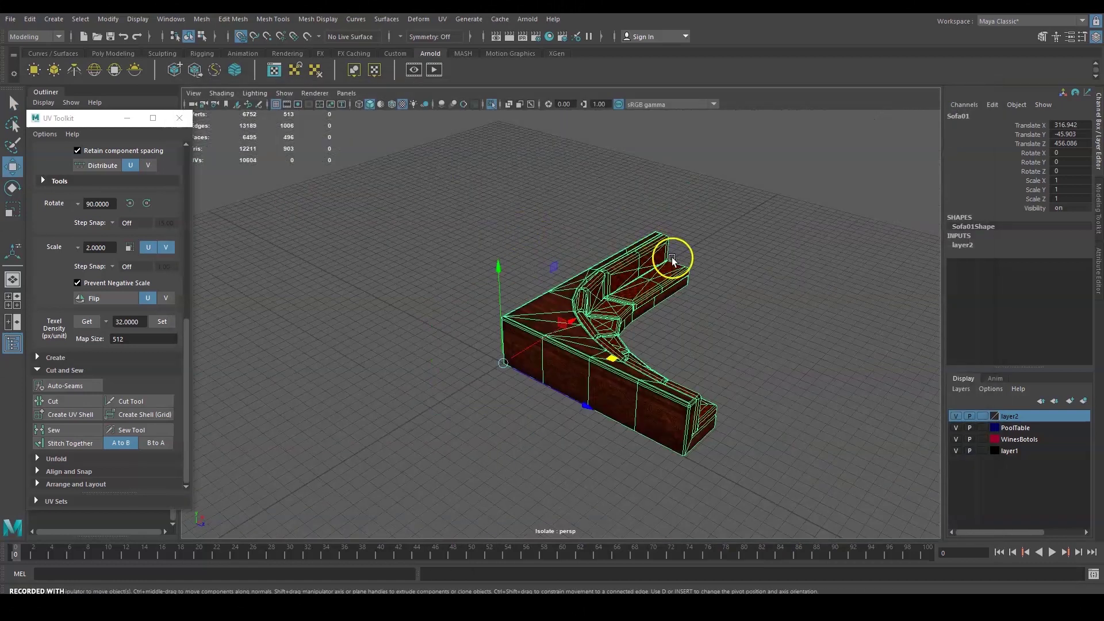
Bring back the full scene, then isolate the round-ended bar table and snap it to the grid origin
click(717, 278)
key(ctrl+1)
alt+drag(472, 308, 686, 331)
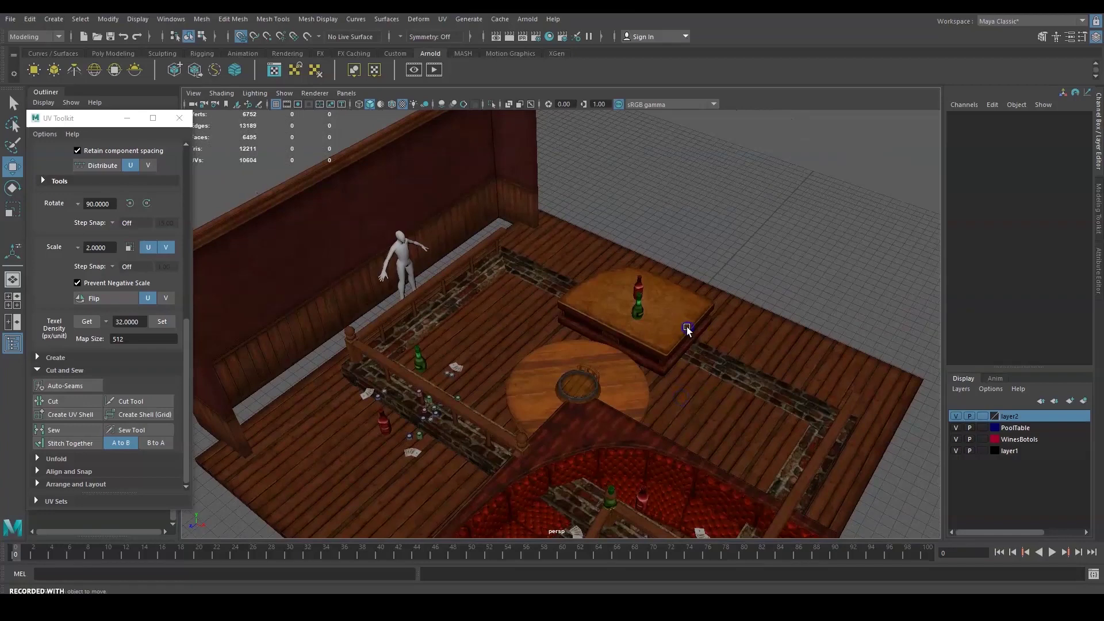
click(686, 331)
alt+drag(744, 399, 824, 121)
key(f)
alt+drag(844, 291, 768, 343)
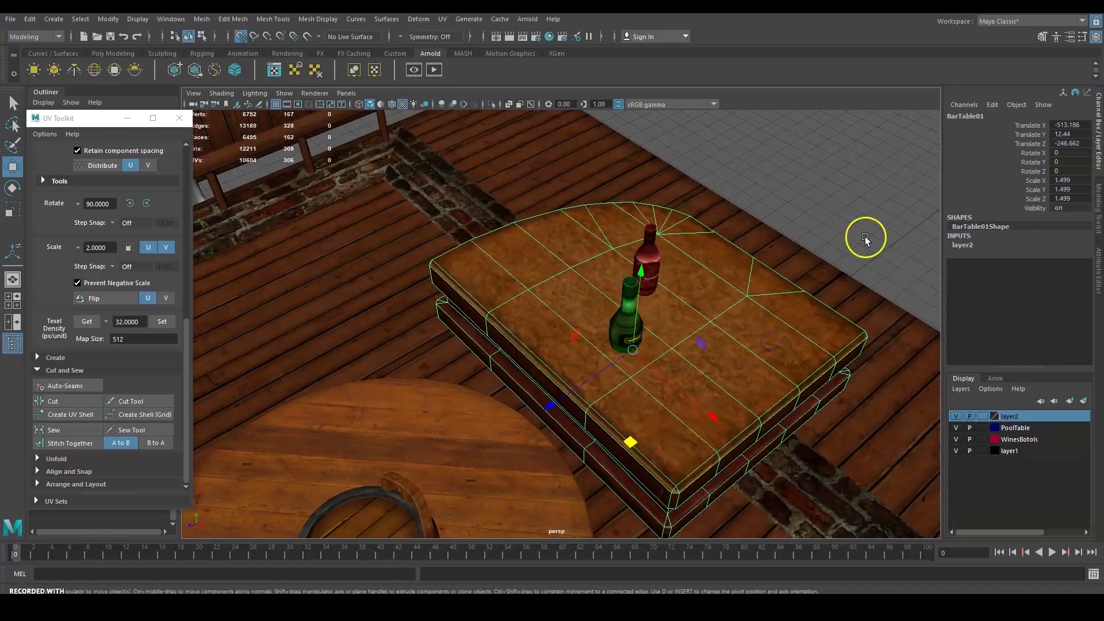
alt+drag(682, 354, 739, 339)
key(ctrl+1)
drag(555, 336, 718, 328)
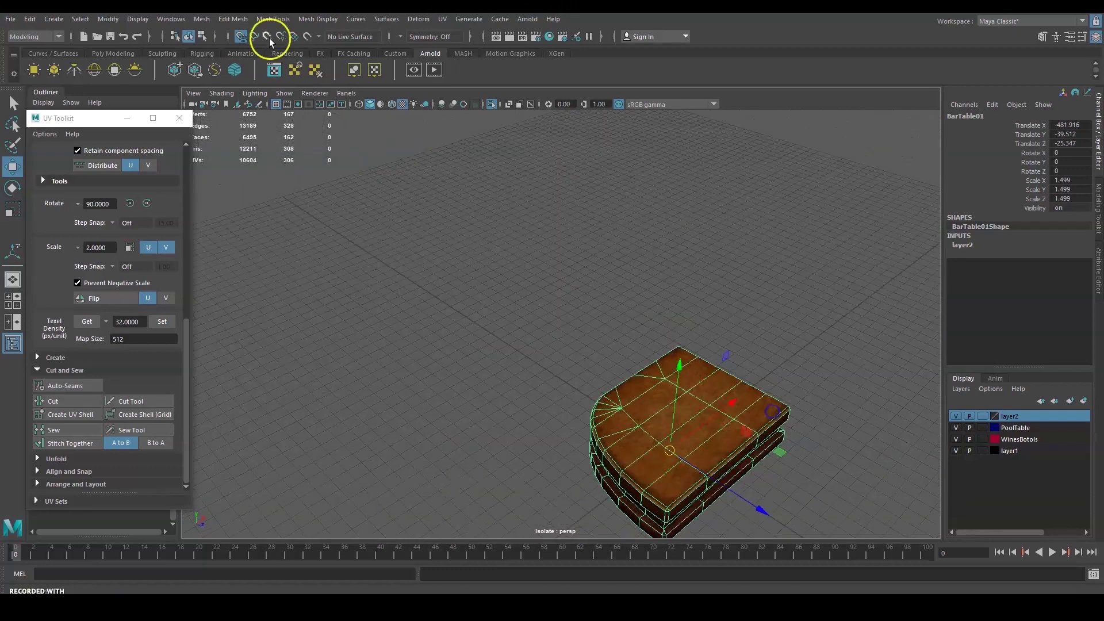
Export the selected bar table as an FBX file and deselect it
click(10, 19)
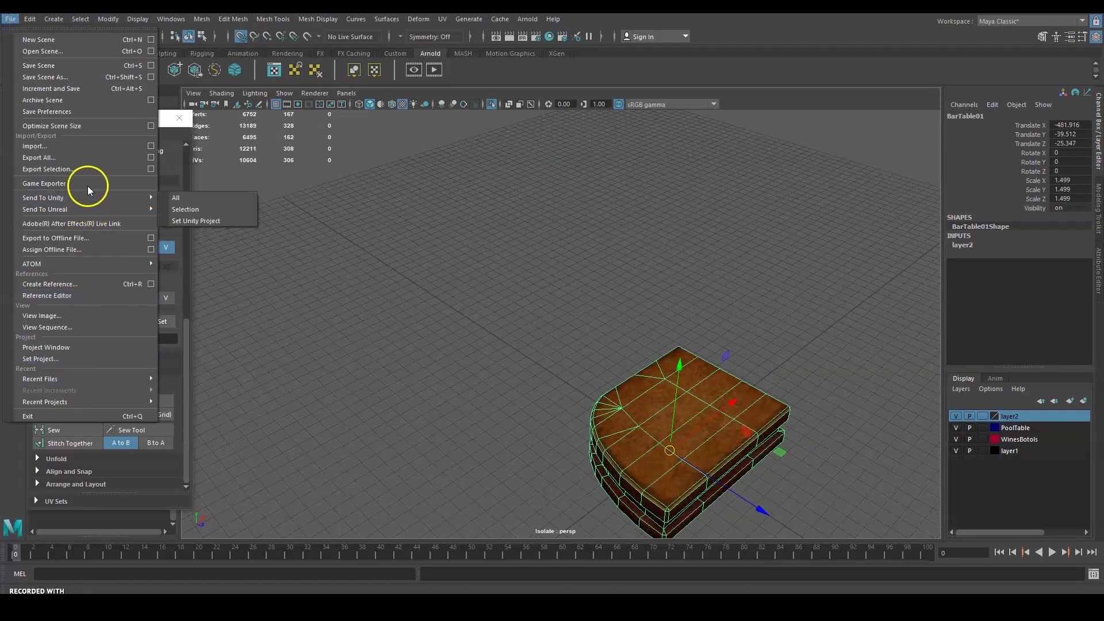
click(86, 184)
click(959, 503)
click(733, 282)
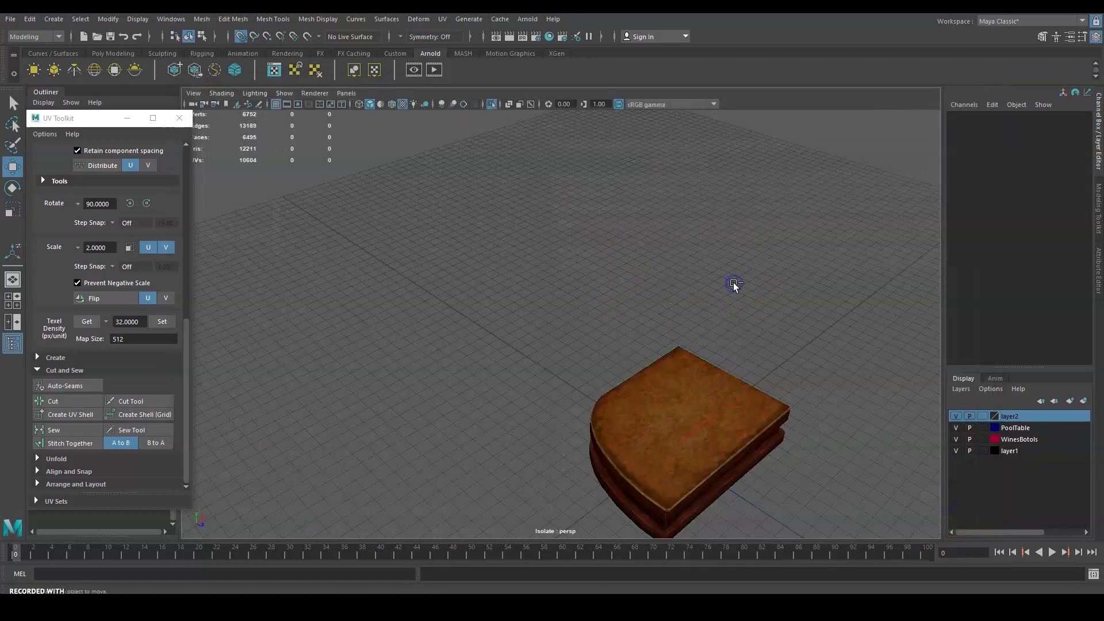
Bring back the full scene and select the playing cards beside the brick ledge near the red sofa
key(ctrl+1)
alt+drag(726, 279, 695, 343)
alt+right_drag(696, 343, 825, 300)
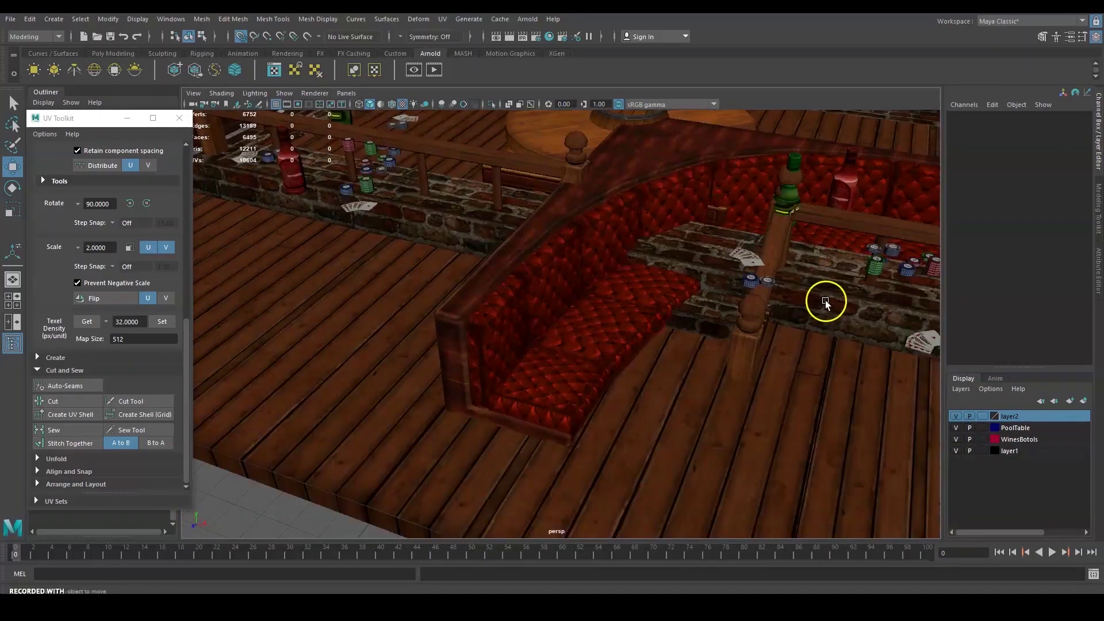
alt+middle_drag(826, 300, 685, 358)
click(651, 408)
alt+drag(713, 369, 726, 316)
alt+right_drag(727, 315, 725, 391)
alt+middle_drag(725, 391, 655, 253)
key(q)
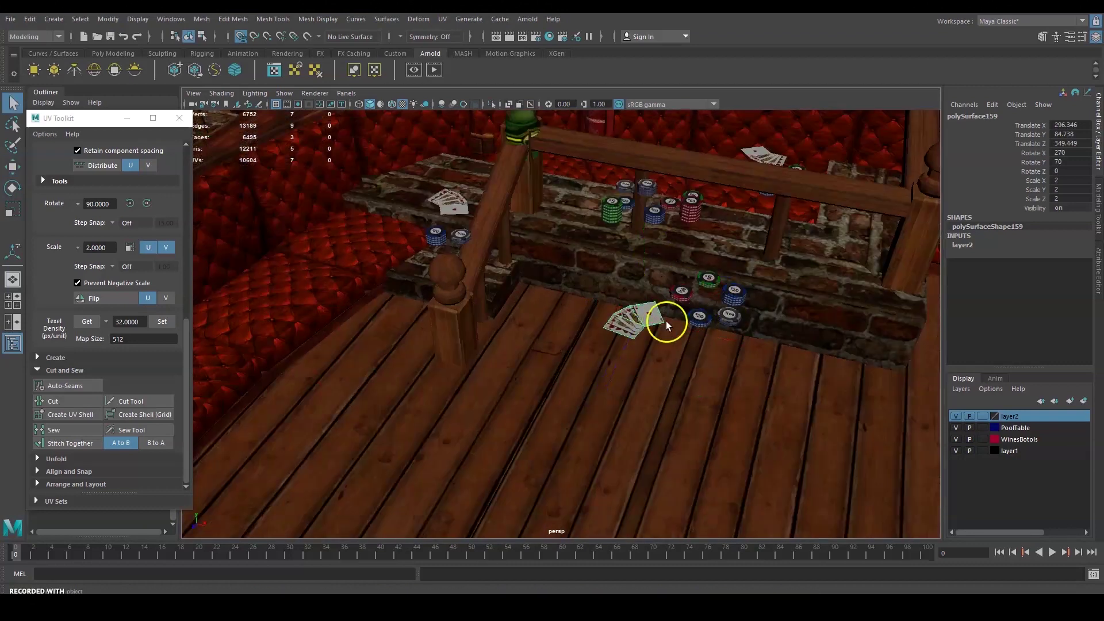
Add the poker chips beside the selected cards and the ones near the short railing's end post to the selection
shift+click(699, 318)
shift+click(736, 292)
shift+click(731, 314)
shift+click(438, 235)
shift+click(460, 238)
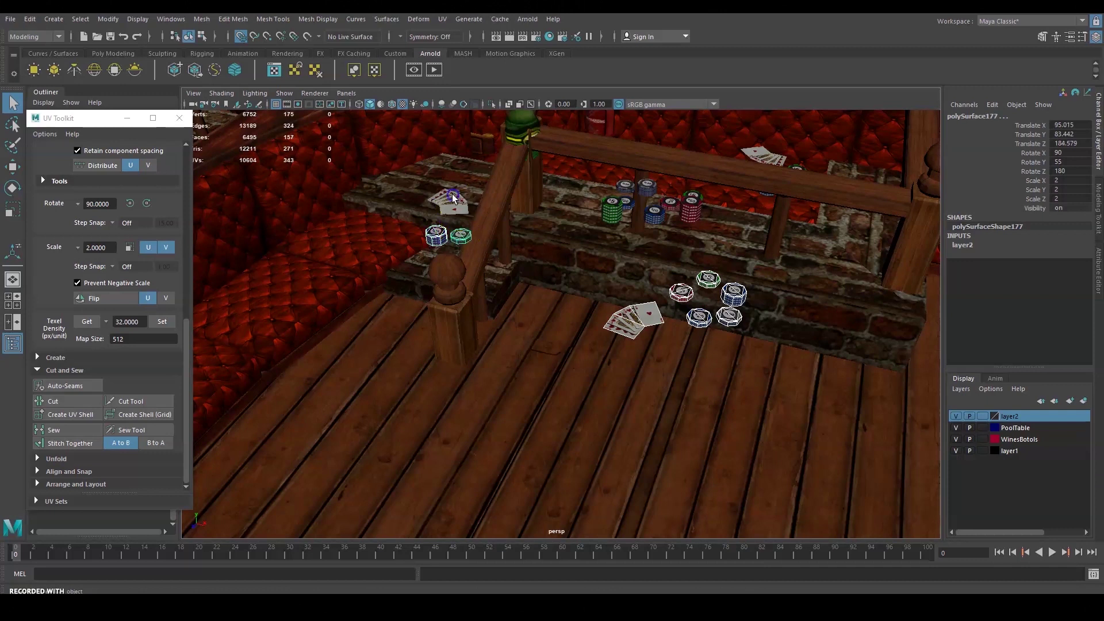
Extend the selection with the cluster of green, blue and red chip stacks behind the railing
shift+click(607, 210)
shift+click(621, 189)
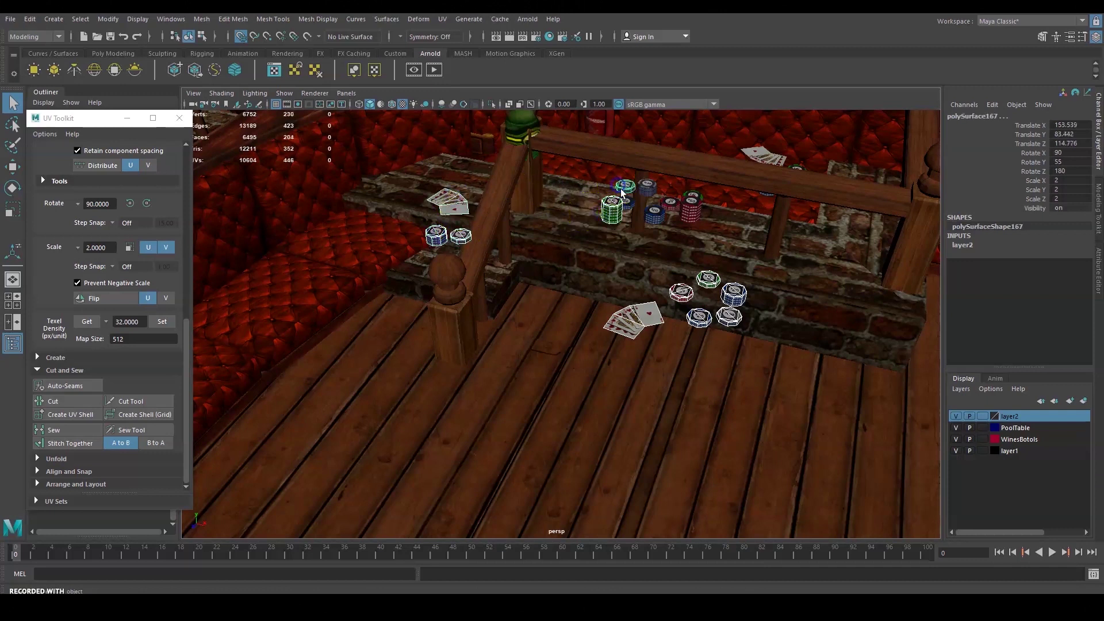
shift+click(655, 220)
shift+click(651, 186)
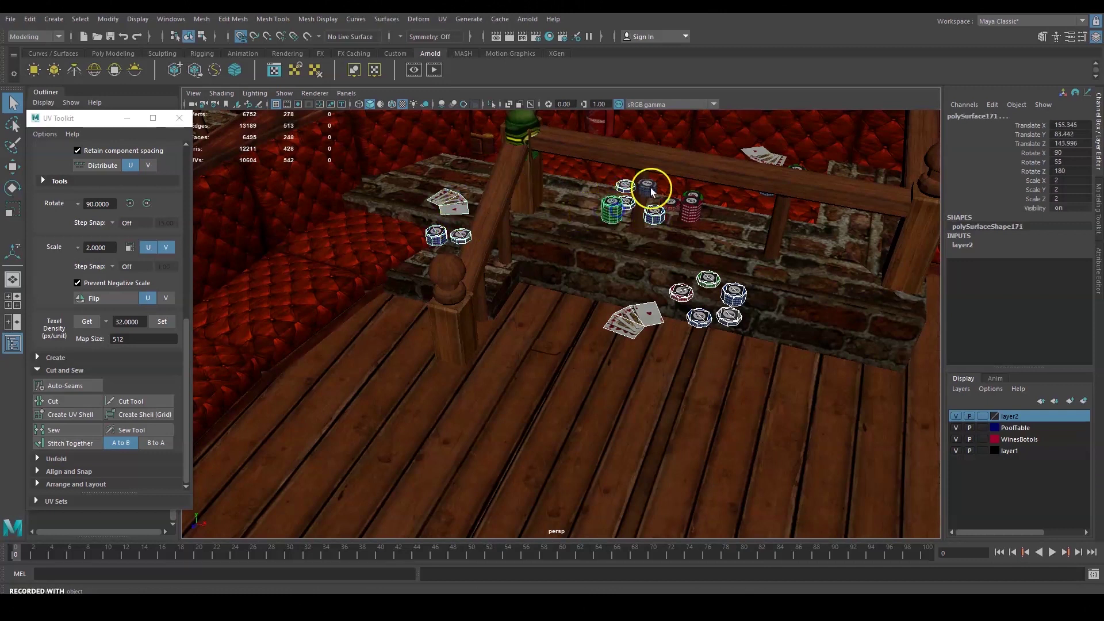
shift+click(683, 206)
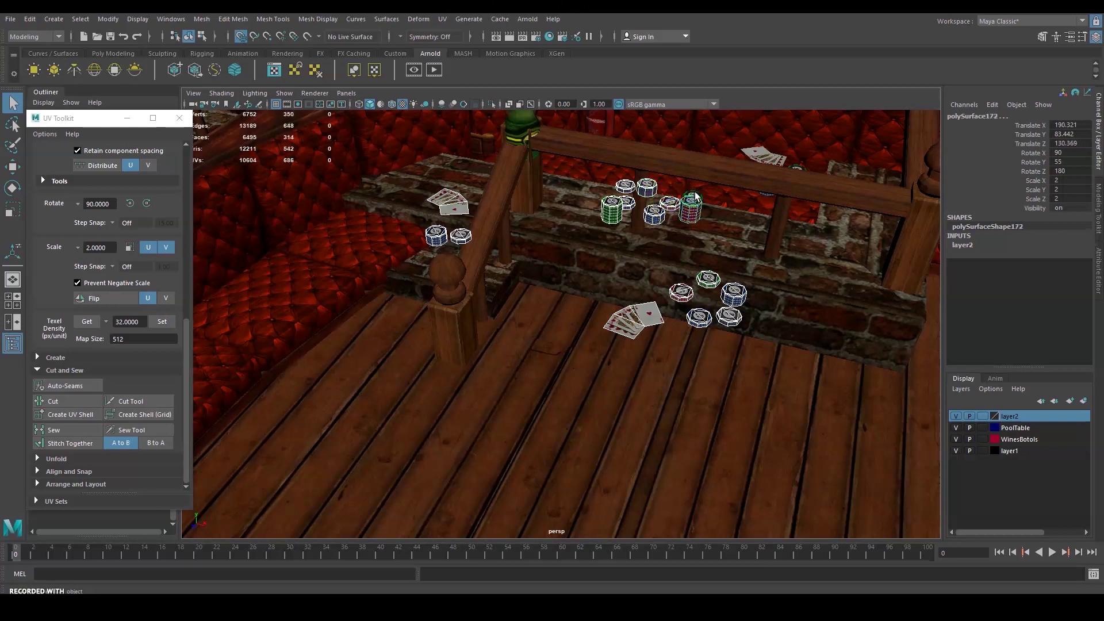
Add the remaining cards and poker chips within the sofa's seating area to the selection
alt+drag(766, 220, 728, 239)
shift+click(654, 410)
shift+click(655, 457)
alt+drag(712, 377, 531, 288)
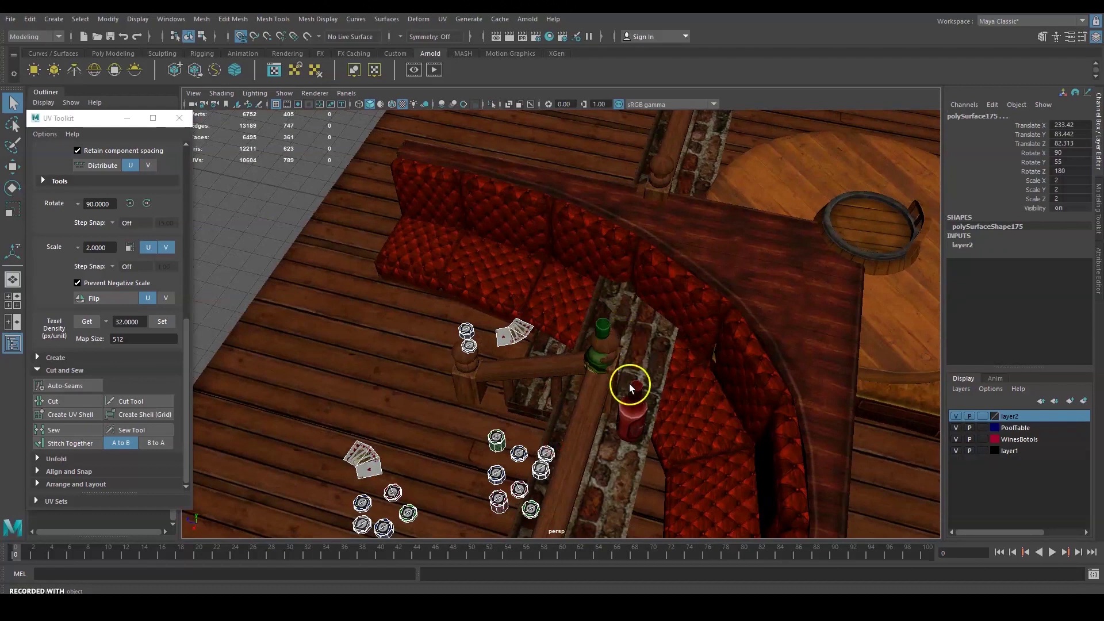
alt+drag(628, 440, 478, 370)
alt+middle_drag(479, 369, 727, 325)
scroll(726, 326, up, 5)
alt+drag(726, 326, 709, 252)
shift+click(561, 261)
scroll(561, 261, down, 5)
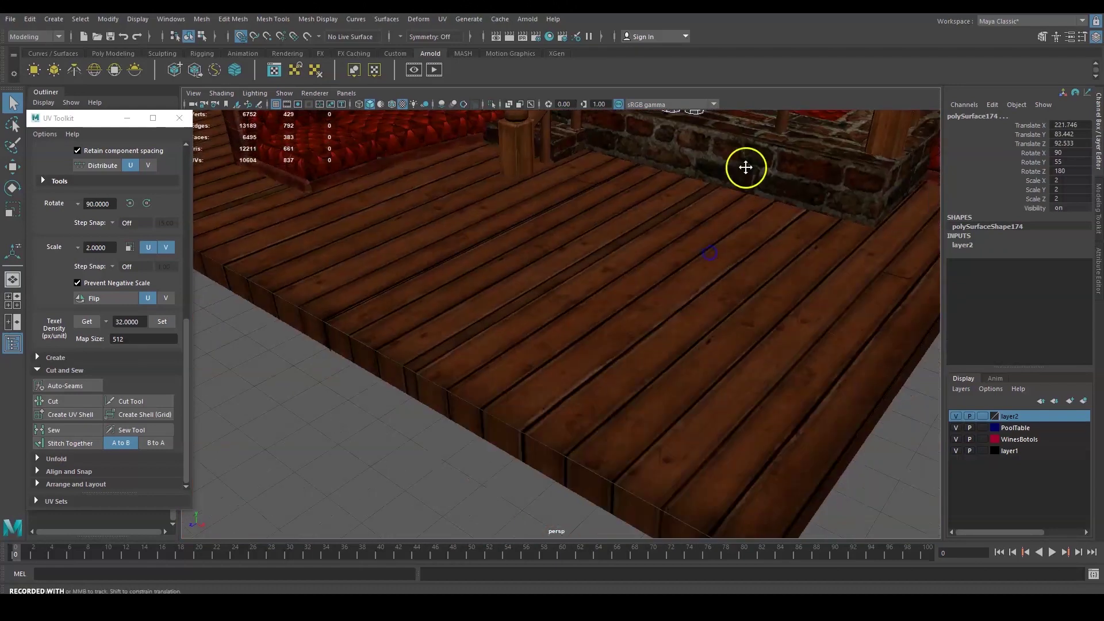
Include the green and red bottles near the corner sofa in the selection of cards and chips
alt+drag(744, 167, 625, 377)
alt+drag(486, 216, 495, 254)
shift+click(471, 205)
alt+drag(575, 266, 693, 335)
Try moving the selected cards, chips and bottles away from the seating area along the X axis
key(w)
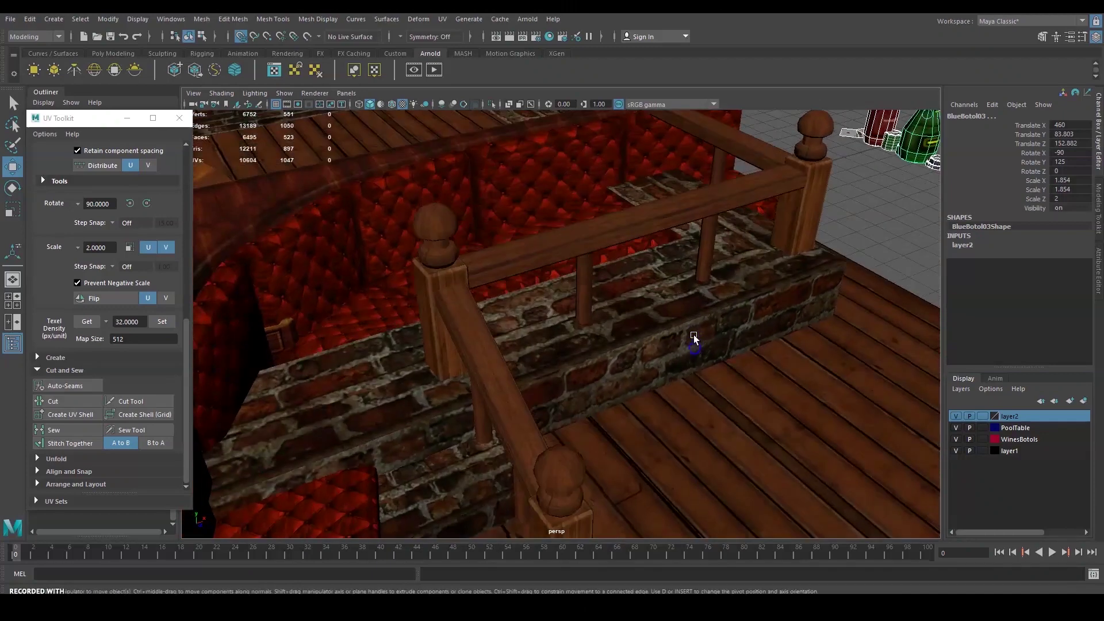
scroll(694, 333, down, 8)
key(ctrl+z)
alt+drag(781, 358, 727, 419)
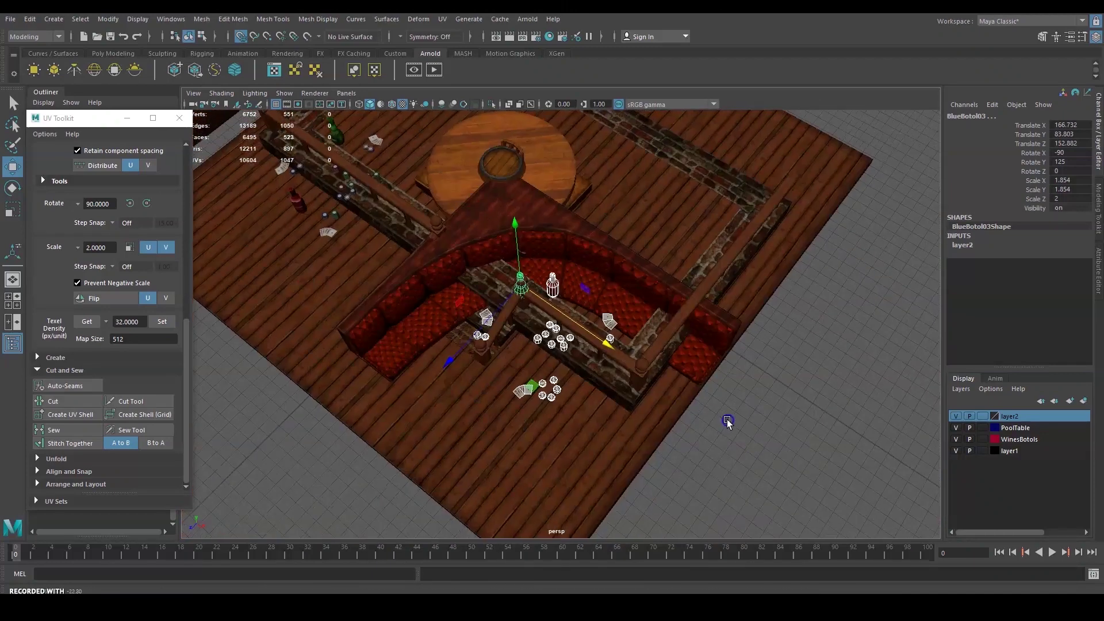
alt+drag(670, 342, 654, 316)
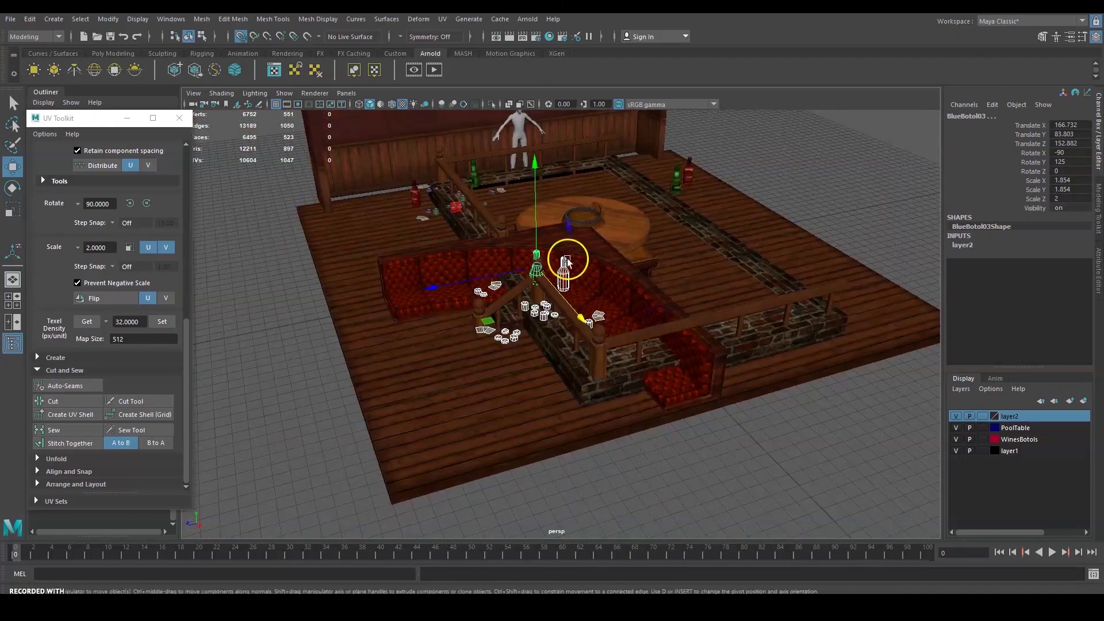
key(ctrl+z)
key(ctrl+z)
key(ctrl+z)
Combine the selected cards, poker chips and bottles into a single mesh
click(452, 406)
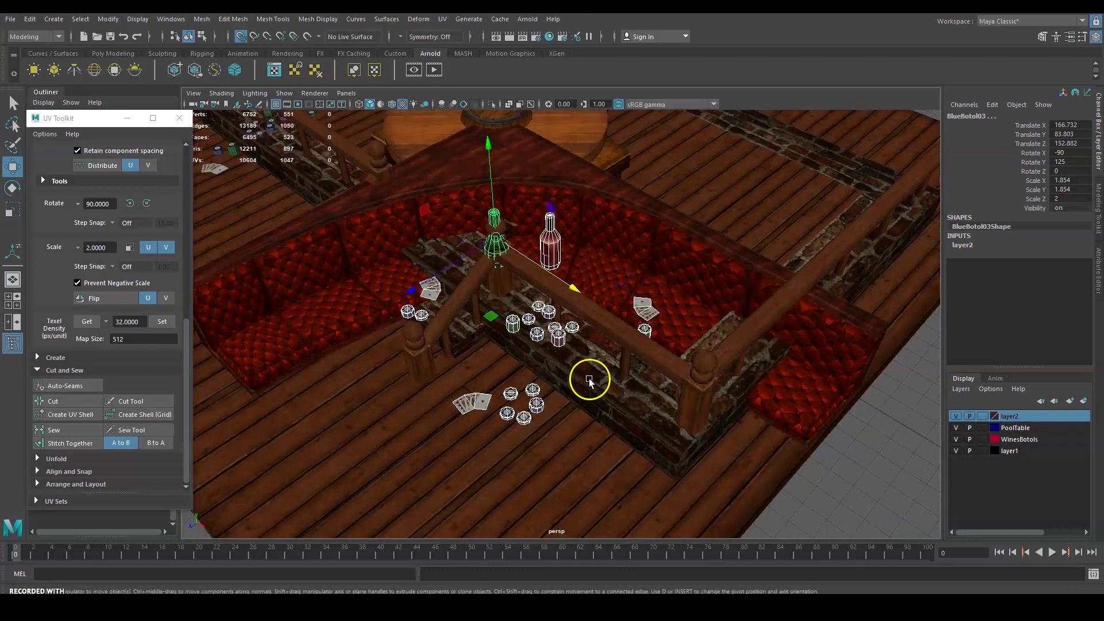
click(101, 16)
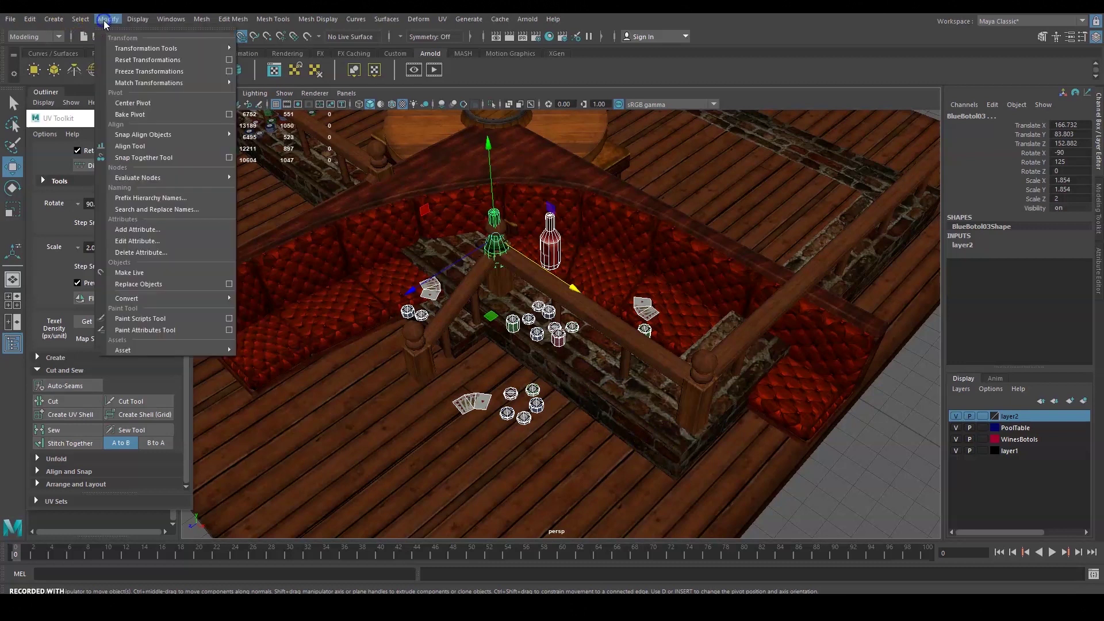
click(161, 17)
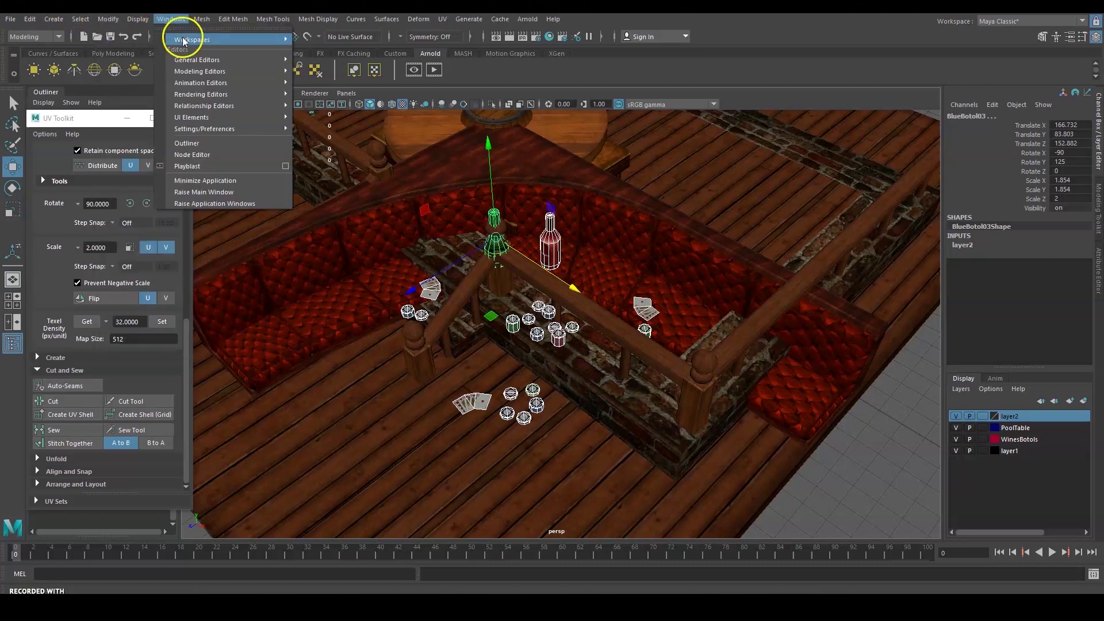
click(201, 18)
click(227, 60)
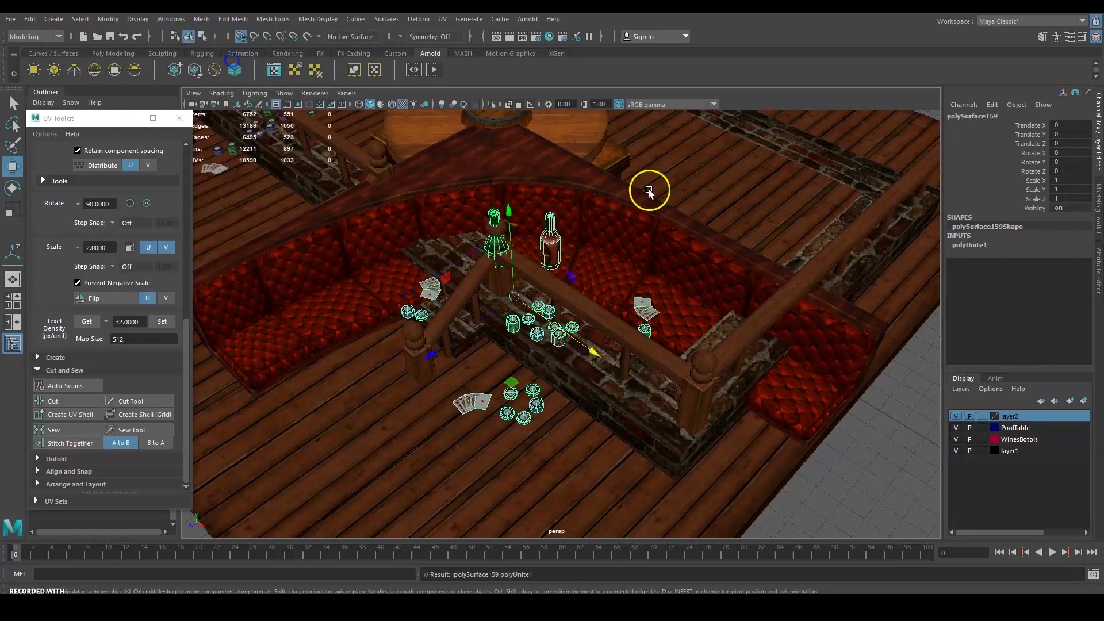
Rename the combined mesh of cards, chips and bottles to PokerAsset01
click(1004, 117)
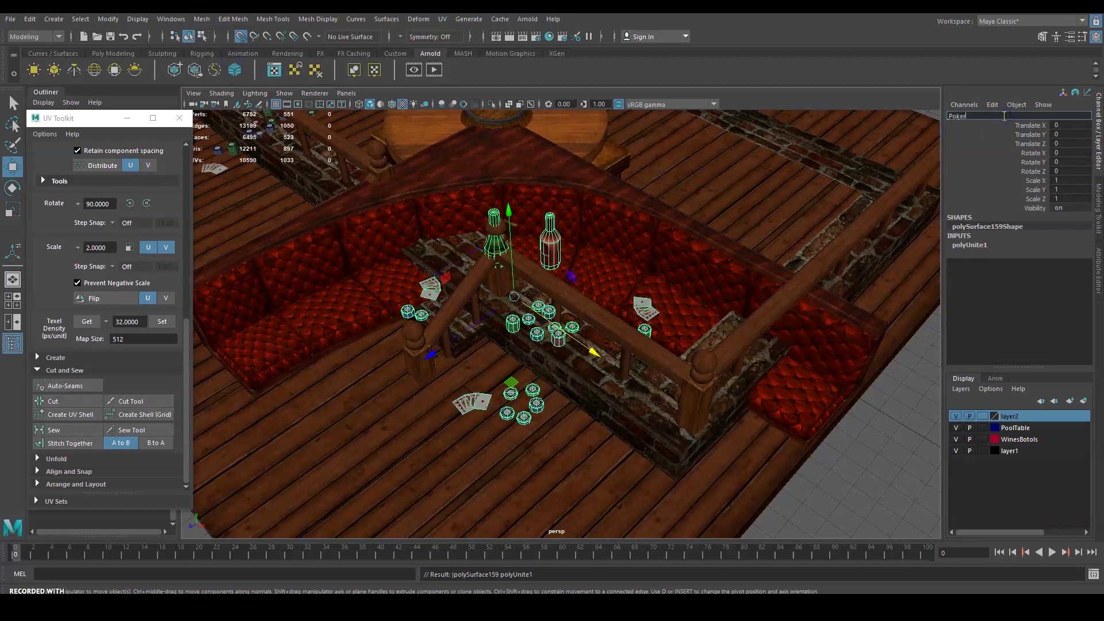
text(PokerAsset01)
key(Return)
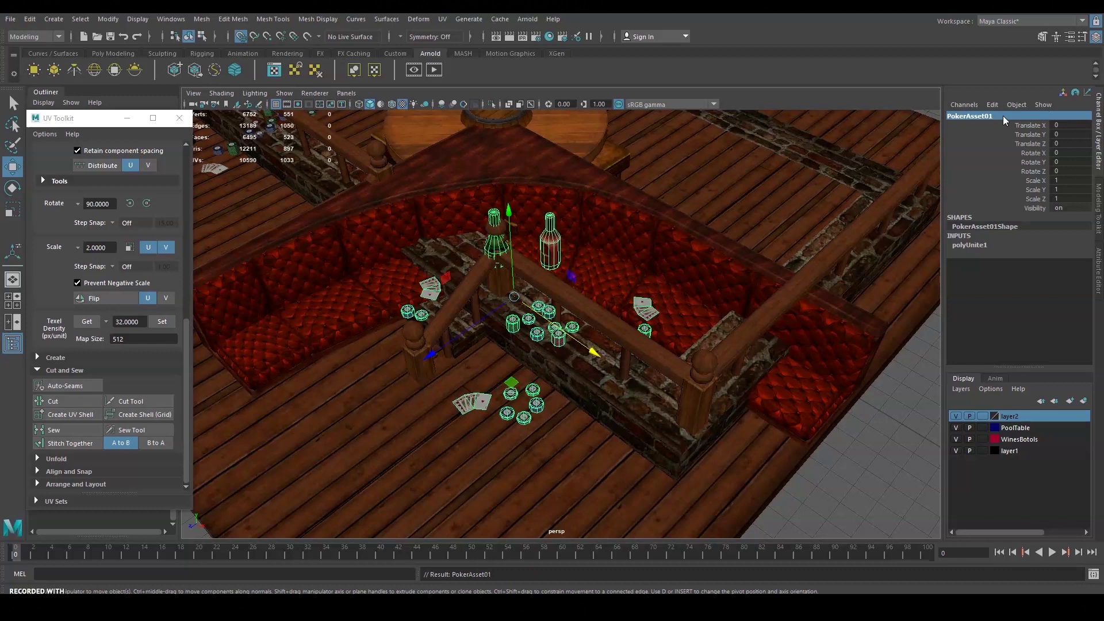
Turn off grid snapping and lower the PokerAsset01 pivot to the base of the bottles and chips in an orthographic view
alt+drag(652, 278, 620, 236)
key(space)
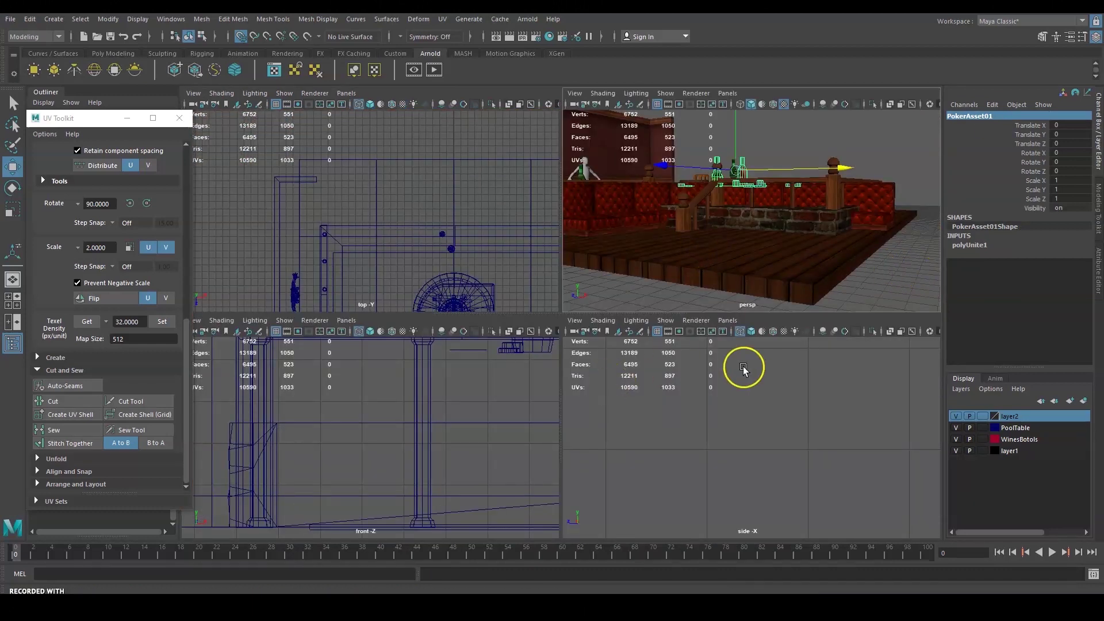
key(shift+f)
key(space)
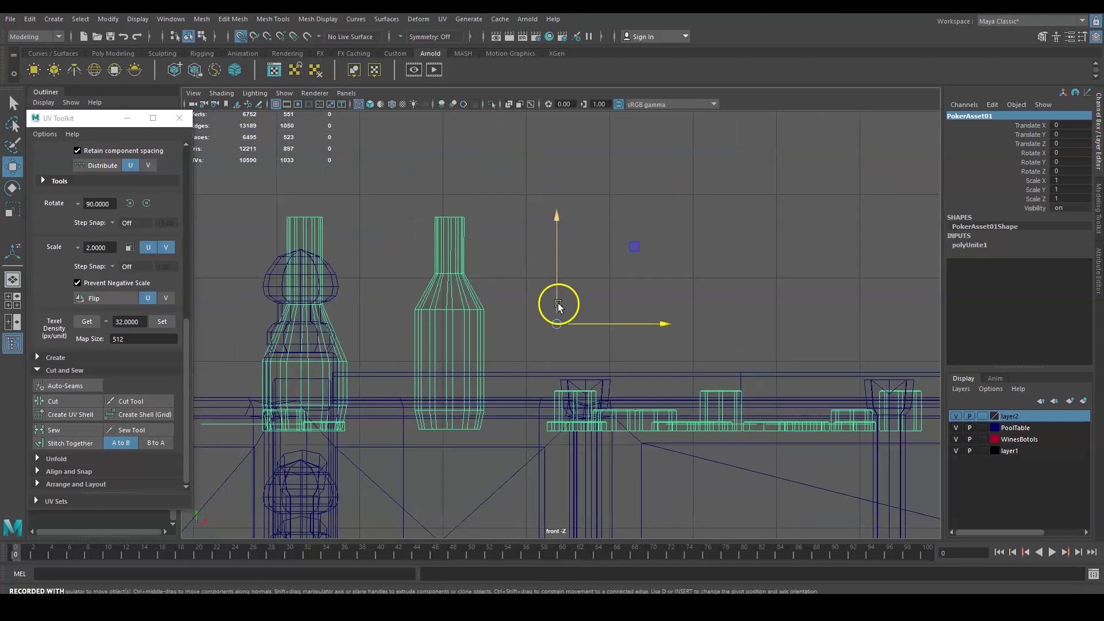
key(d)
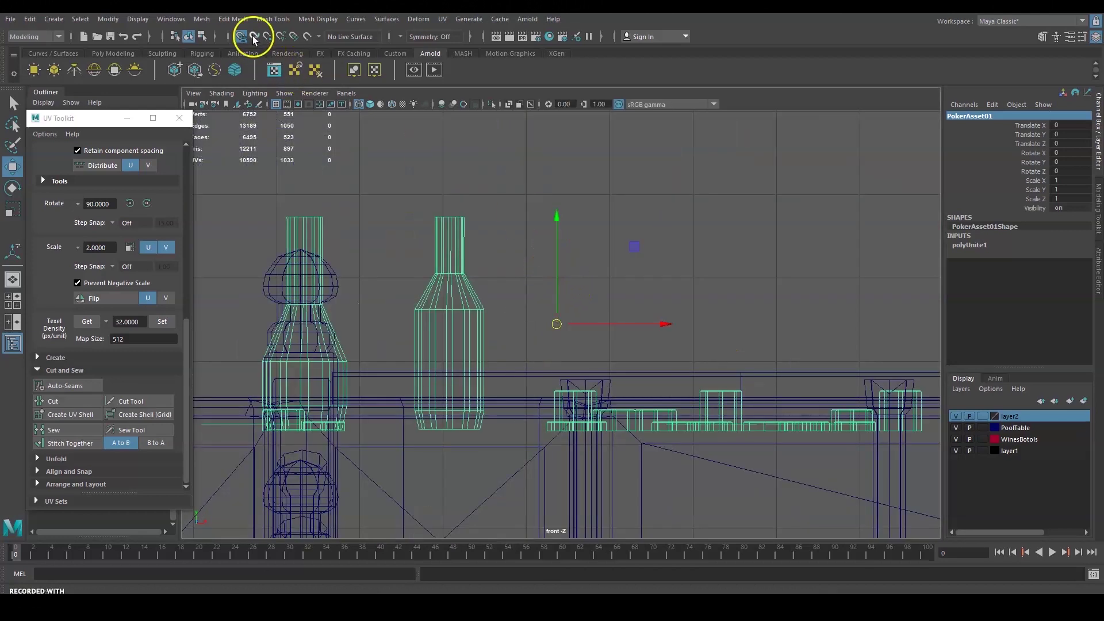
click(238, 37)
key(d)
drag(558, 223, 582, 329)
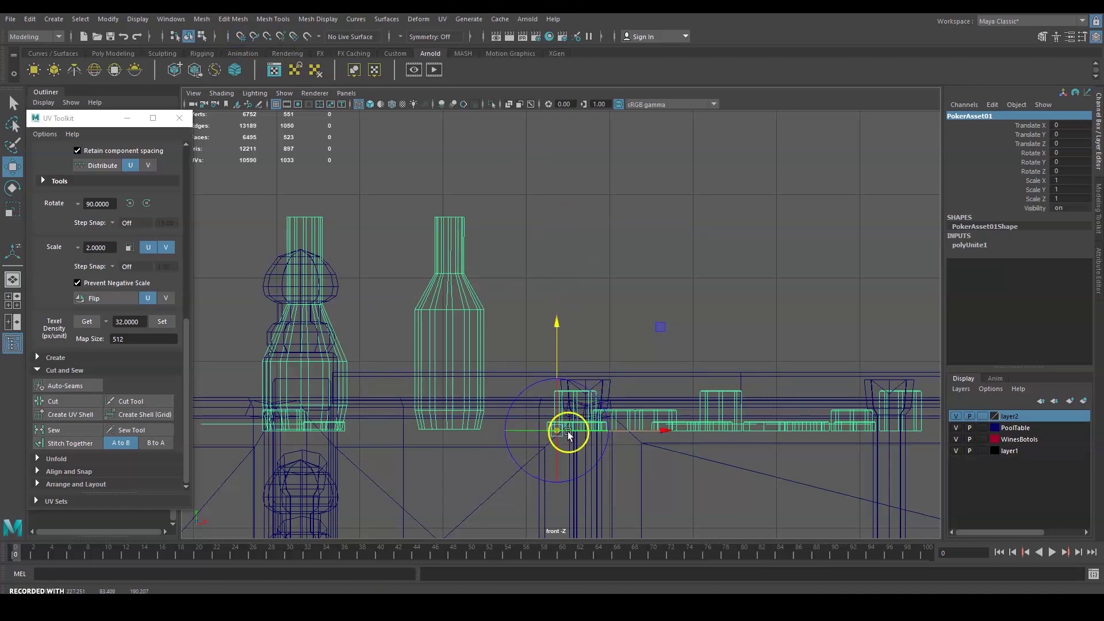
key(d)
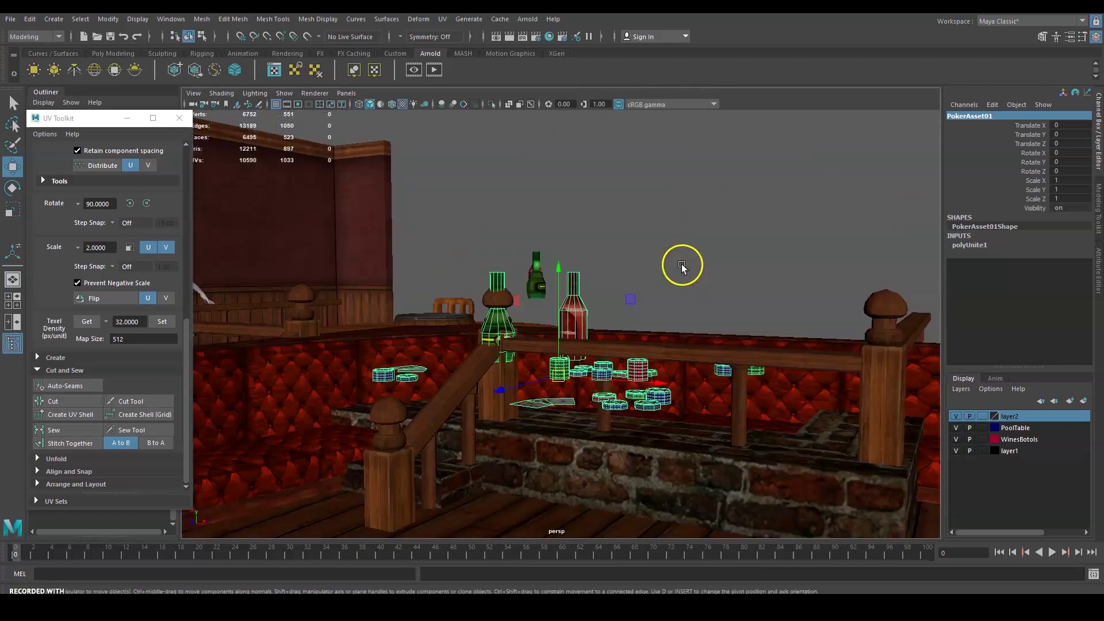
Isolate PokerAsset01, snap it to the grid origin, and export the selection as an FBX file named PokerAsset01
mouse_move(682, 263)
alt+mouse_down()
mouse_move(685, 316)
mouse_move(803, 270)
alt+mouse_up()
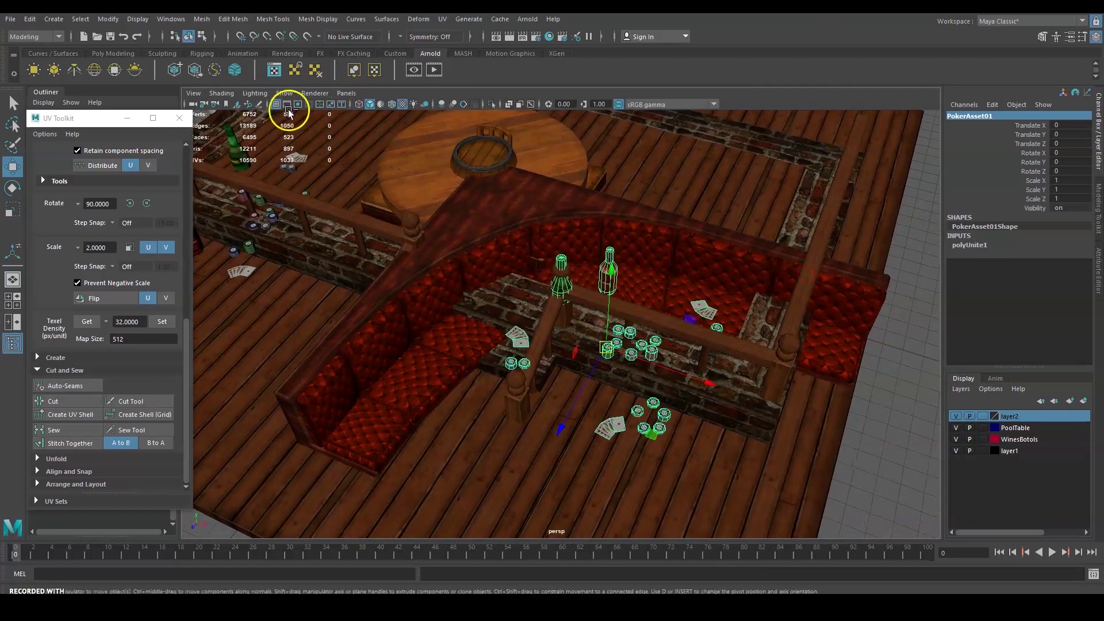
key(ctrl+1)
click(241, 37)
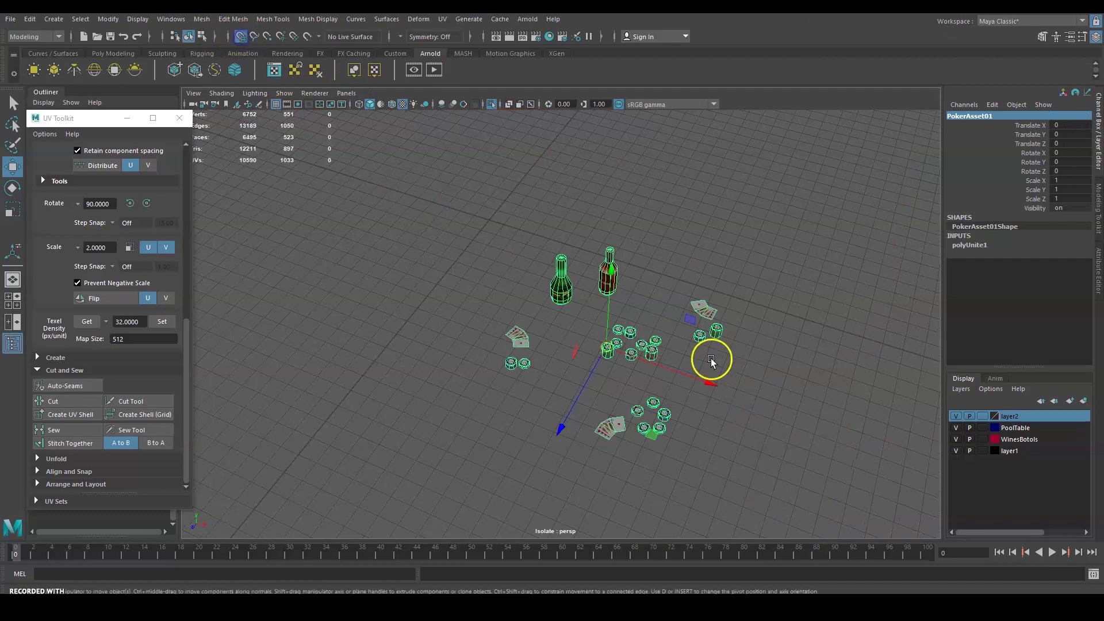
drag(608, 346, 492, 224)
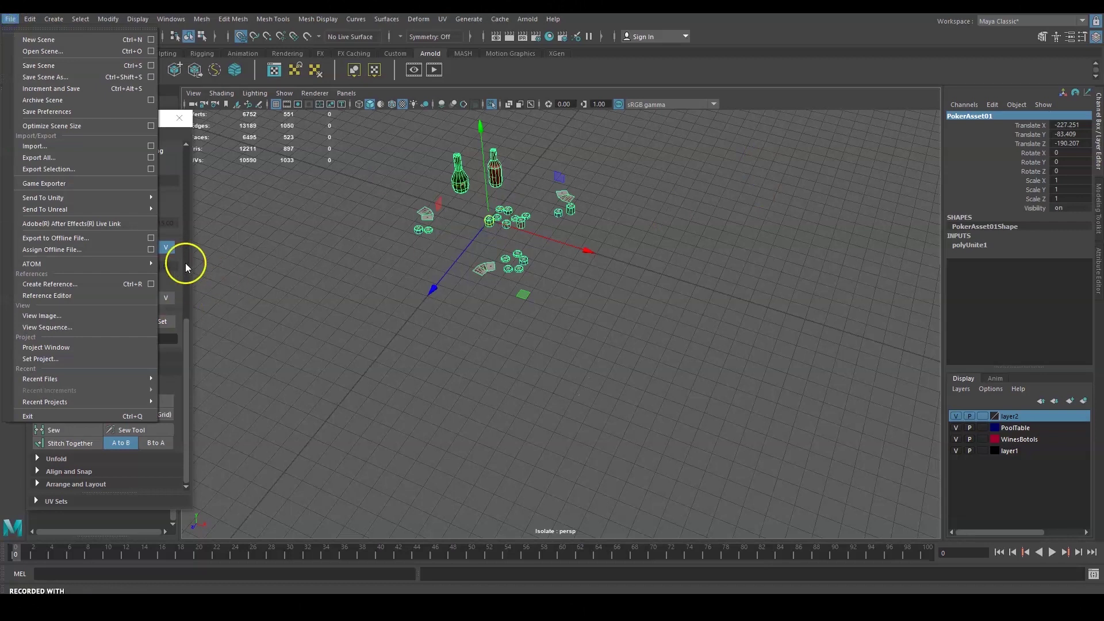
click(102, 169)
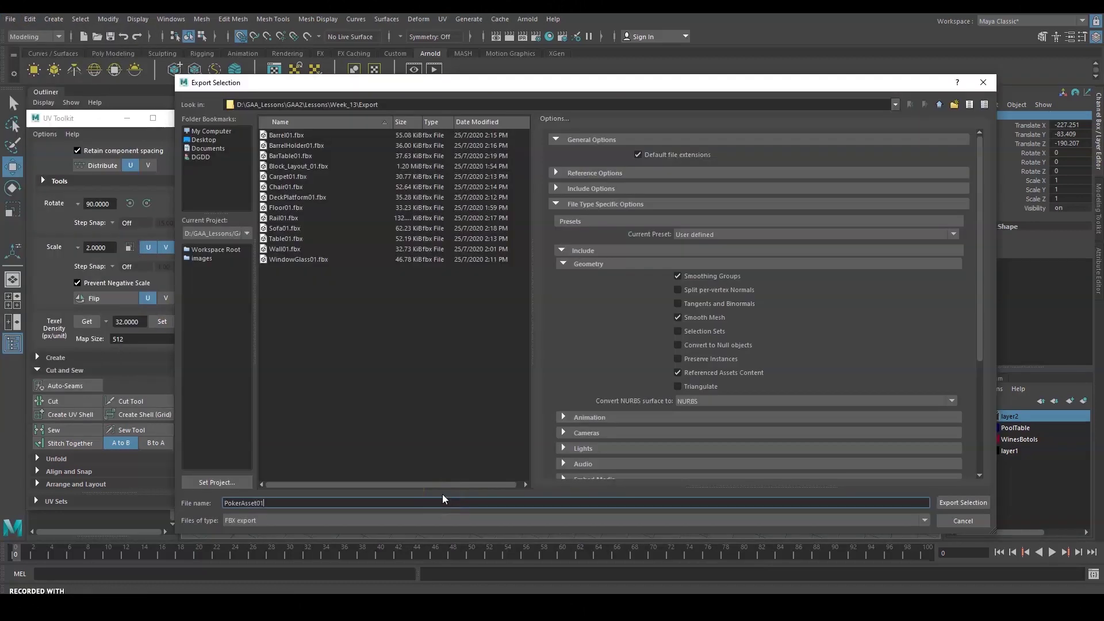
click(978, 506)
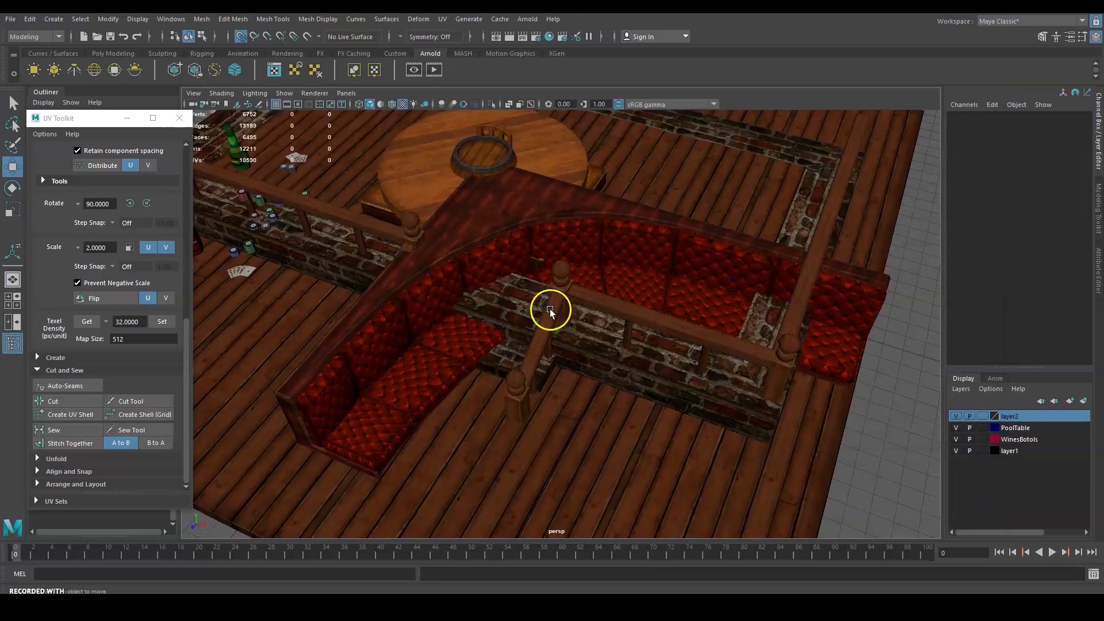
Select the red bottle, cards and poker chips on the near side of the other table area's railing
alt+drag(549, 309, 512, 269)
key(q)
click(374, 281)
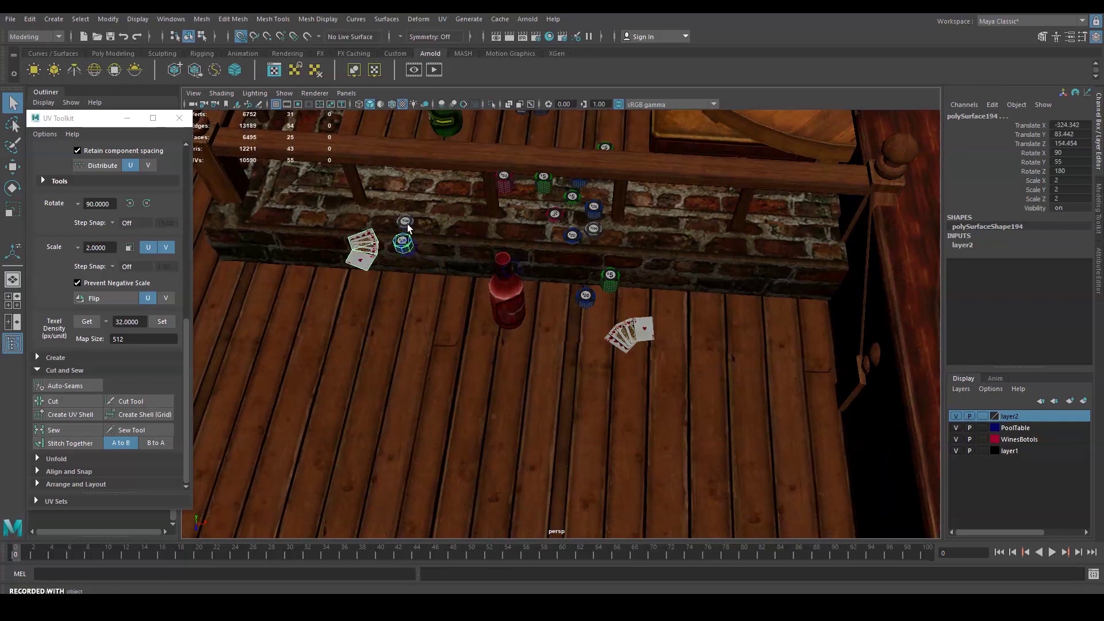
shift+click(518, 306)
shift+click(584, 299)
shift+click(628, 323)
shift+click(613, 282)
shift+click(572, 237)
shift+click(595, 230)
shift+click(594, 208)
shift+click(568, 198)
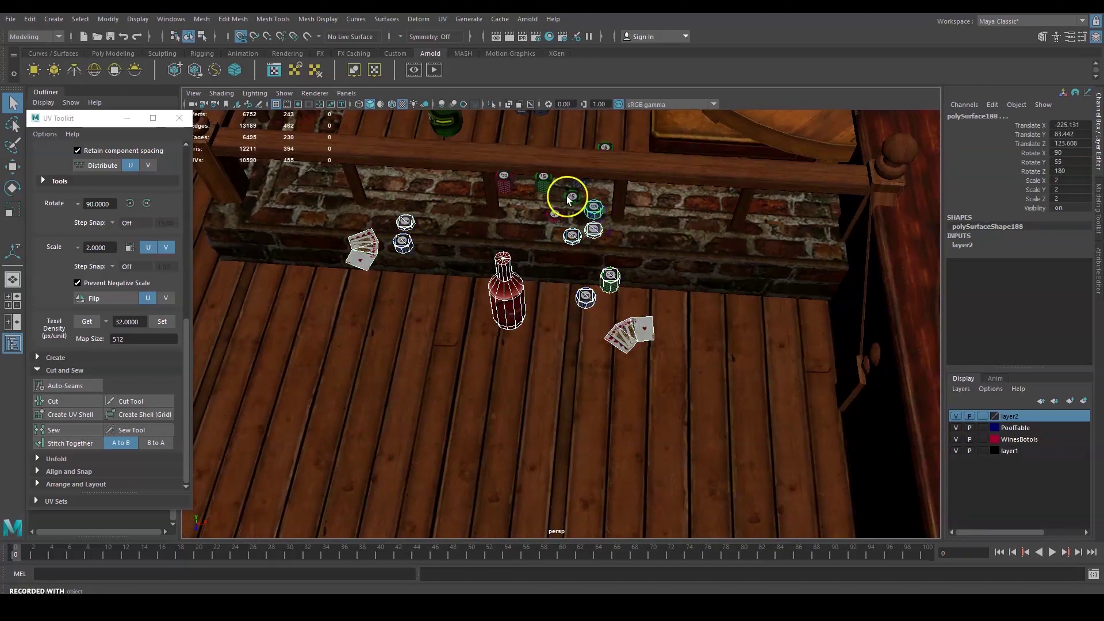
Add the remaining poker chips, the green bottle and the cards across the railing to the selection
shift+click(604, 148)
alt+drag(621, 174, 616, 389)
shift+click(617, 368)
shift+click(581, 404)
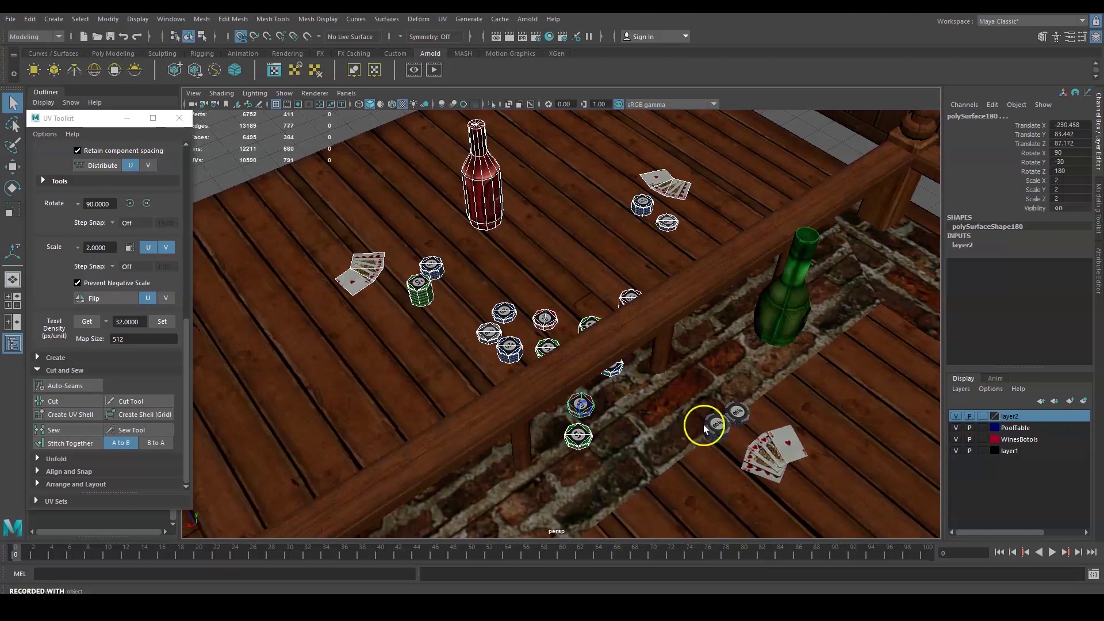
shift+click(778, 336)
shift+click(776, 440)
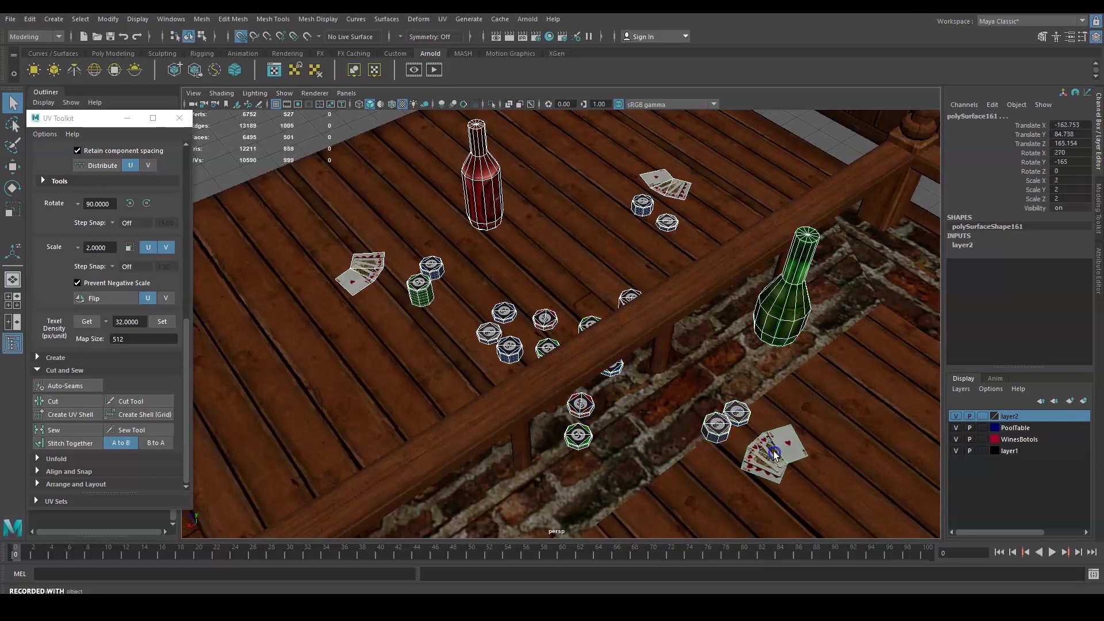
Add the missed poker chip hidden behind the wooden rail to the selection of props
alt+middle_drag(776, 440, 744, 349)
alt+drag(744, 349, 586, 360)
key(w)
key(q)
scroll(596, 302, up, 5)
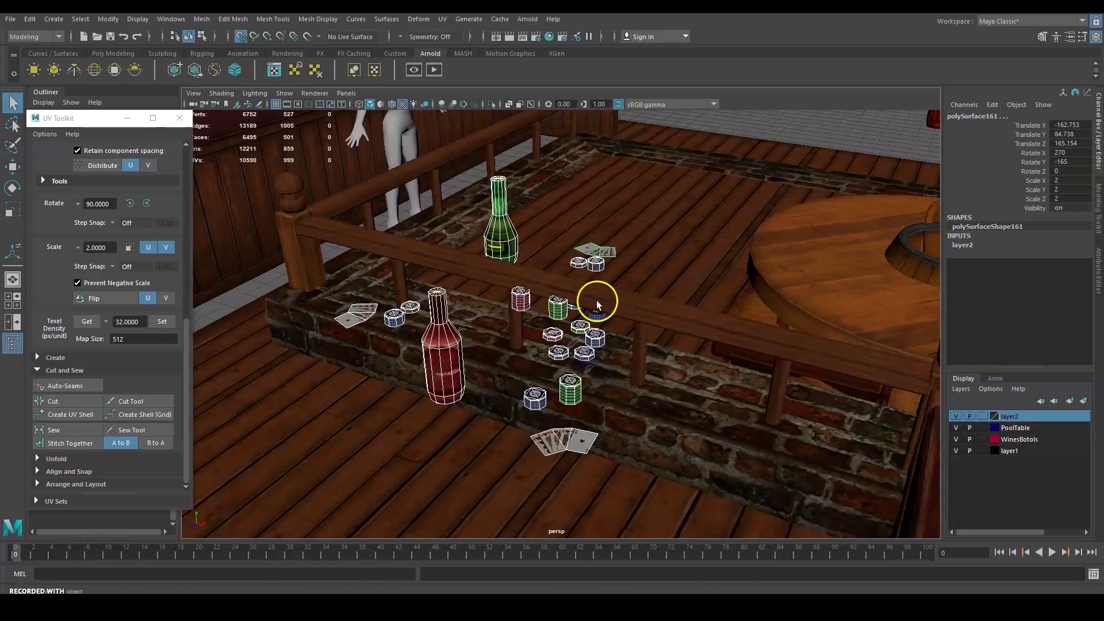
shift+click(595, 317)
Try moving the selected cards, chips and bottles away from the railing along the Z axis
key(w)
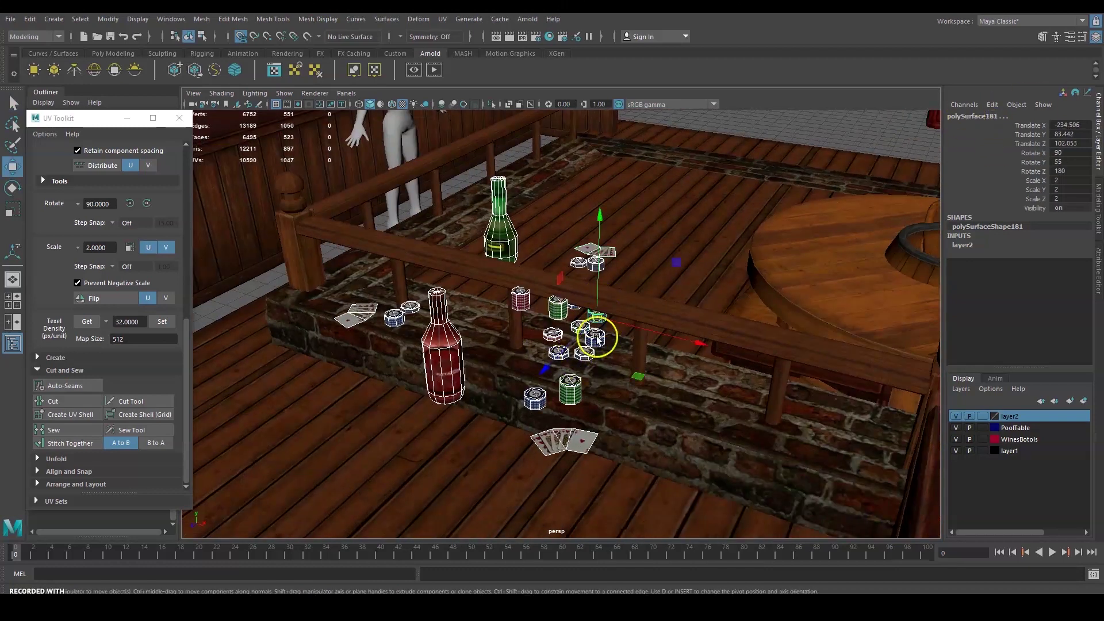
drag(559, 352, 313, 516)
key(ctrl+z)
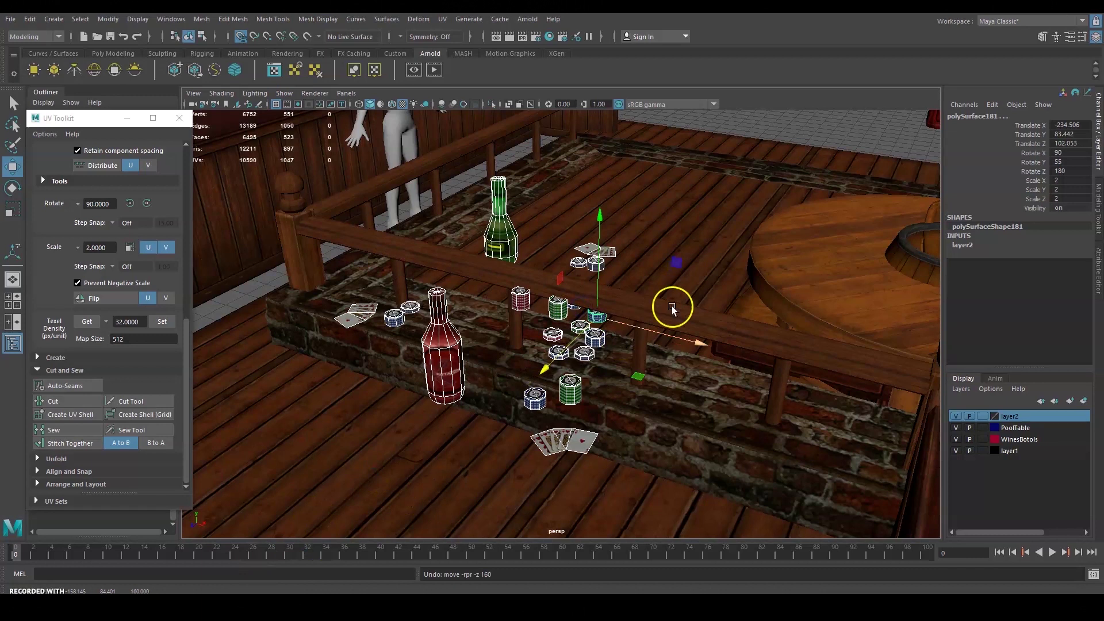
Combine the second group of cards, poker chips and bottles into one mesh
alt+drag(672, 308, 609, 339)
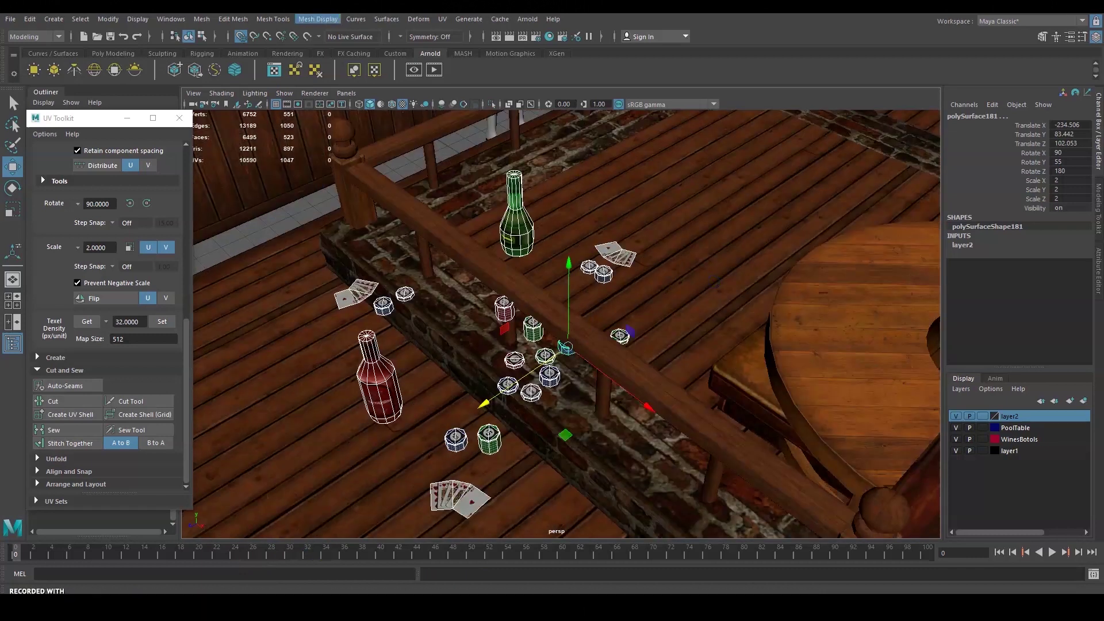
click(118, 23)
mouse_move(172, 20)
mouse_move(205, 19)
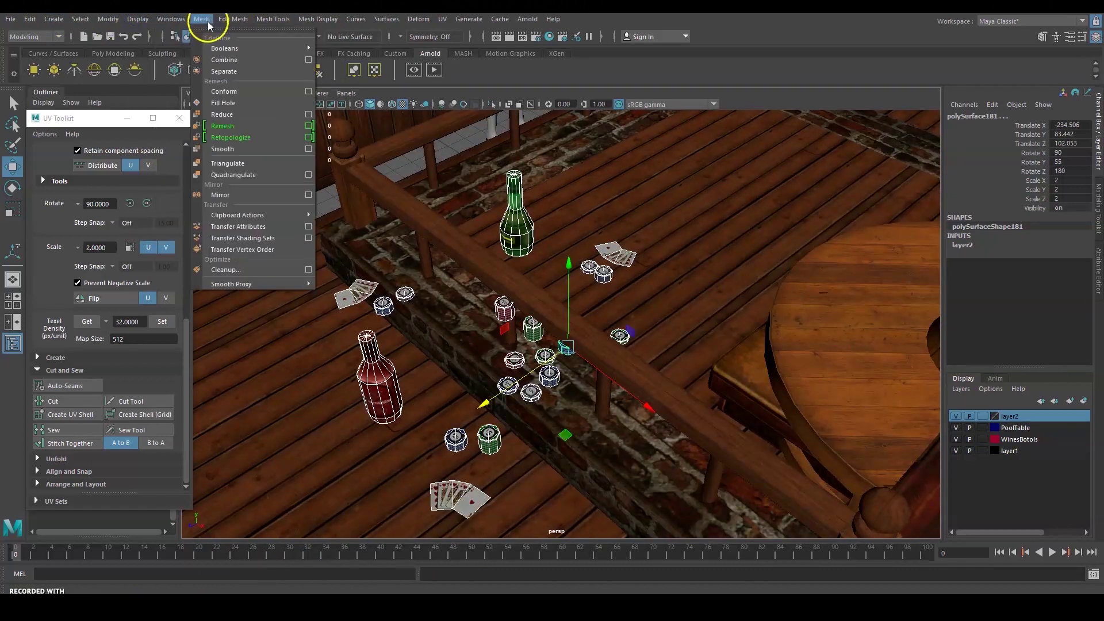
click(233, 54)
Rename the second combined props mesh to PokerAsset02
click(1025, 116)
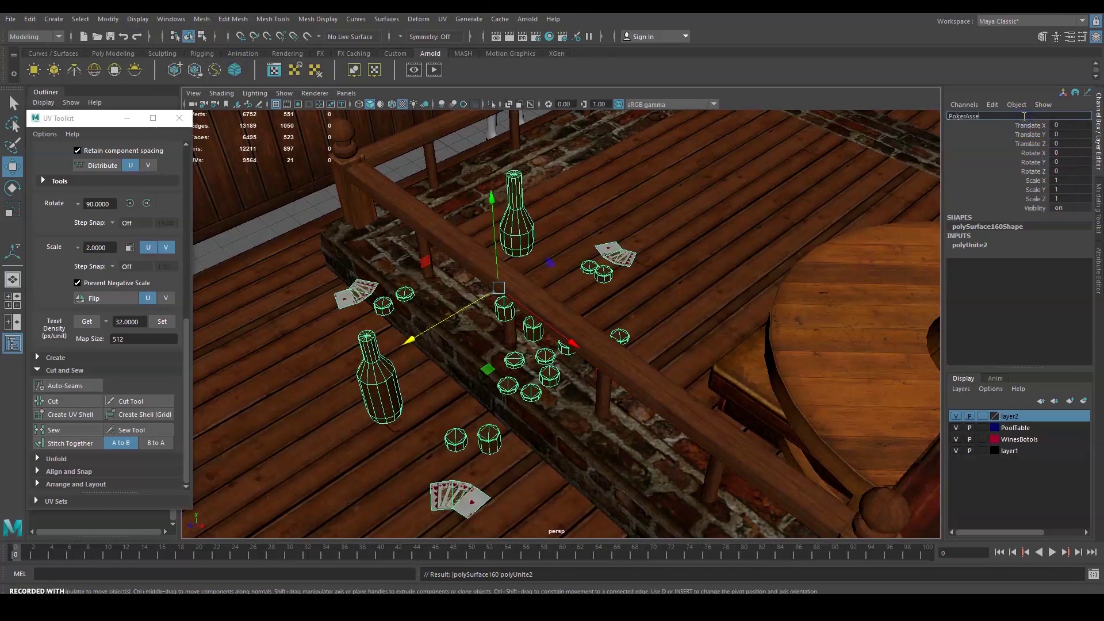
text(PokerAsset02)
key(Return)
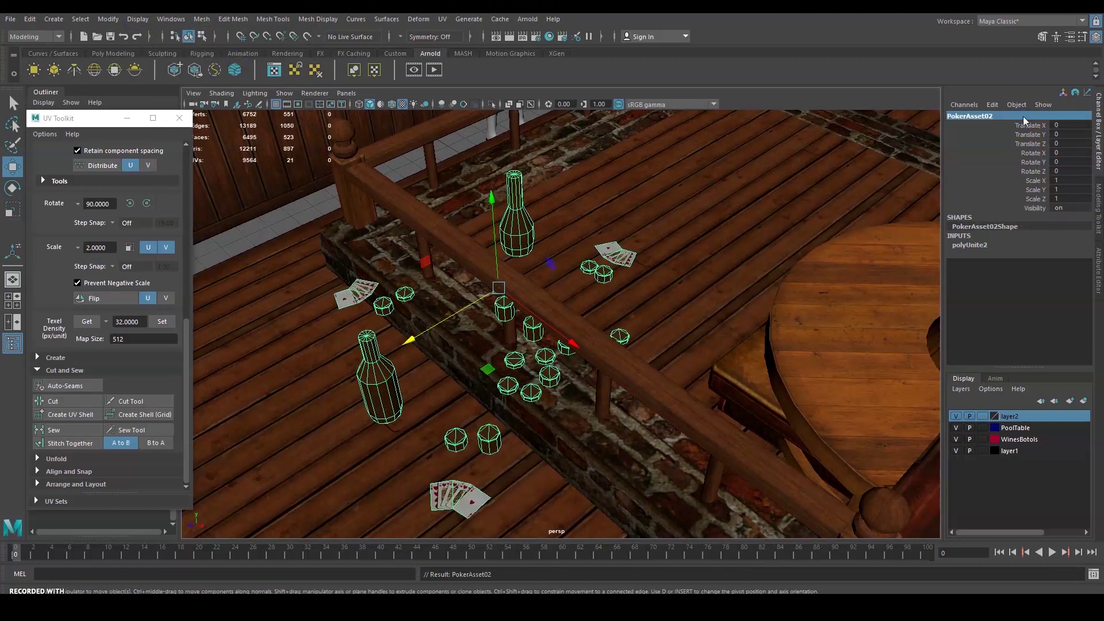
Isolate PokerAsset02 and lower its pivot to the base of the bottles and chips in the side view
key(ctrl+1)
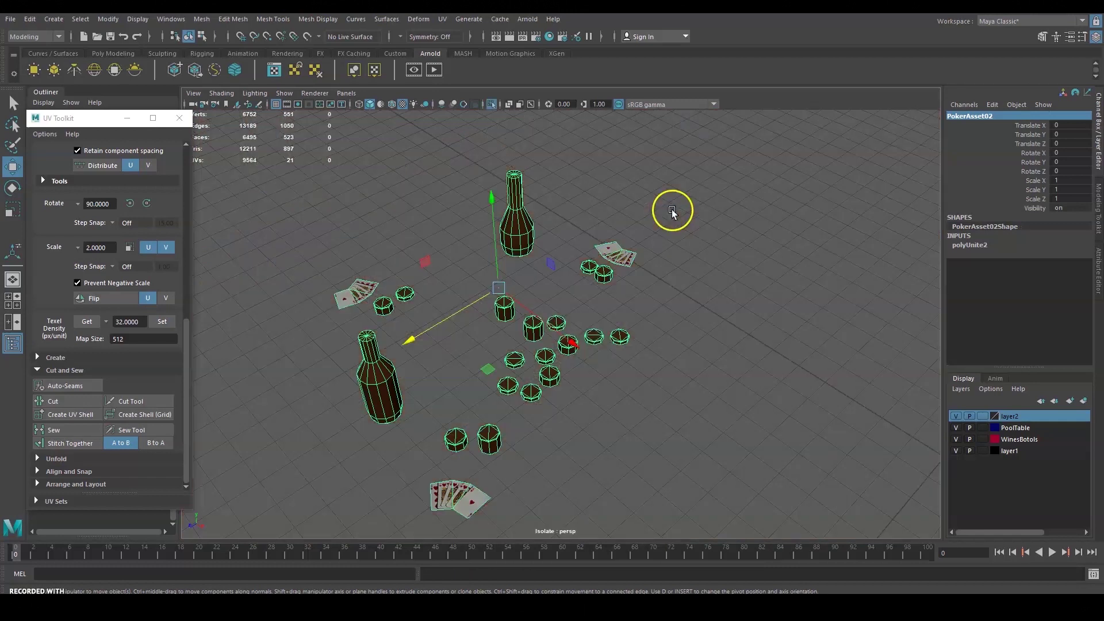
alt+drag(783, 377, 821, 380)
scroll(817, 377, down, 3)
alt+drag(753, 340, 729, 350)
key(space)
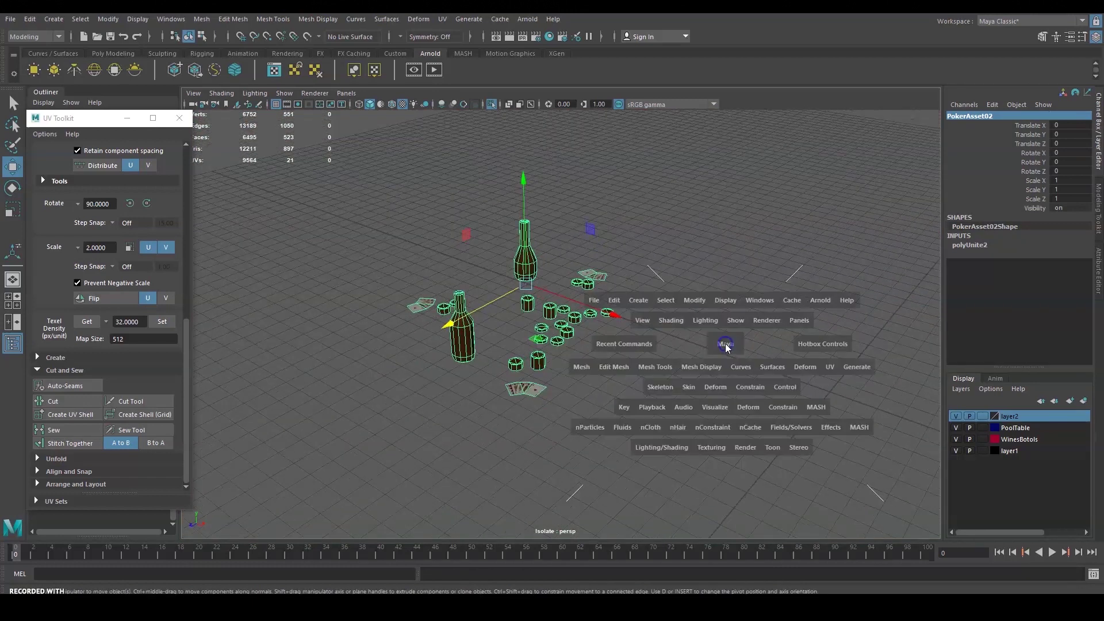
key(space)
key(d)
drag(647, 248, 656, 325)
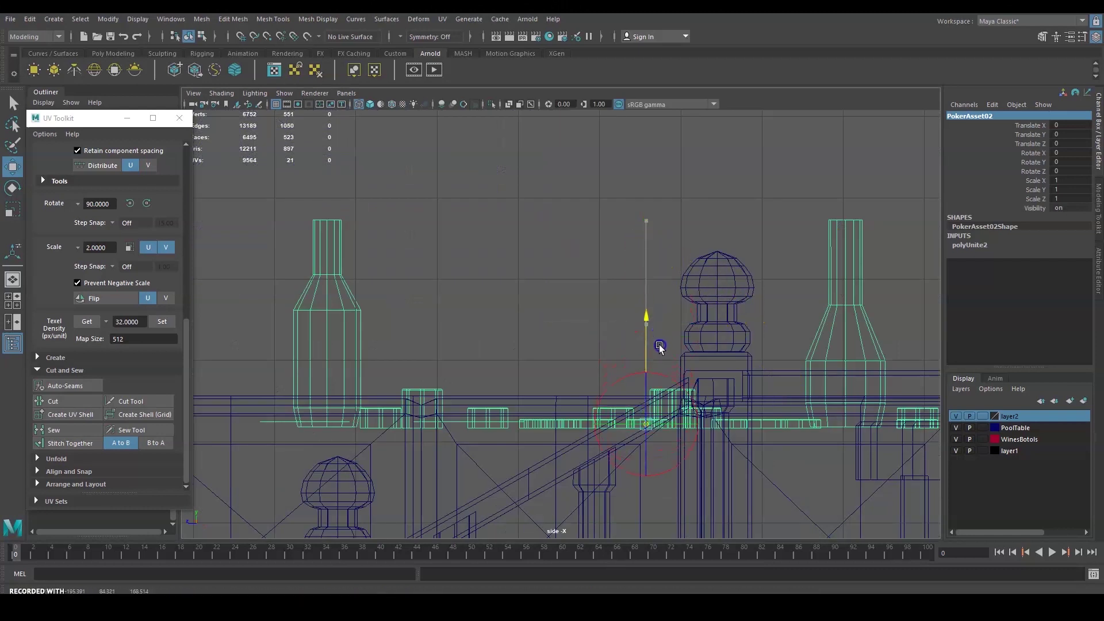
click(681, 301)
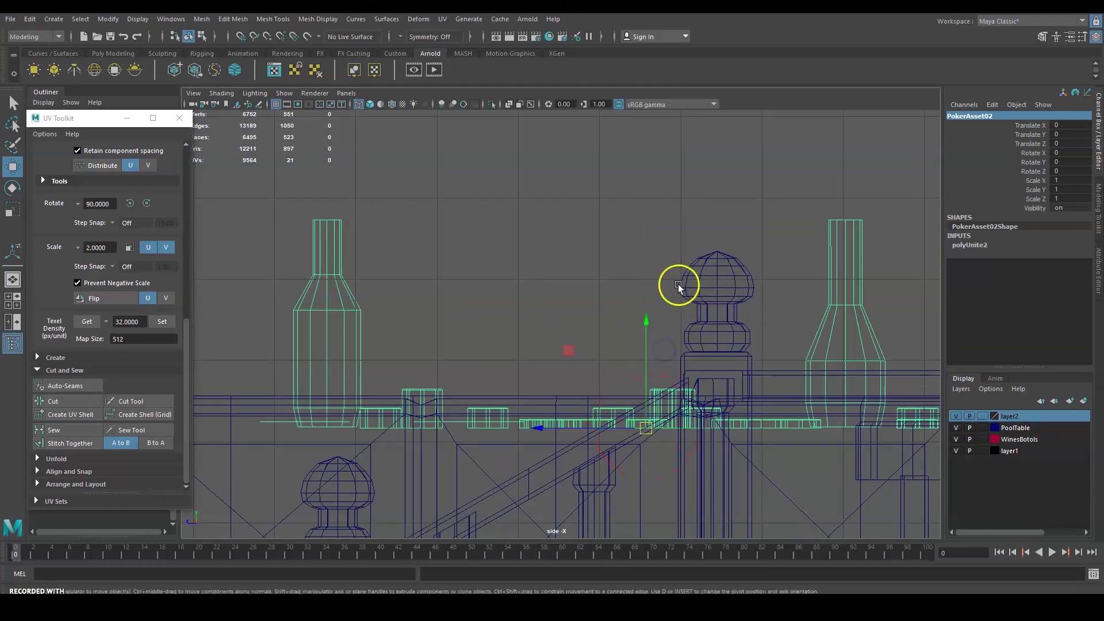
Move PokerAsset02 to the grid origin in the perspective view with grid snapping on
key(space)
key(space)
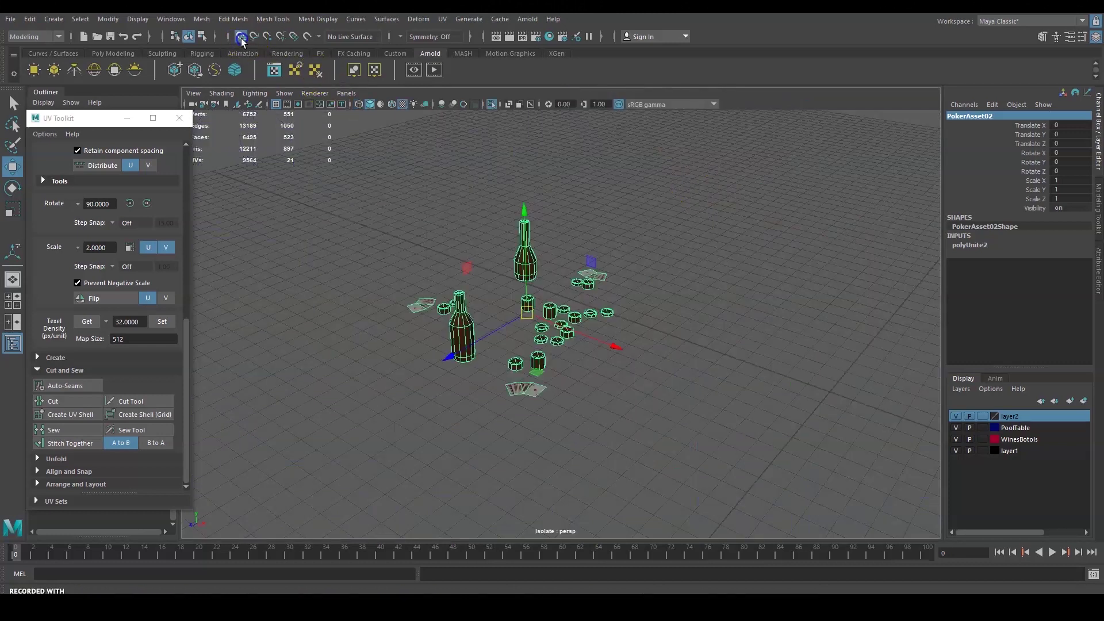
drag(533, 309, 835, 393)
click(443, 103)
Export the selected mesh to the Export folder as PokerAsset02.fbx
click(10, 19)
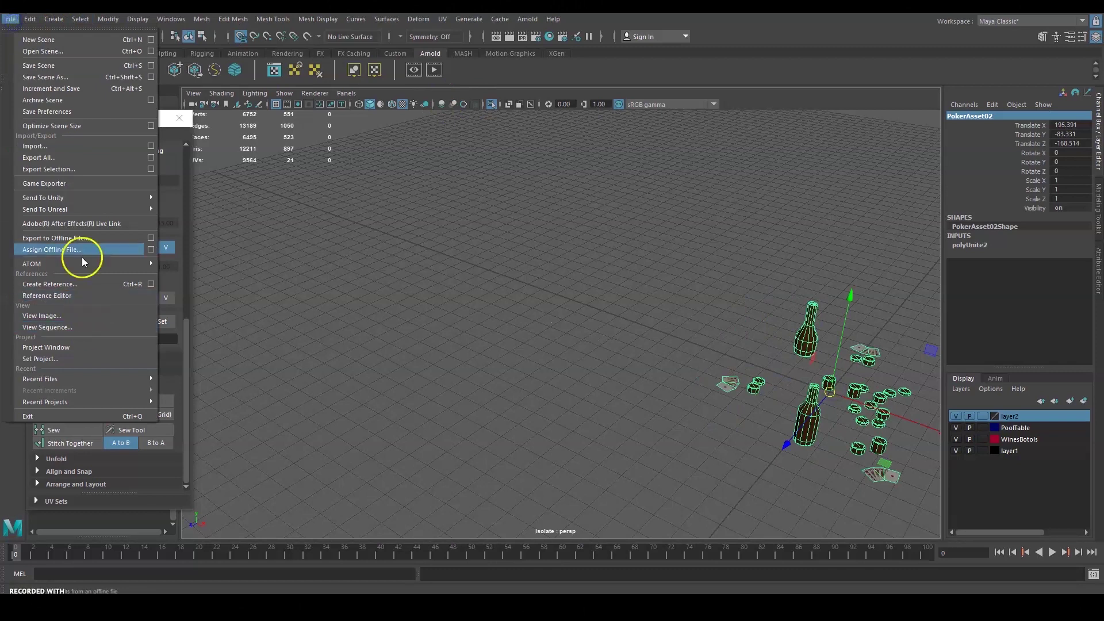
click(78, 170)
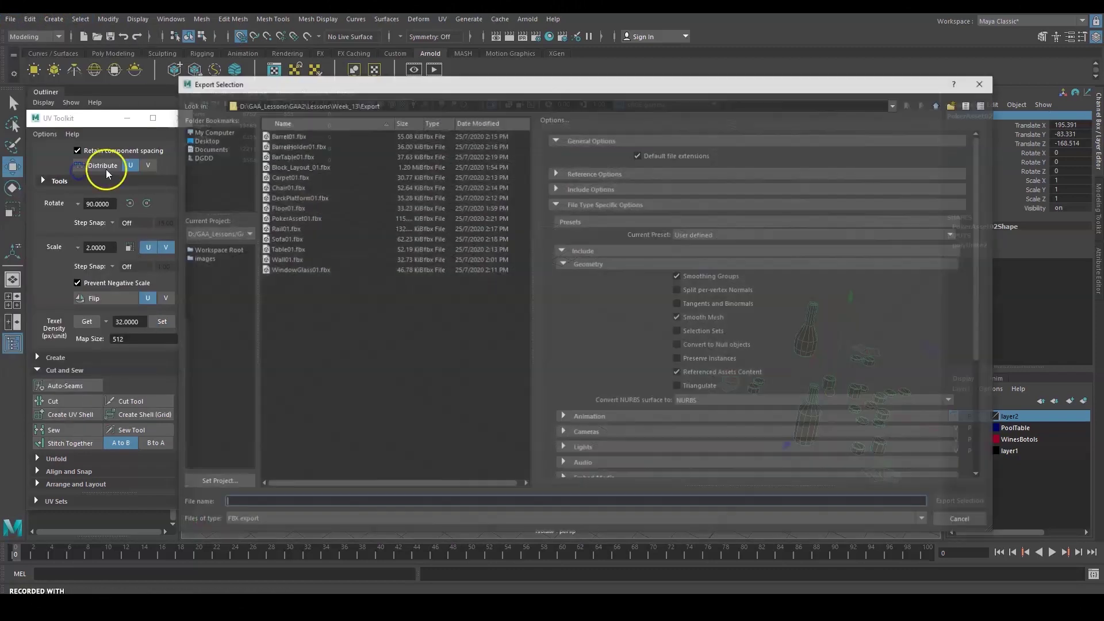
click(292, 219)
click(291, 503)
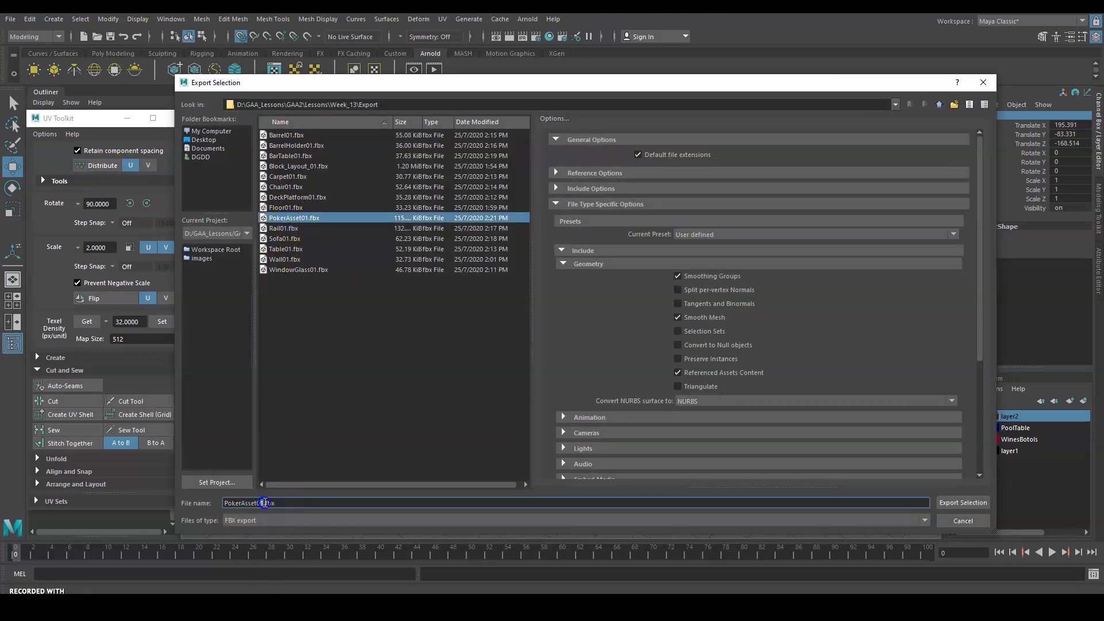
key(BackSpace)
text(2)
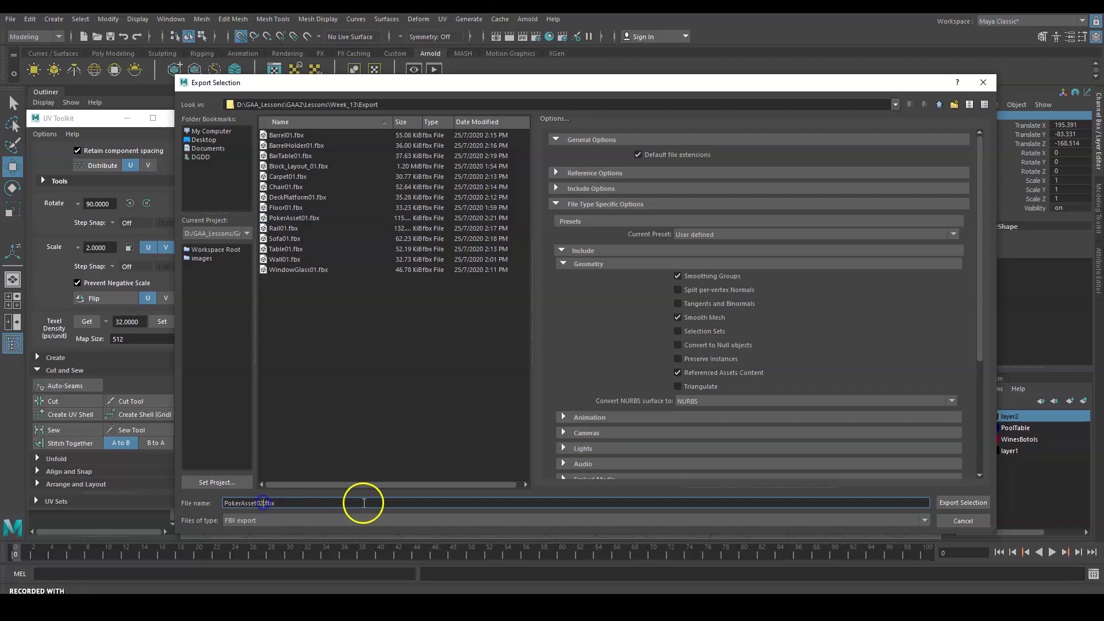
click(963, 503)
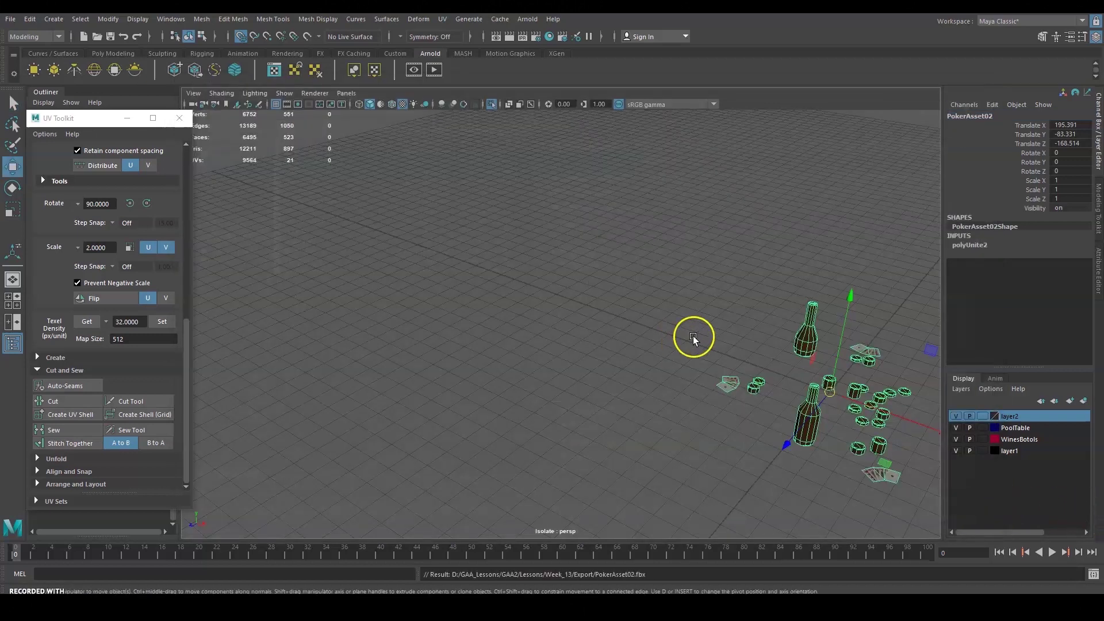
Bring back the full scene, select the two bottles beyond the round table, and combine them into a single mesh
key(ctrl+1)
scroll(692, 339, down, 4)
alt+middle_drag(690, 349, 540, 297)
mouse_move(712, 222)
alt+mouse_down()
mouse_move(728, 253)
mouse_move(713, 230)
alt+mouse_up()
click(734, 226)
shift+click(710, 237)
alt+drag(651, 344, 746, 338)
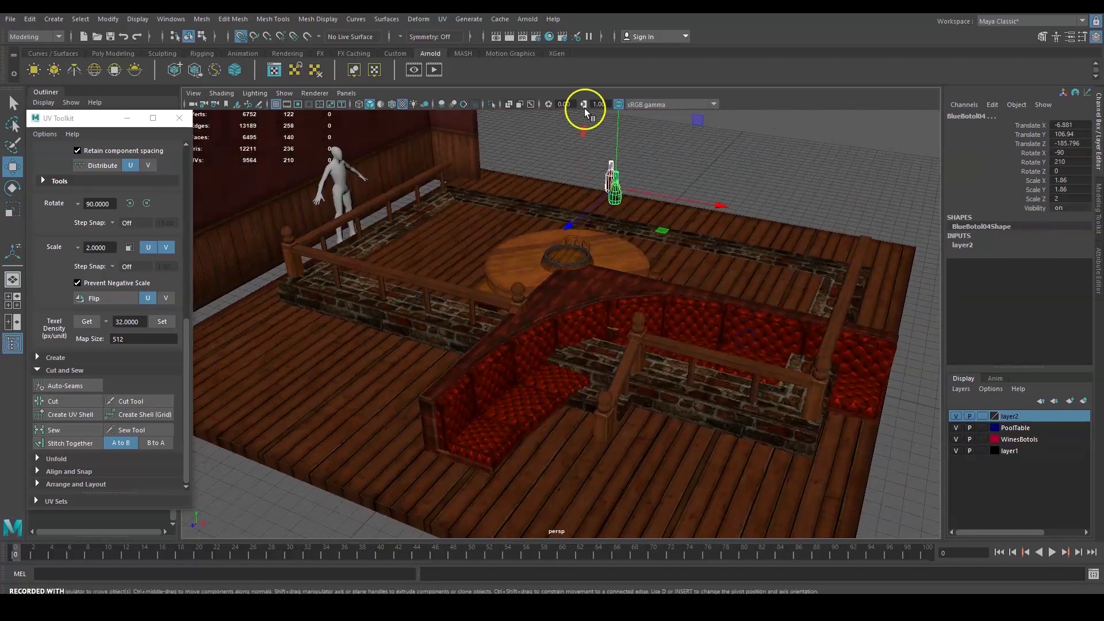
click(195, 20)
click(247, 59)
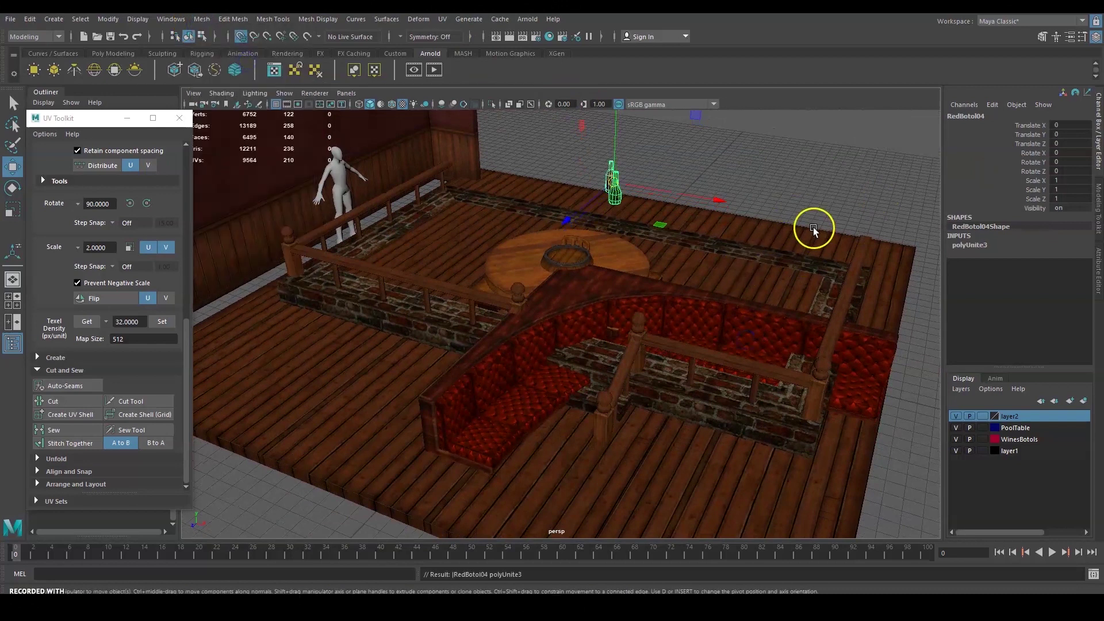
Rename the combined bottle mesh as Botols01
alt+drag(813, 226, 922, 161)
double_click(988, 116)
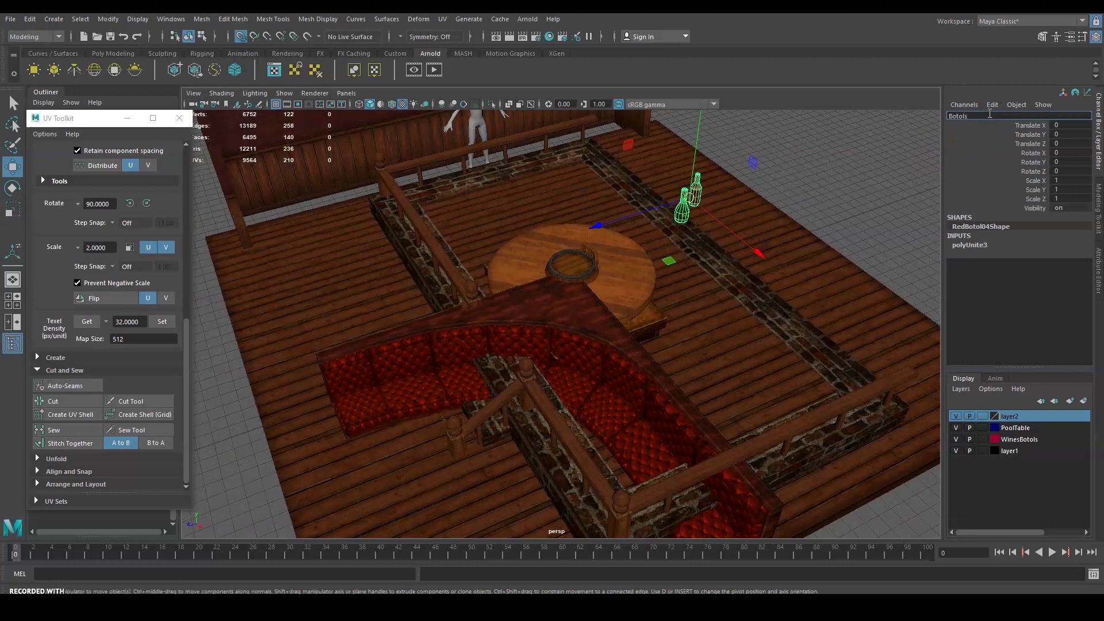
text(Botols01)
key(Return)
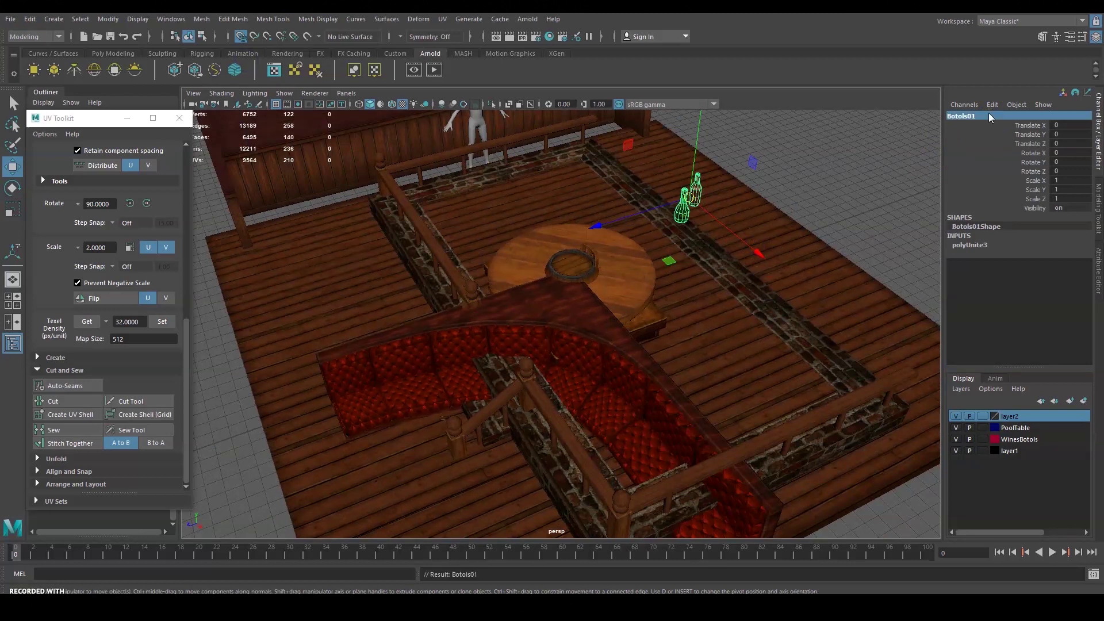
Frame Botols01 in the four-view layout and lower its pivot to the base of the two bottles in the side view
click(17, 20)
key(space)
key(space)
key(space)
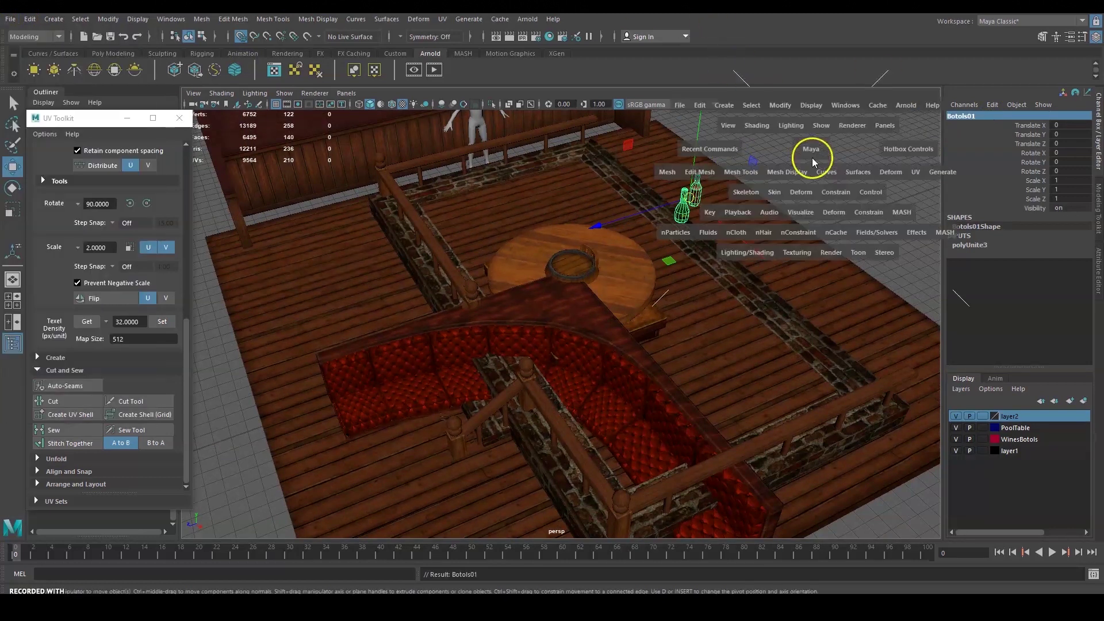
key(shift+f)
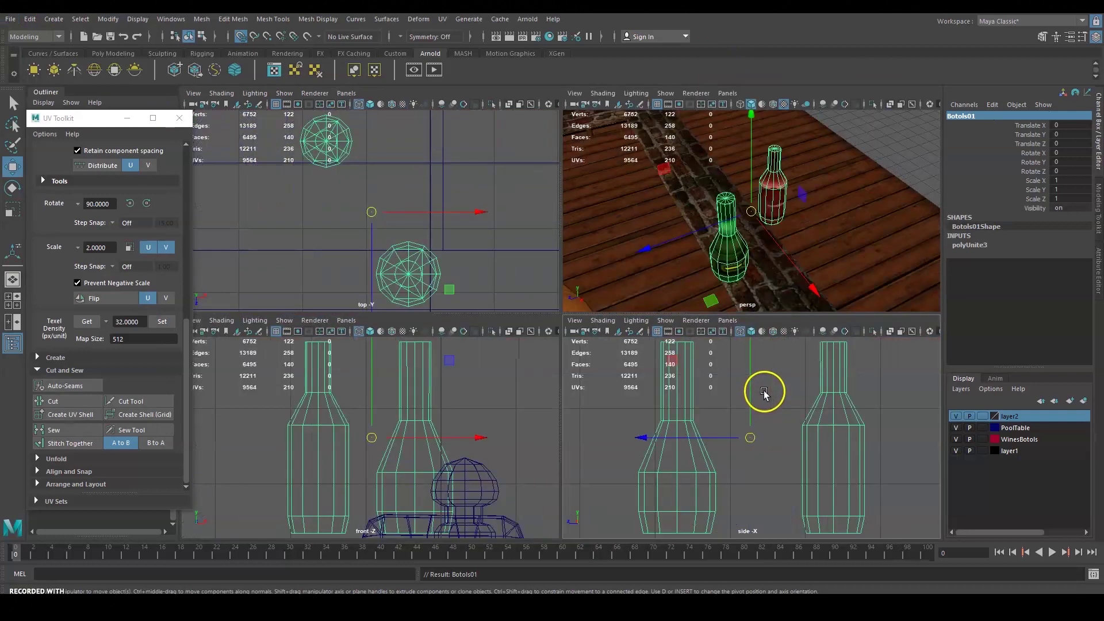
key(d)
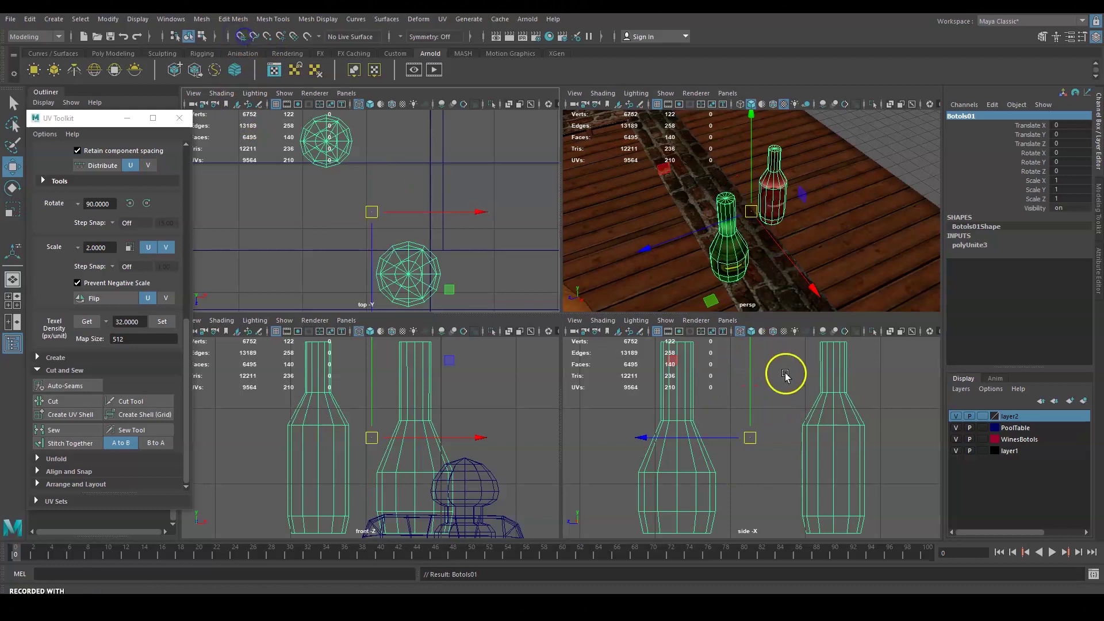
key(e)
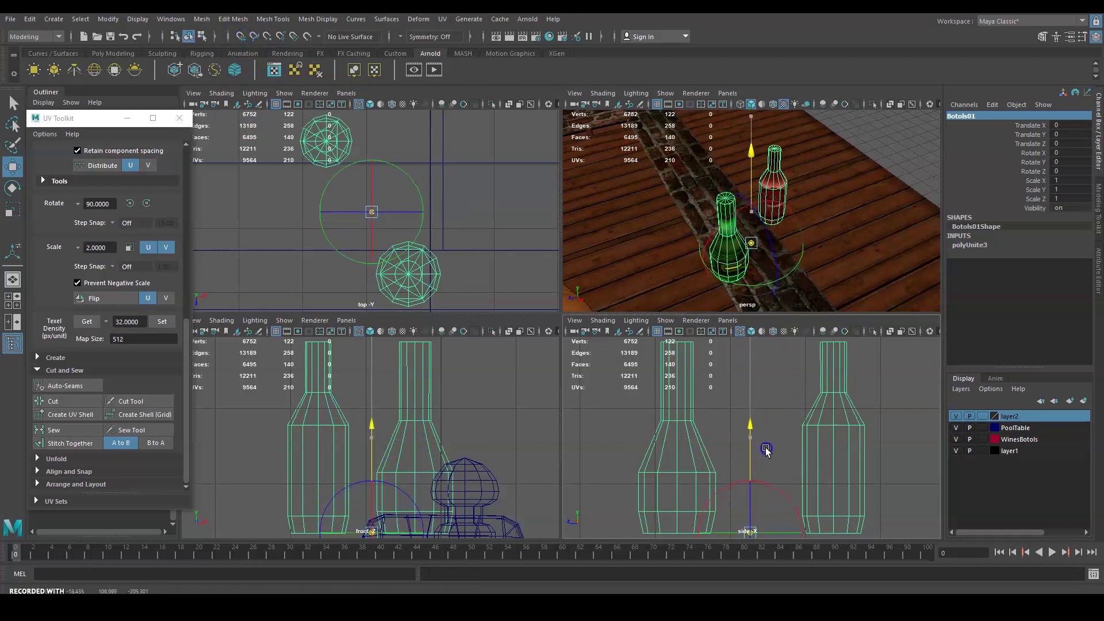
key(w)
key(space)
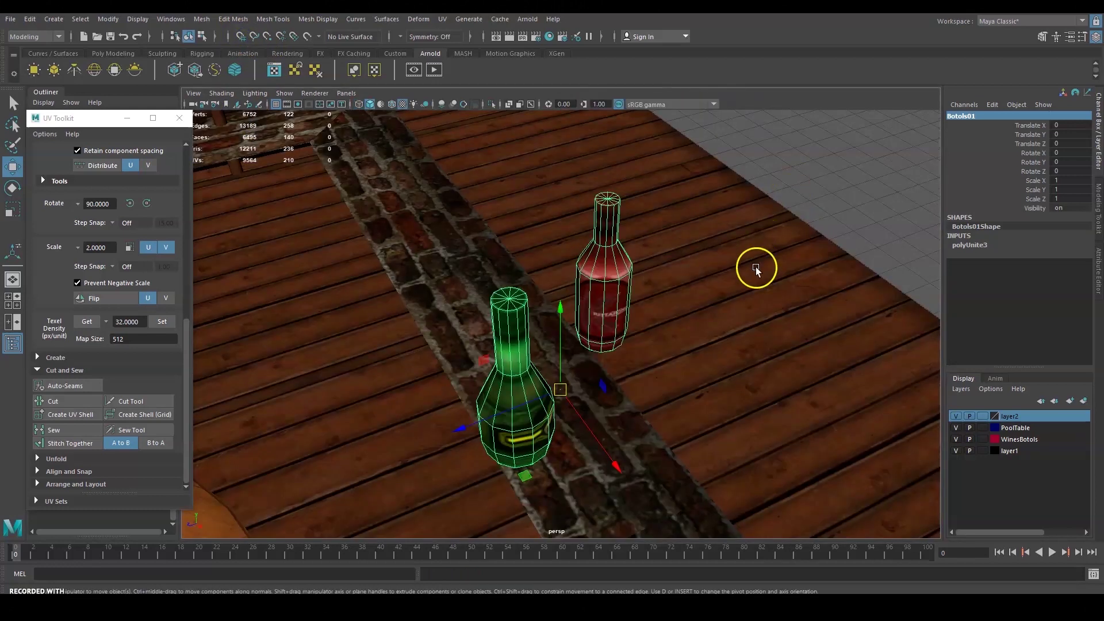
Isolate Botols01 in the perspective view and move it to the grid origin with grid snapping on
scroll(685, 272, down, 3)
key(ctrl+1)
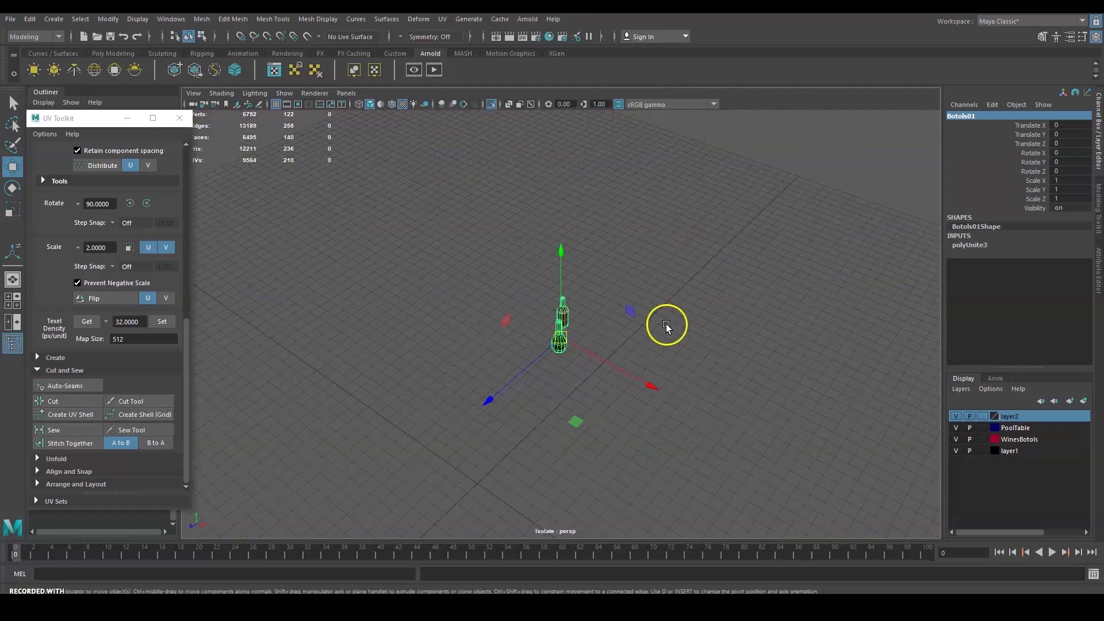
click(241, 36)
drag(559, 335, 532, 436)
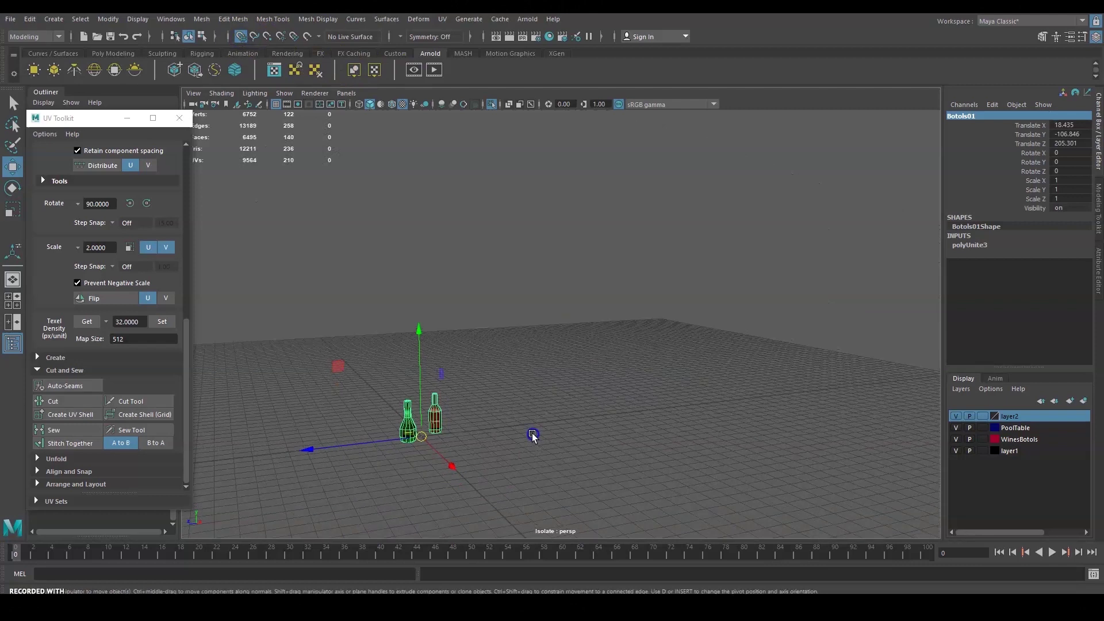
Export the selected bottle mesh to the Export folder as Bottle01.fbx
click(11, 19)
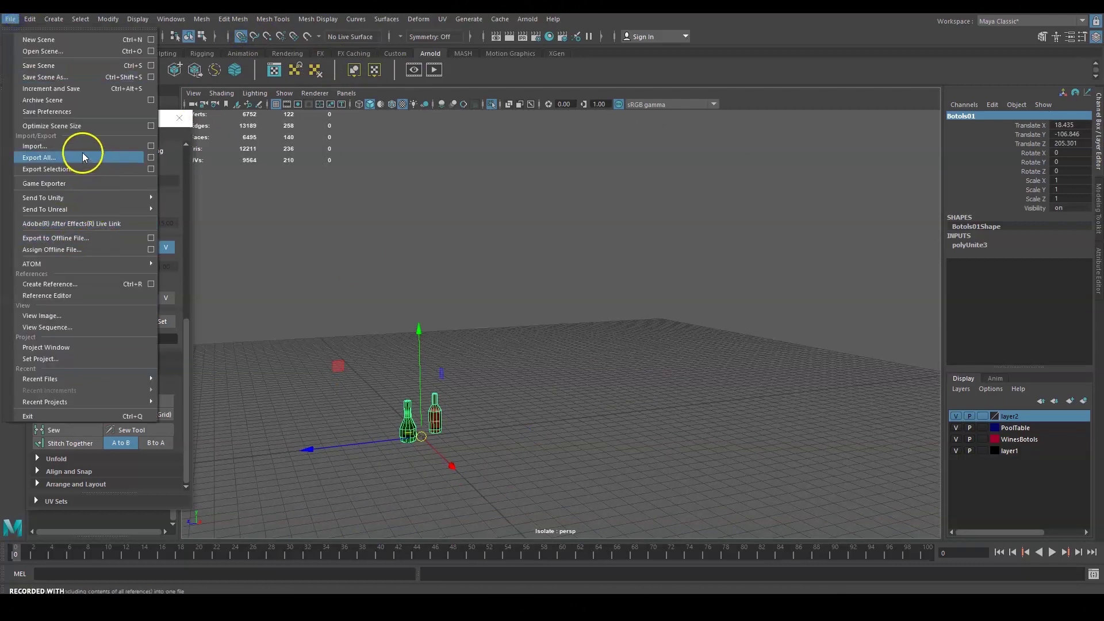
click(82, 170)
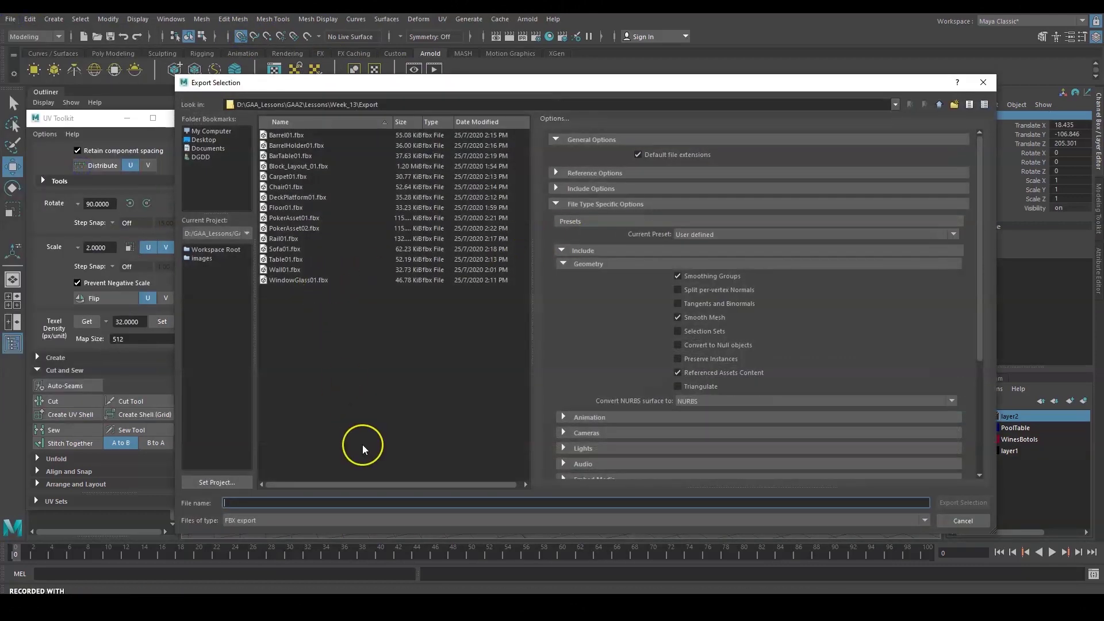
text(Bott)
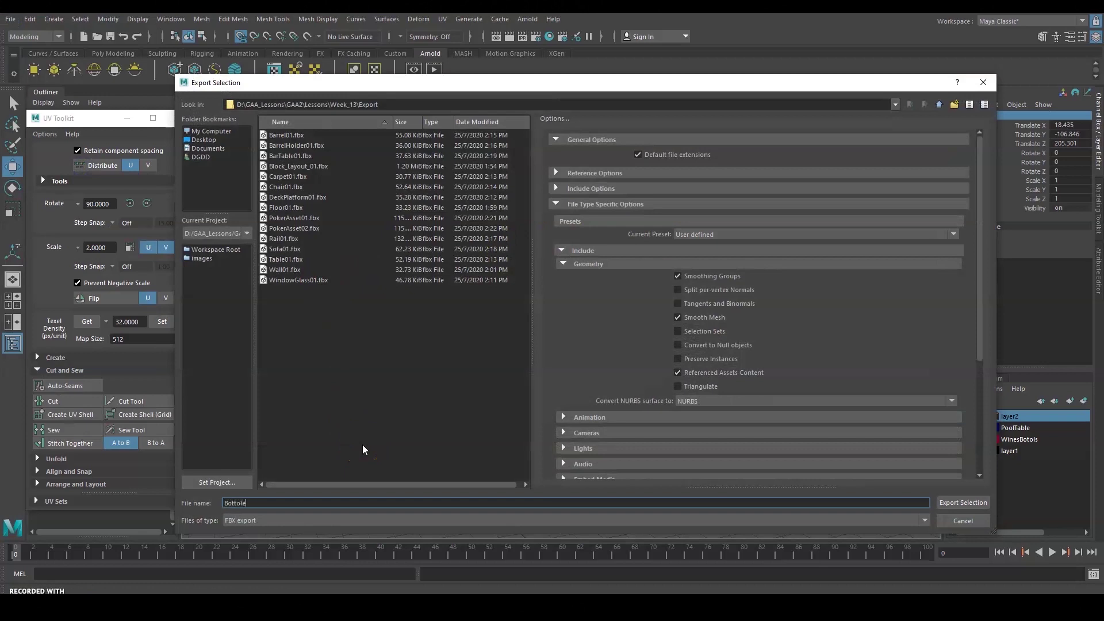
text(le01)
click(948, 505)
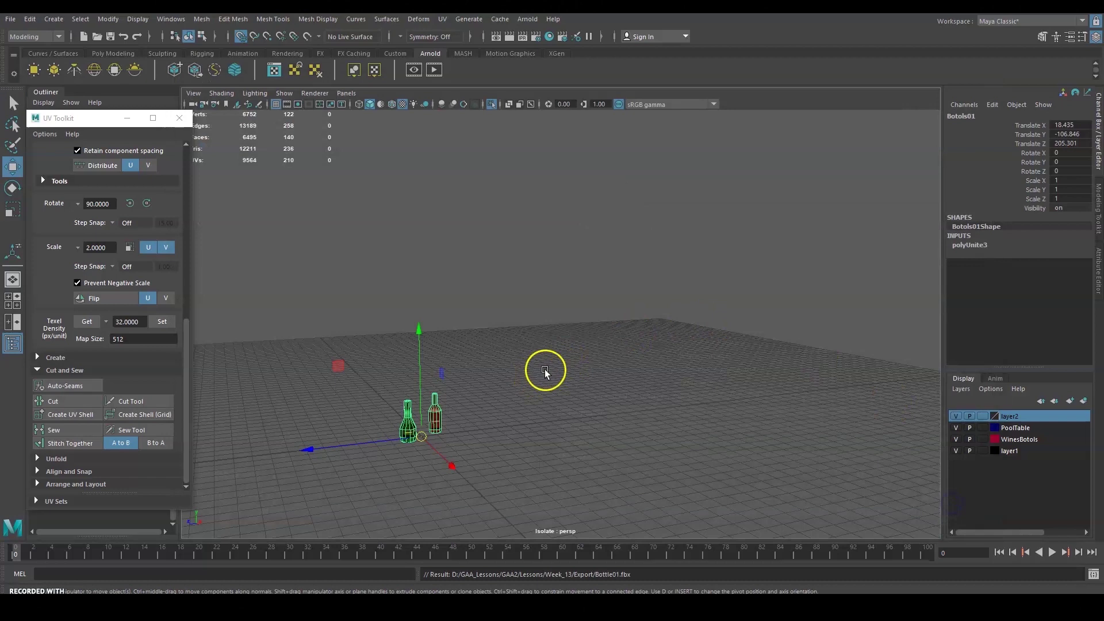
Bring back the full scene and look over the whole tavern room from below and above the floor
alt+drag(727, 280, 774, 289)
alt+right_drag(672, 288, 685, 215)
alt+drag(746, 177, 611, 226)
alt+drag(778, 173, 328, 136)
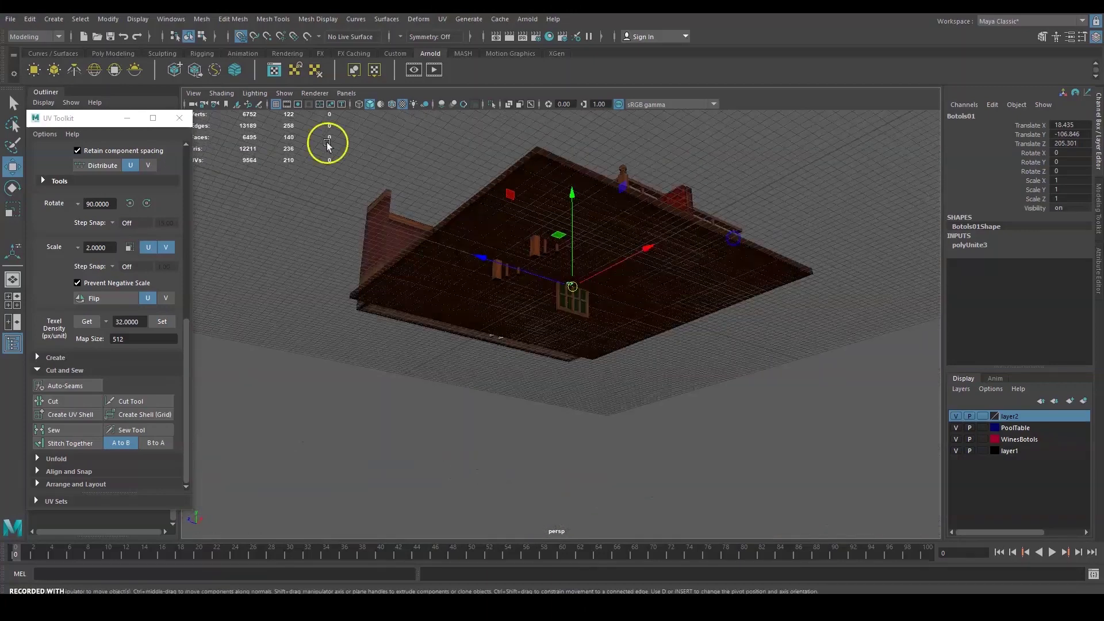
alt+drag(675, 291, 724, 377)
scroll(690, 326, up, 5)
scroll(691, 289, down, 5)
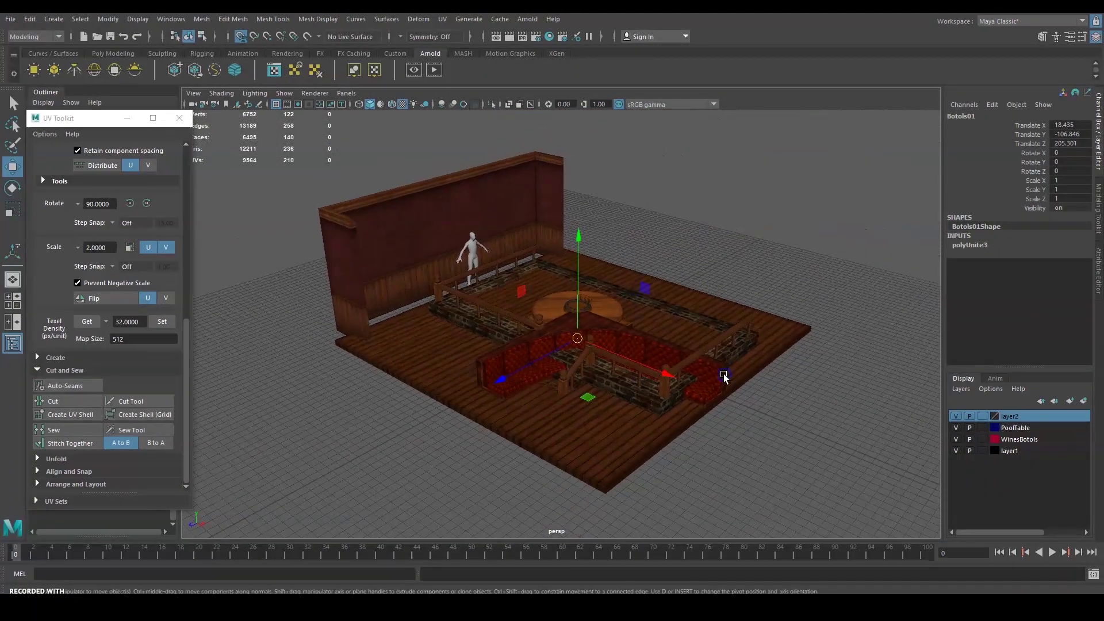